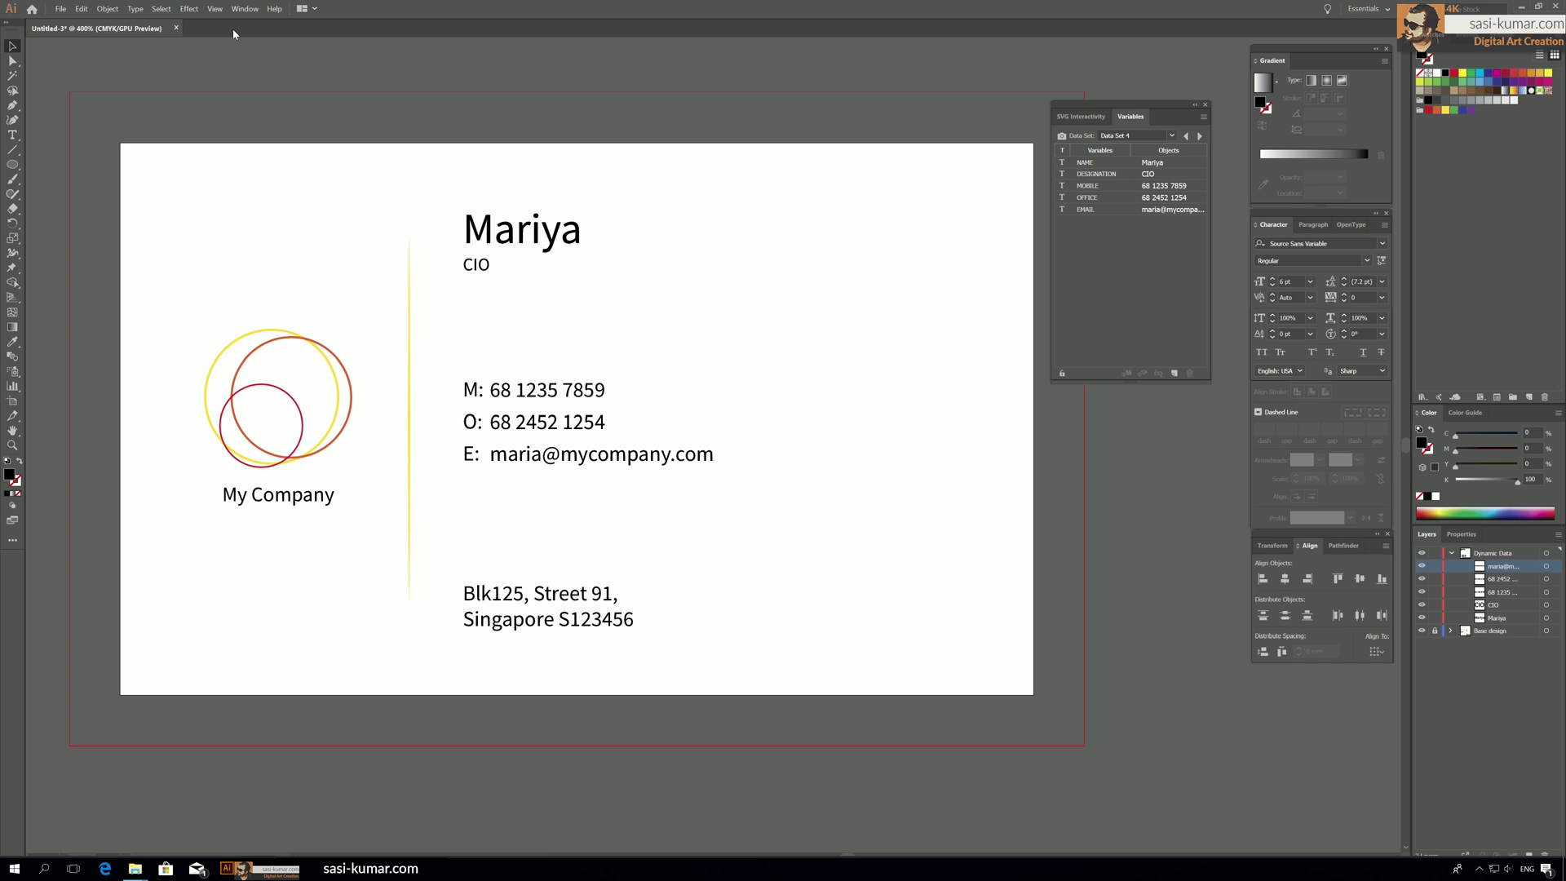
Show the Actions panel and arrange it and the Variables panel so that both can be used.
left_click(244, 8)
left_click(353, 123)
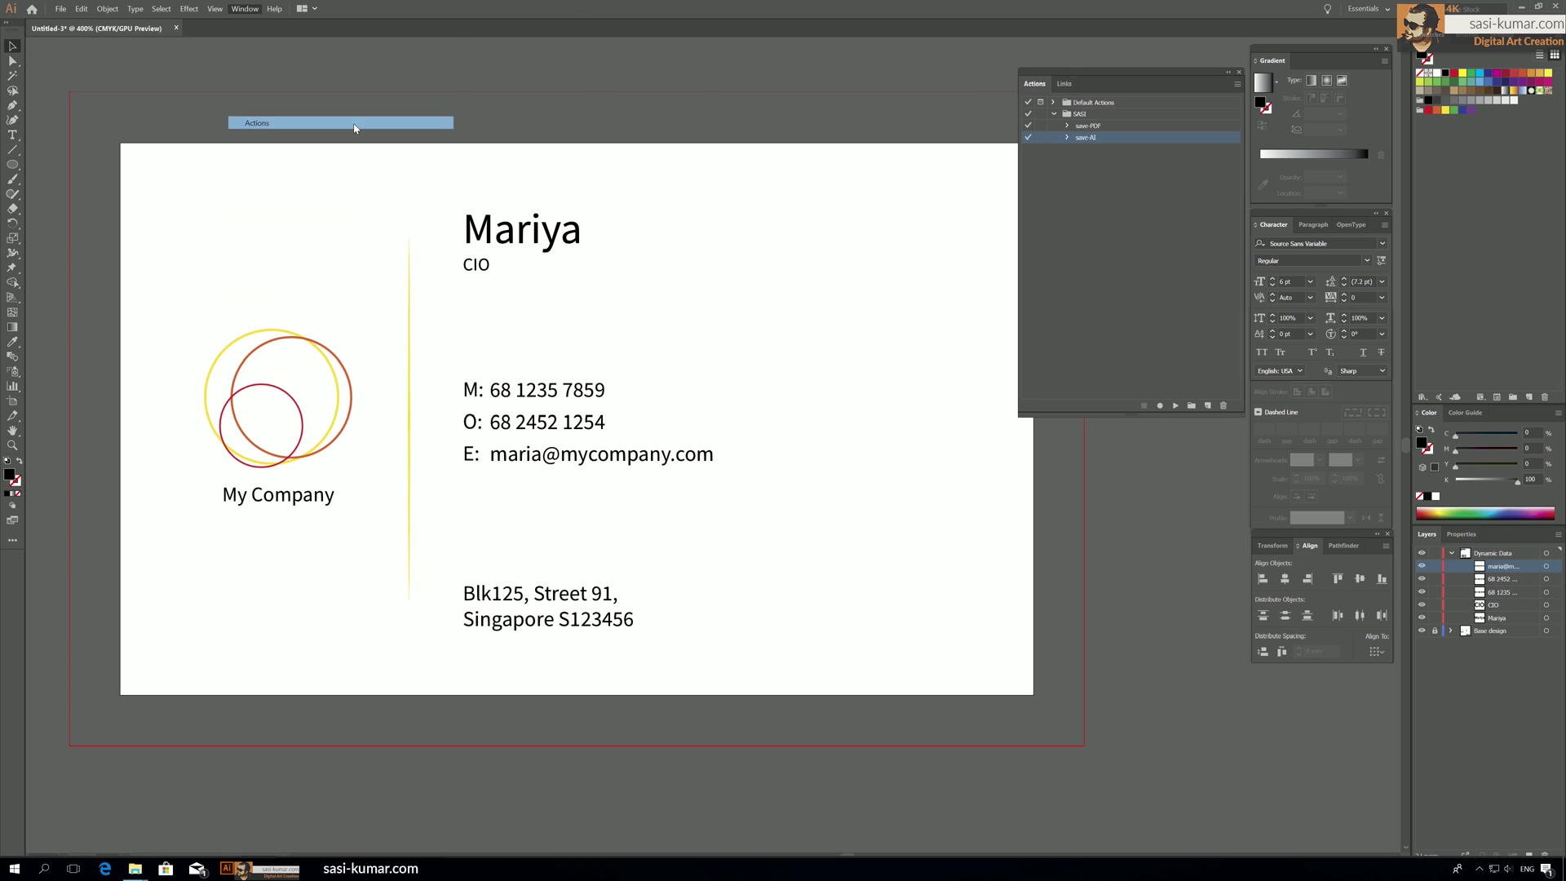
left_click_drag(1143, 78, 1130, 129)
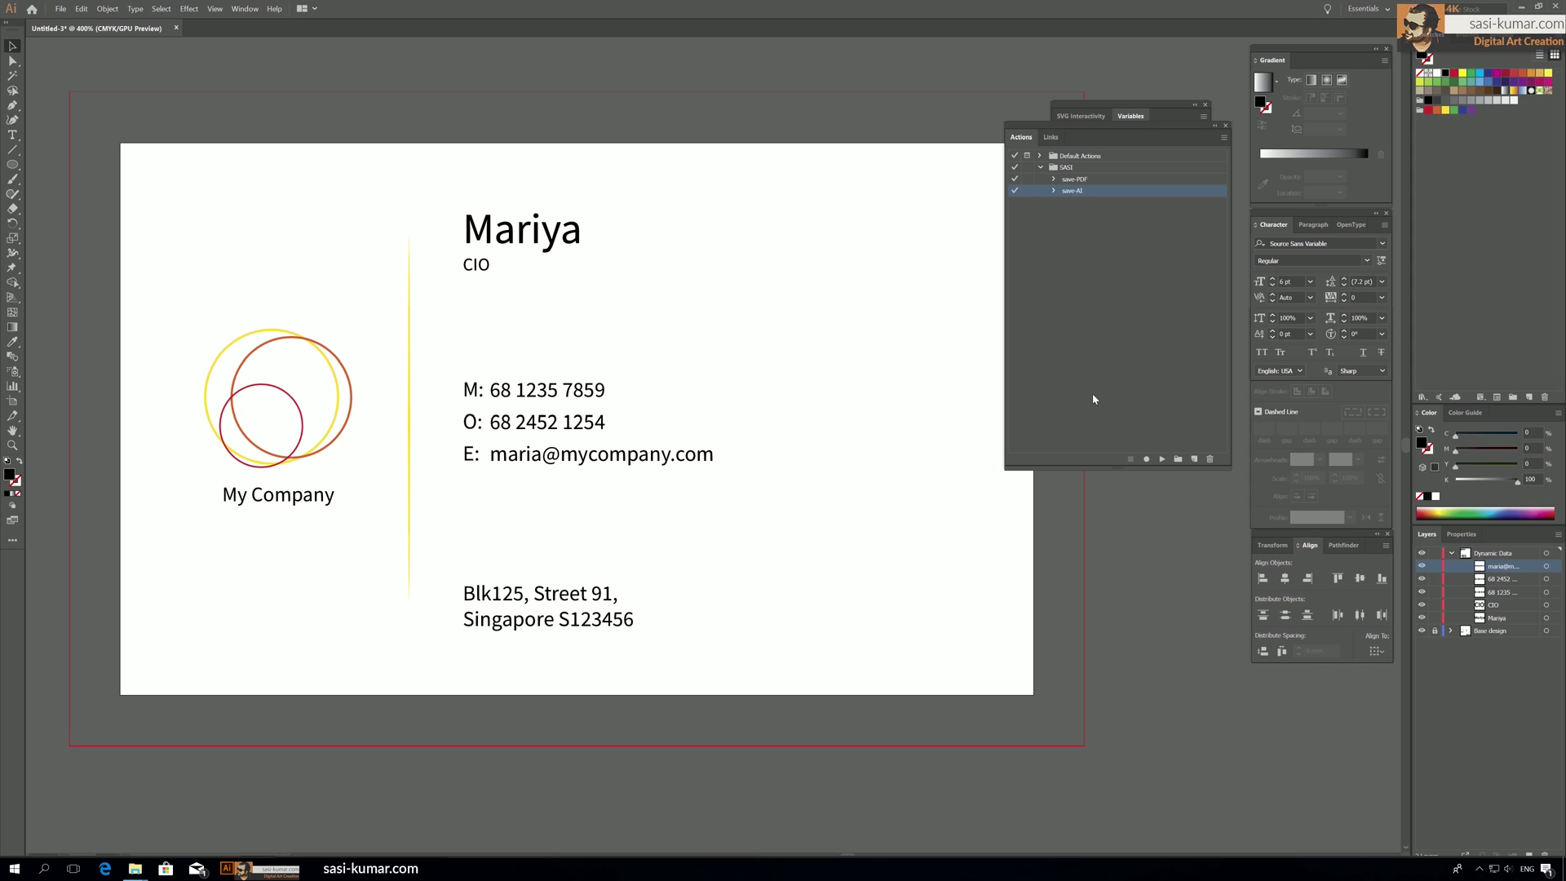
left_click_drag(1114, 125, 1217, 346)
left_click_drag(1167, 104, 1148, 67)
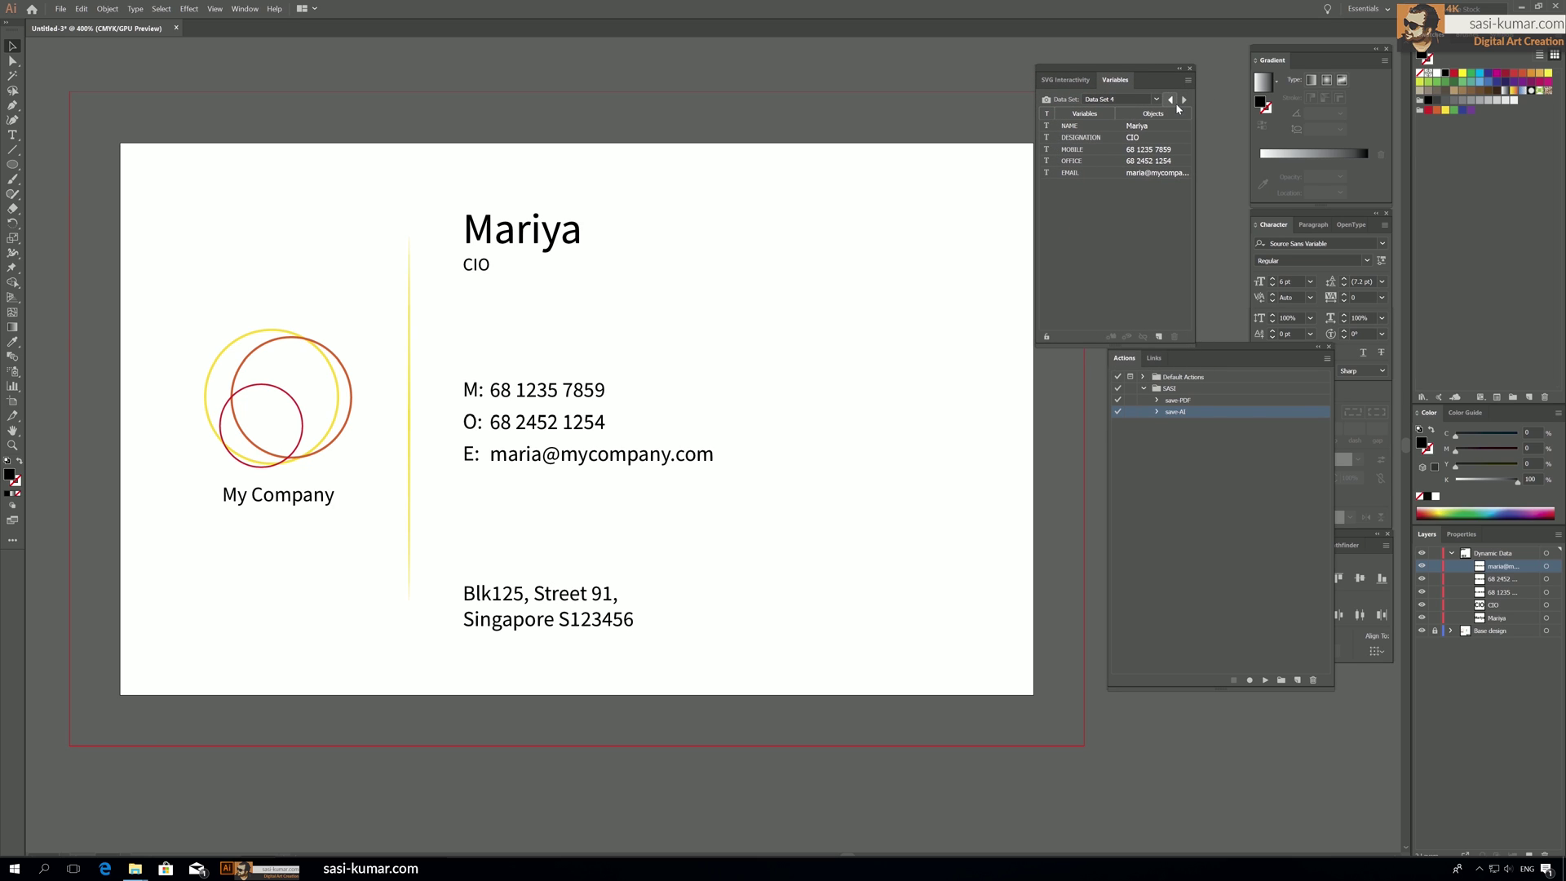
Step through the data sets on the business card, stopping at Data Set 1.
left_click(1184, 99)
left_click(1183, 100)
left_click(1183, 100)
left_click(1184, 100)
left_click(1170, 99)
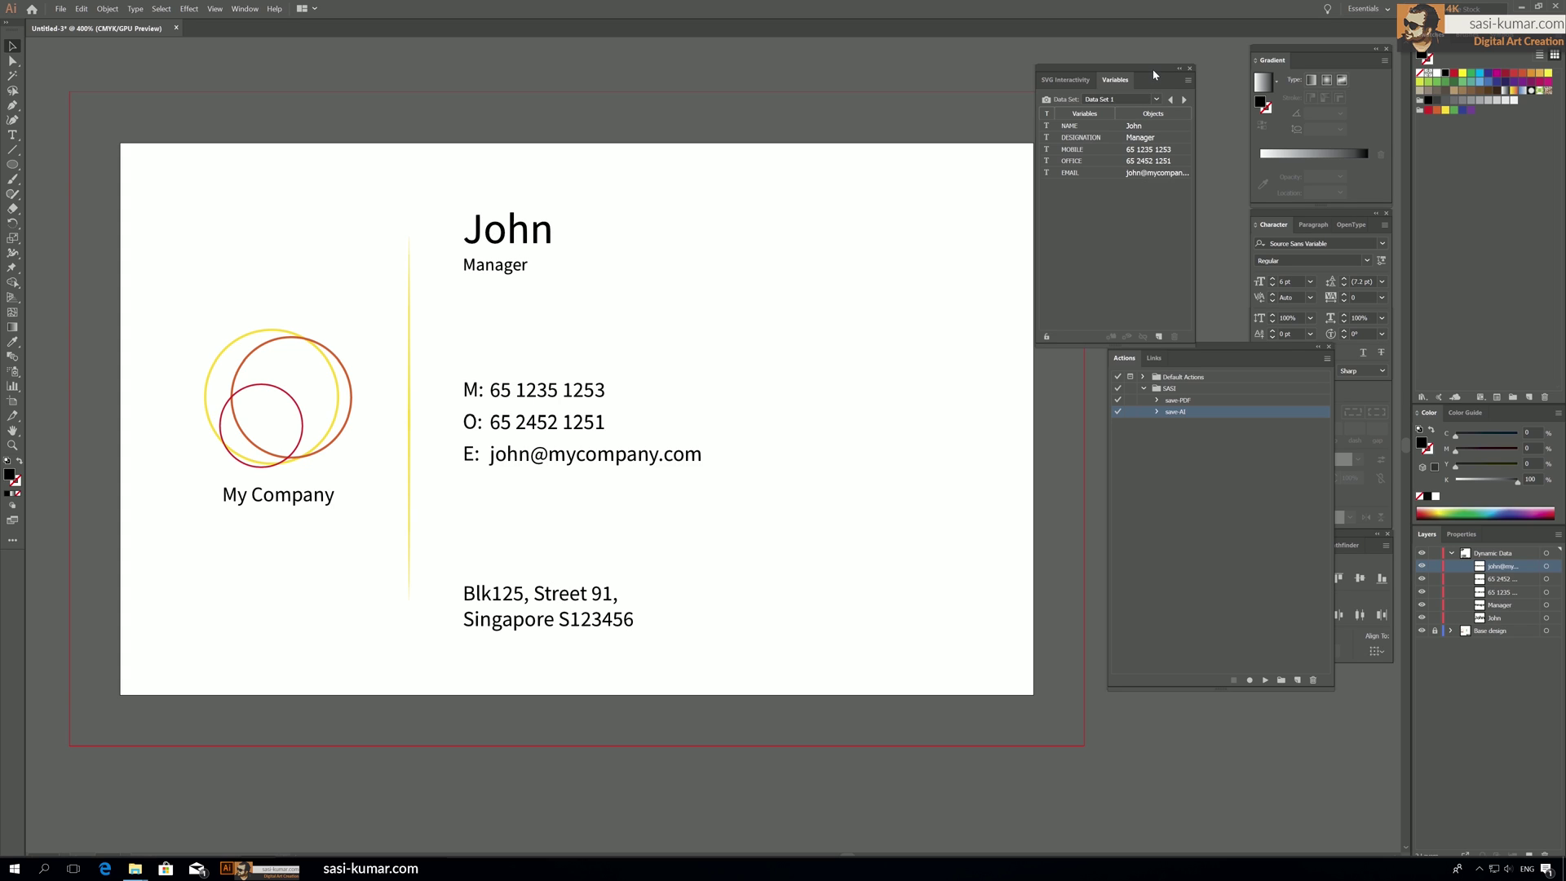
Dock the Actions panel beneath the Variables panel and shift the group to the edge of the artboard.
left_click_drag(1153, 71, 1153, 52)
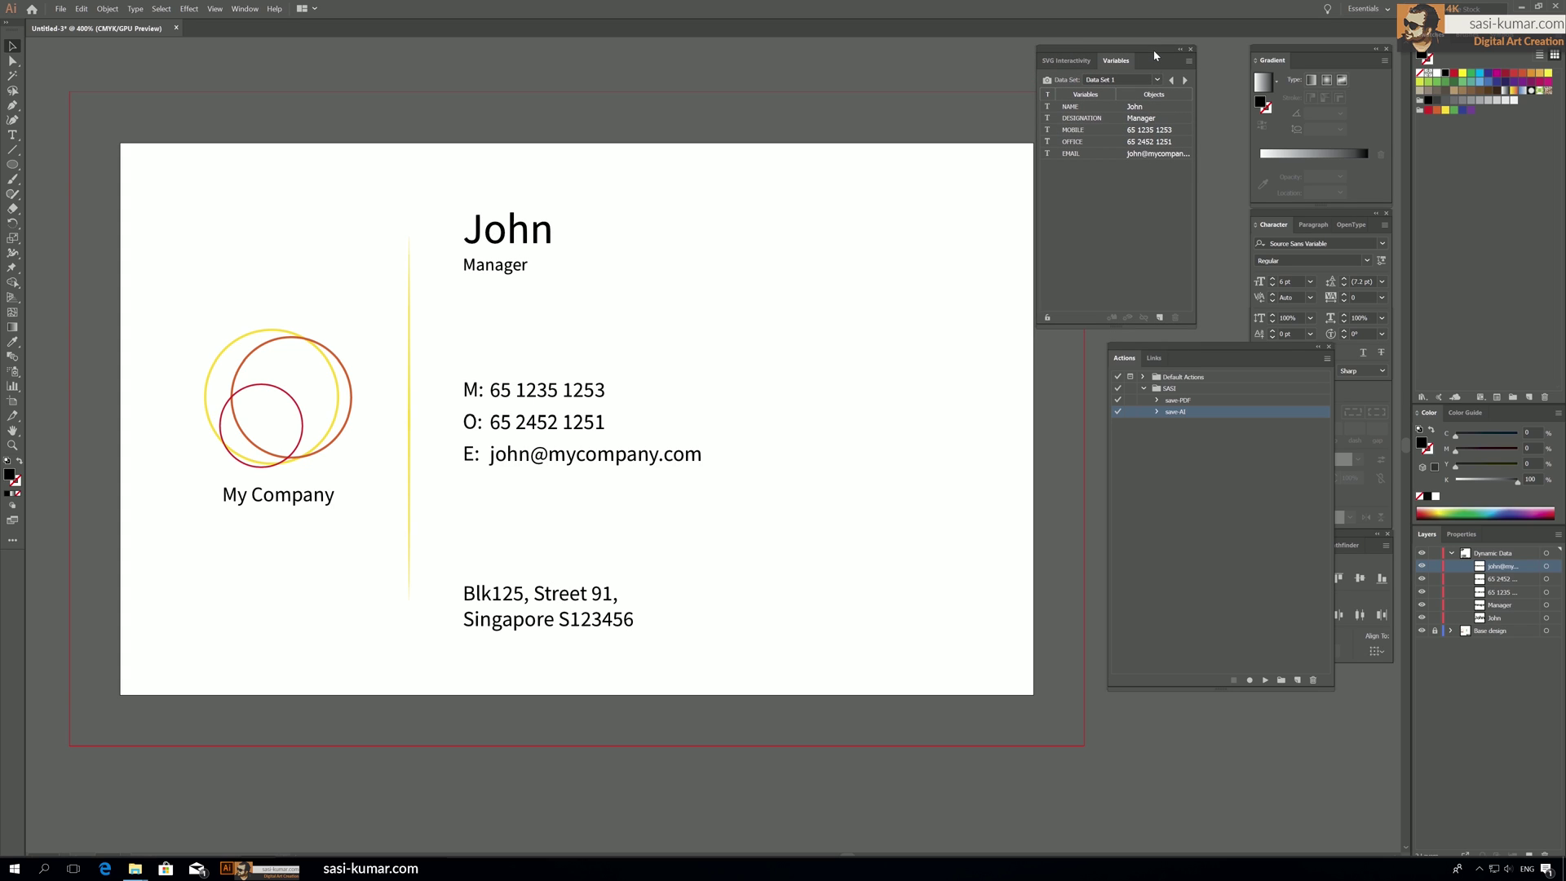
left_click_drag(1206, 346, 1186, 311)
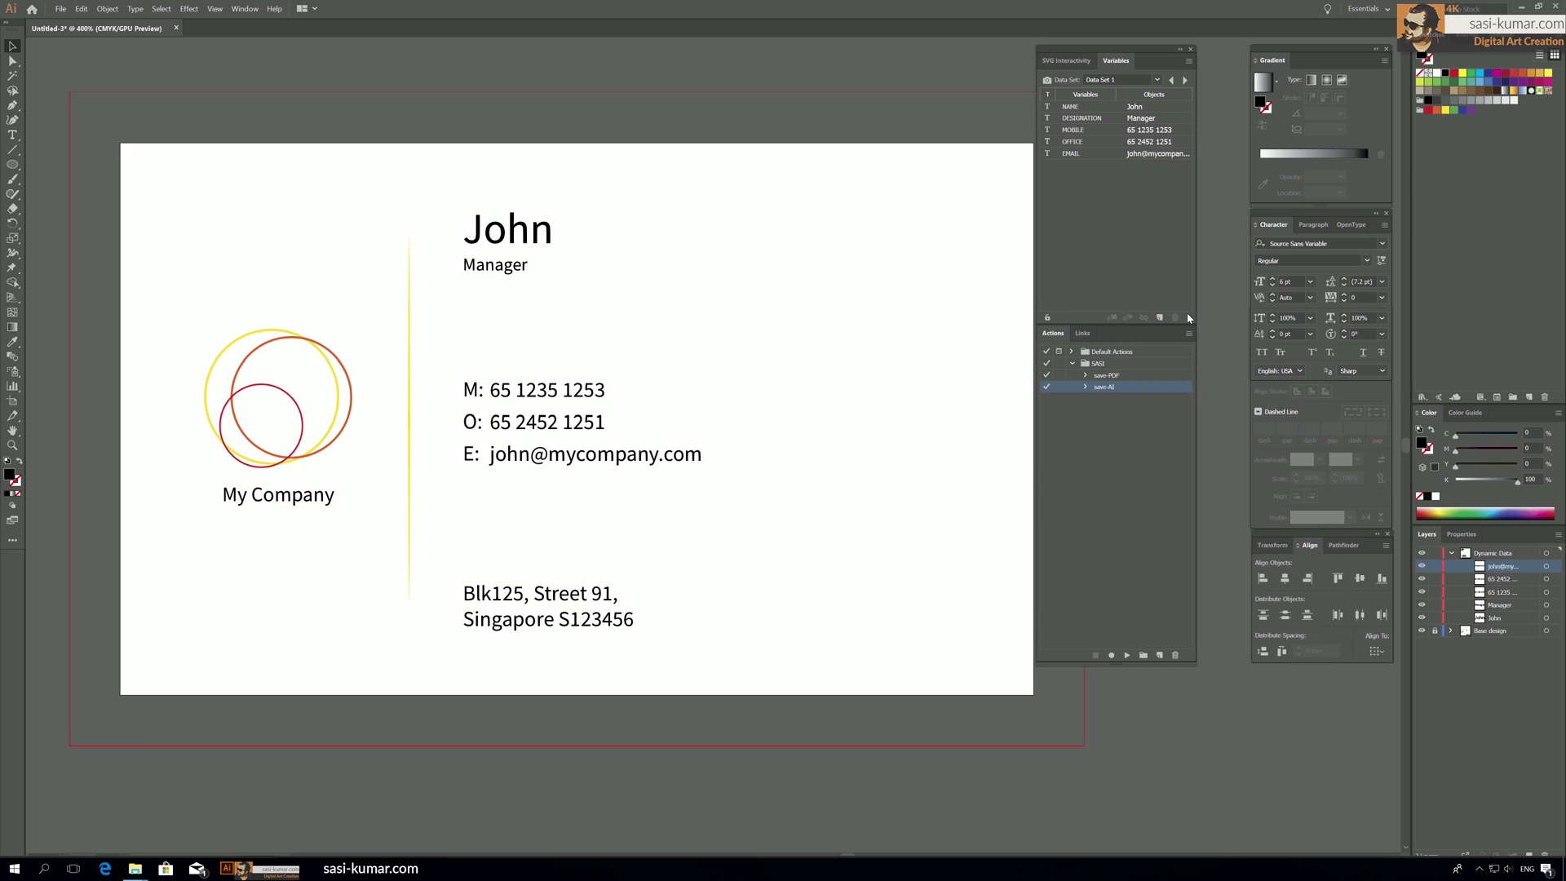
left_click_drag(1150, 49, 1170, 45)
Create an action named "Save Dynmic Data" in the SASI set and start recording it.
left_click(1179, 652)
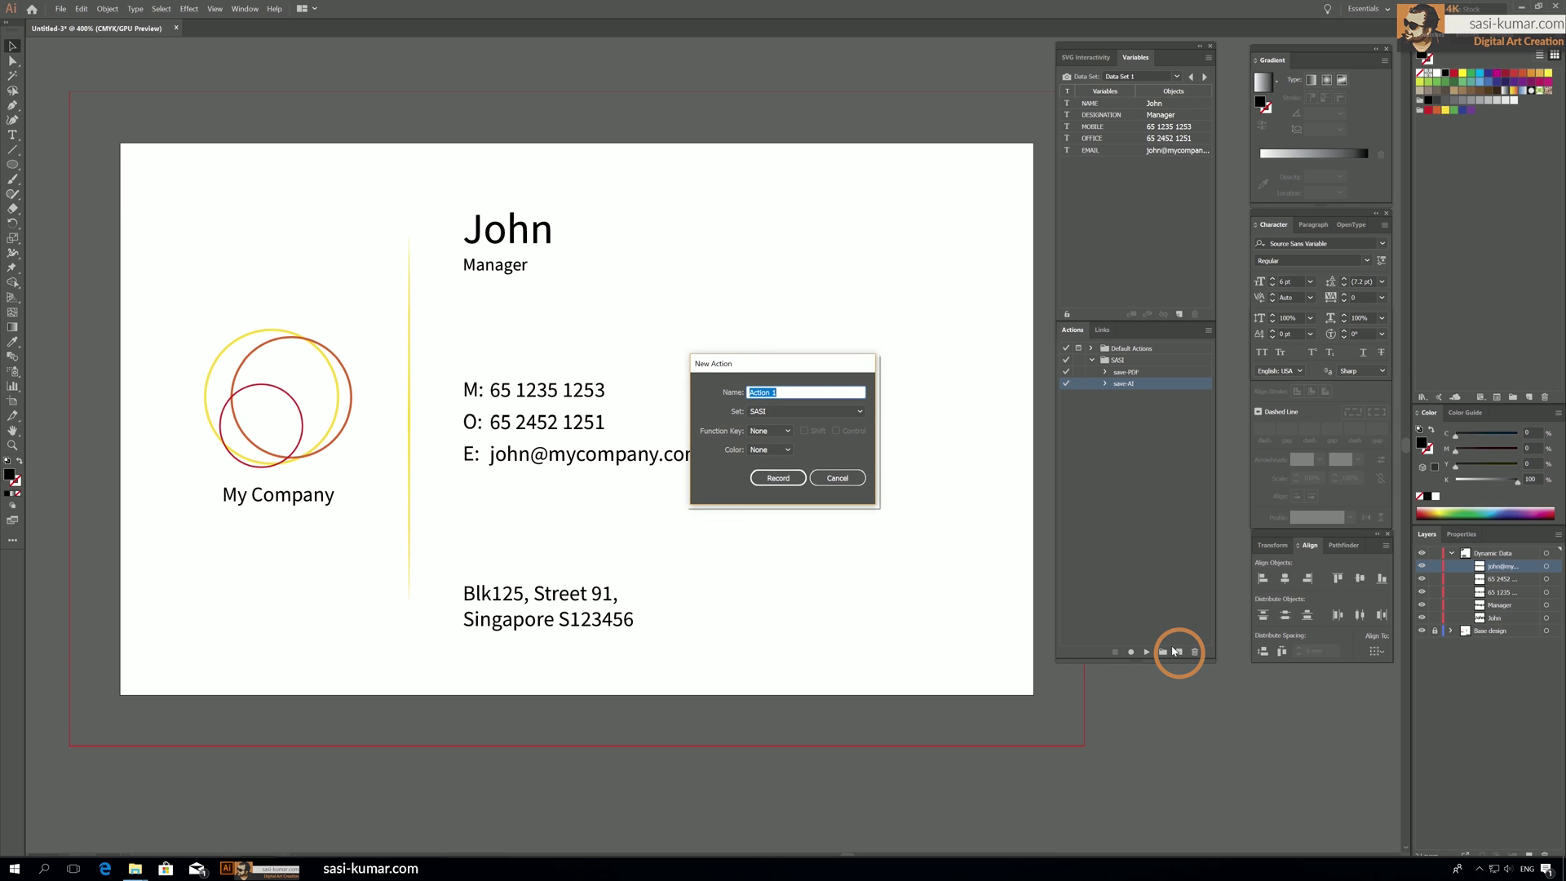
type("Save Dynmic Data")
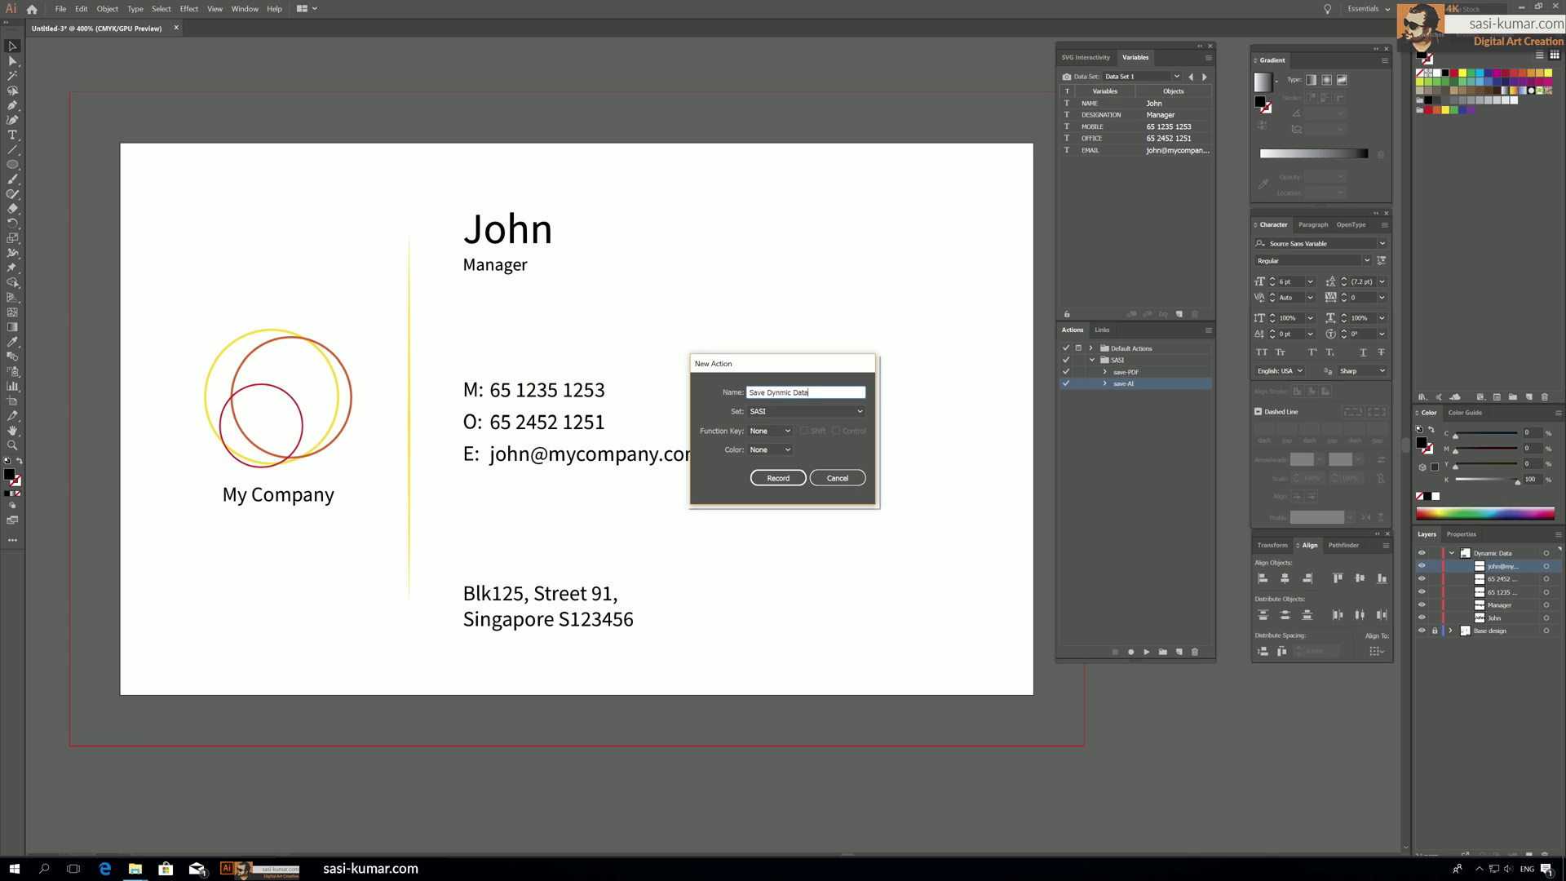
left_click(785, 479)
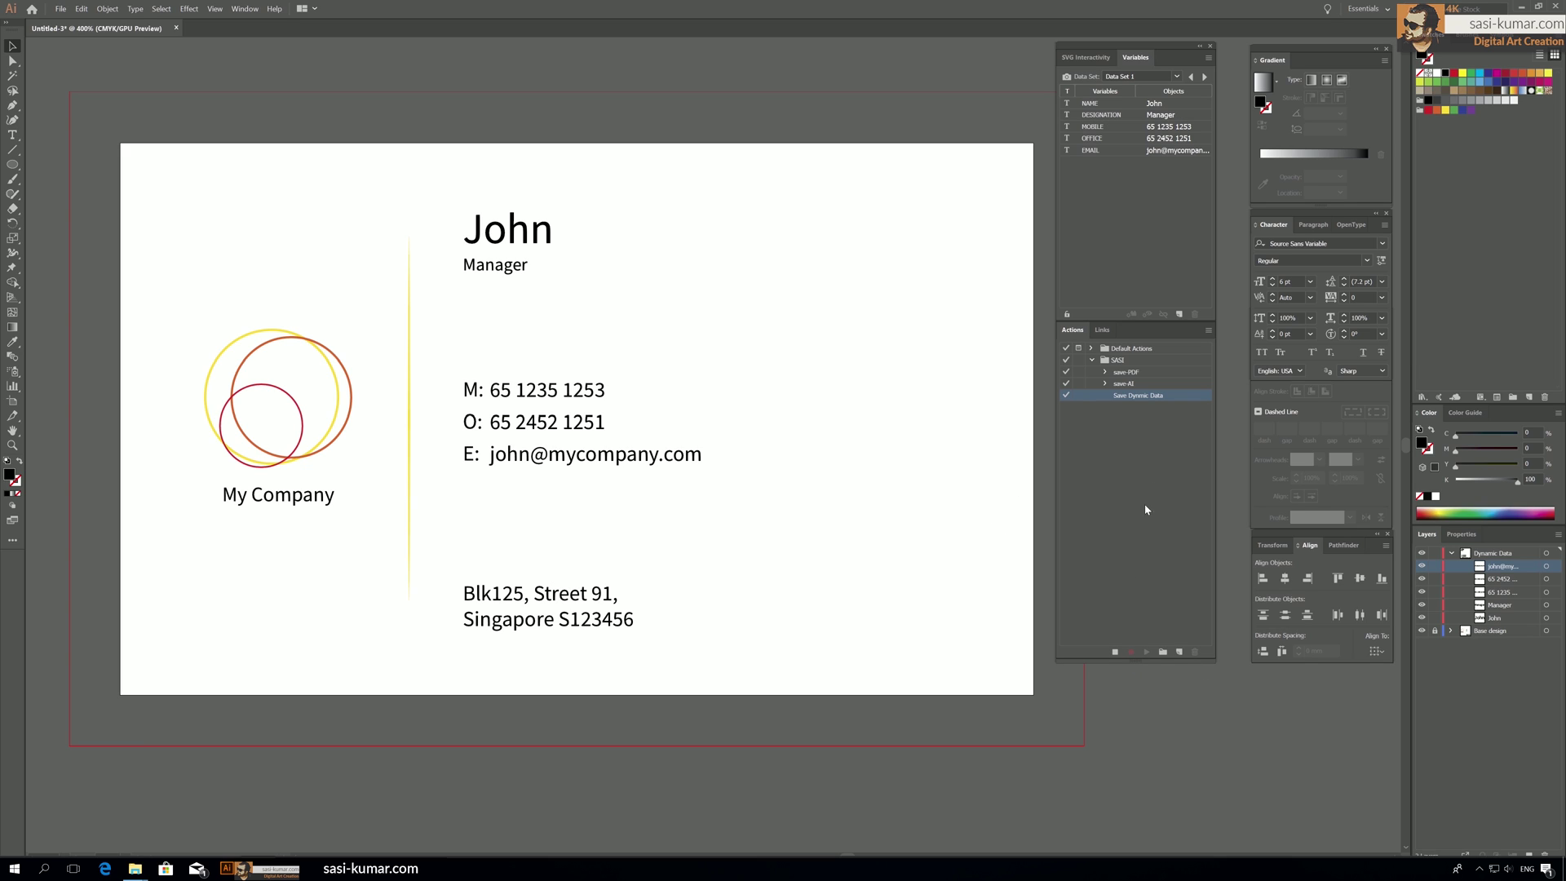
left_click(1131, 654)
Start a Save As of the card, then create and open a folder named All_cards inside BIZ-TUT.
left_click(59, 10)
left_click(97, 116)
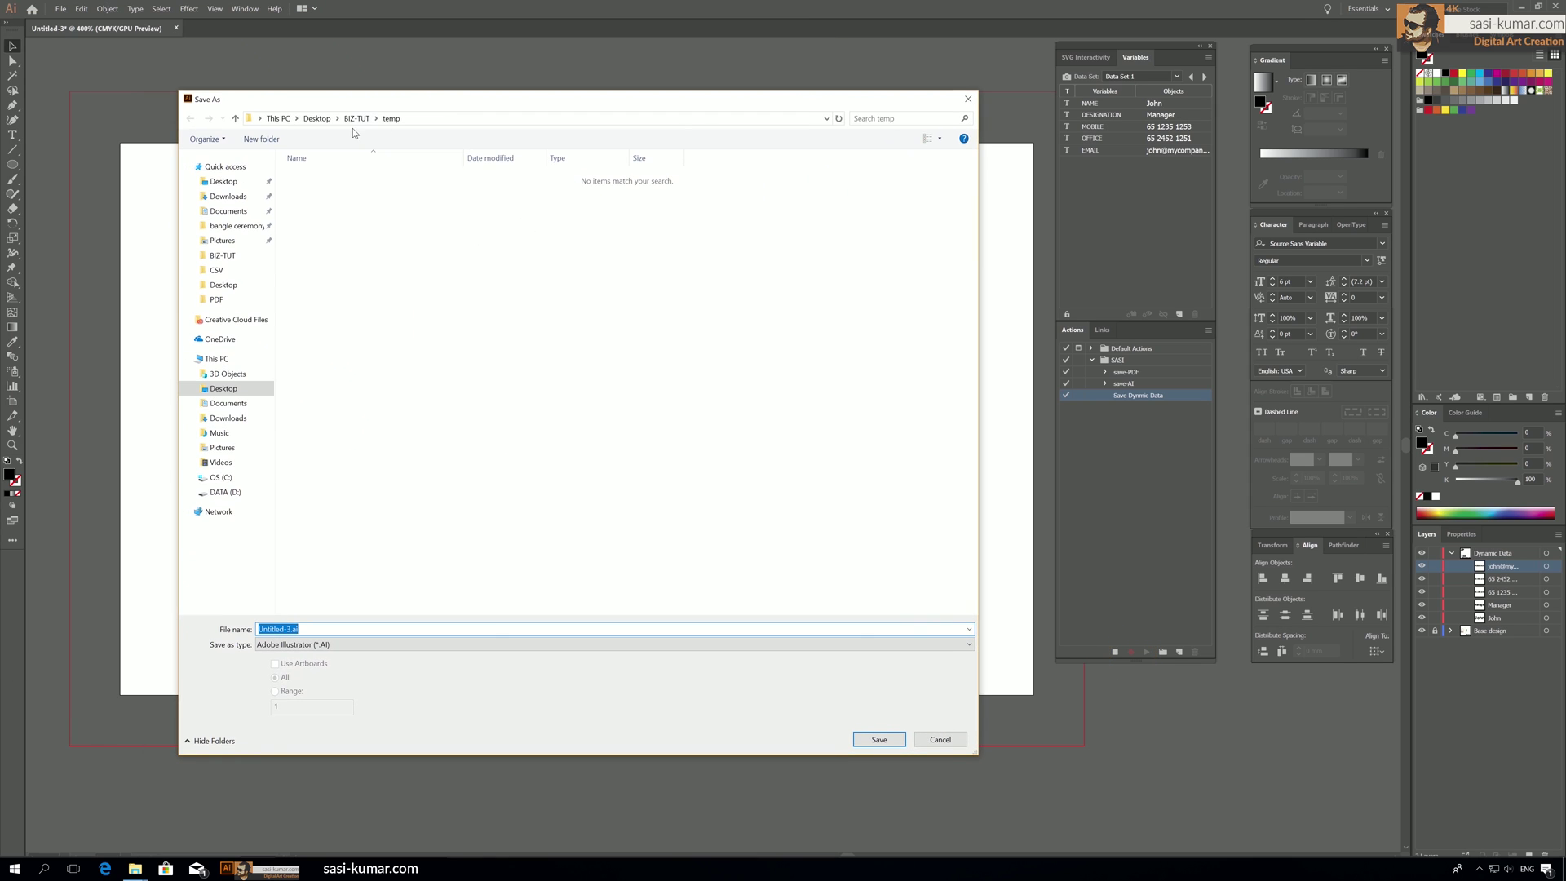
left_click(316, 118)
double_click(387, 188)
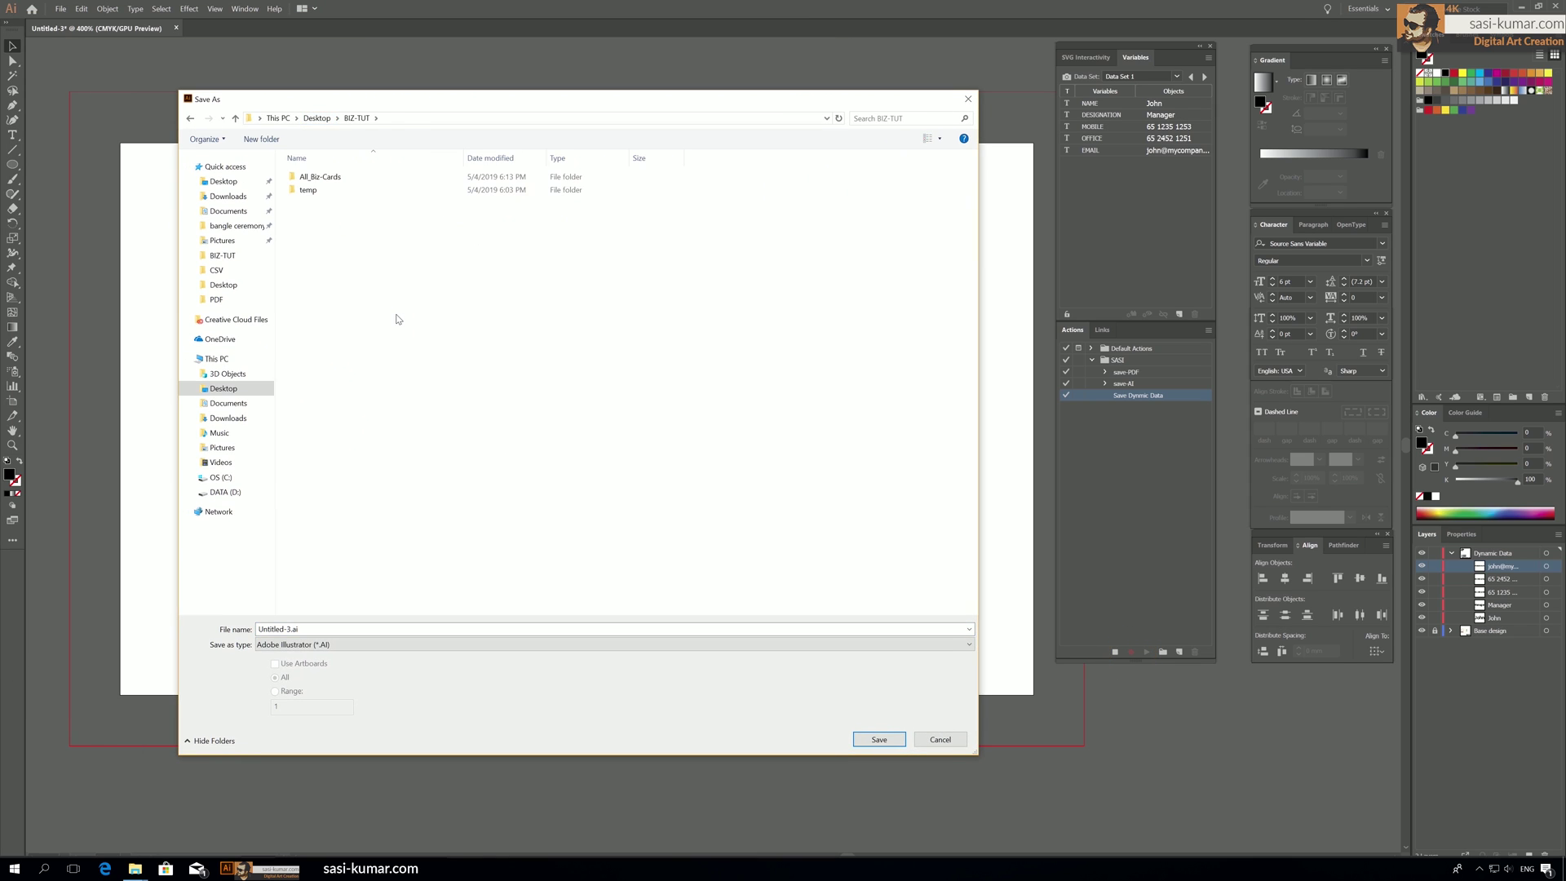
left_click(261, 140)
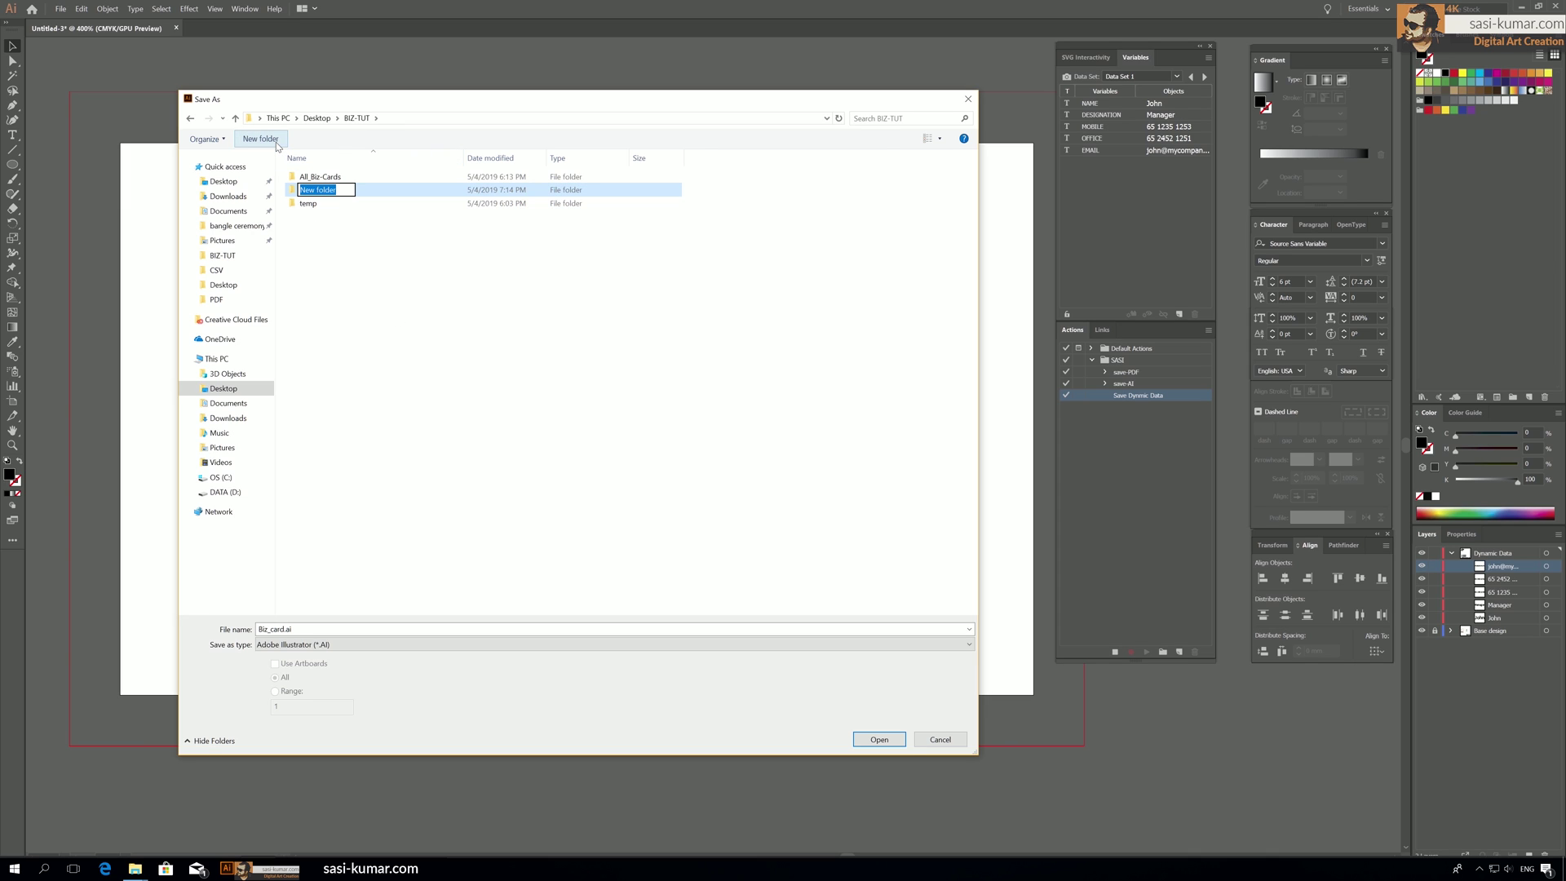
type("All_cards")
key("Return")
double_click(323, 192)
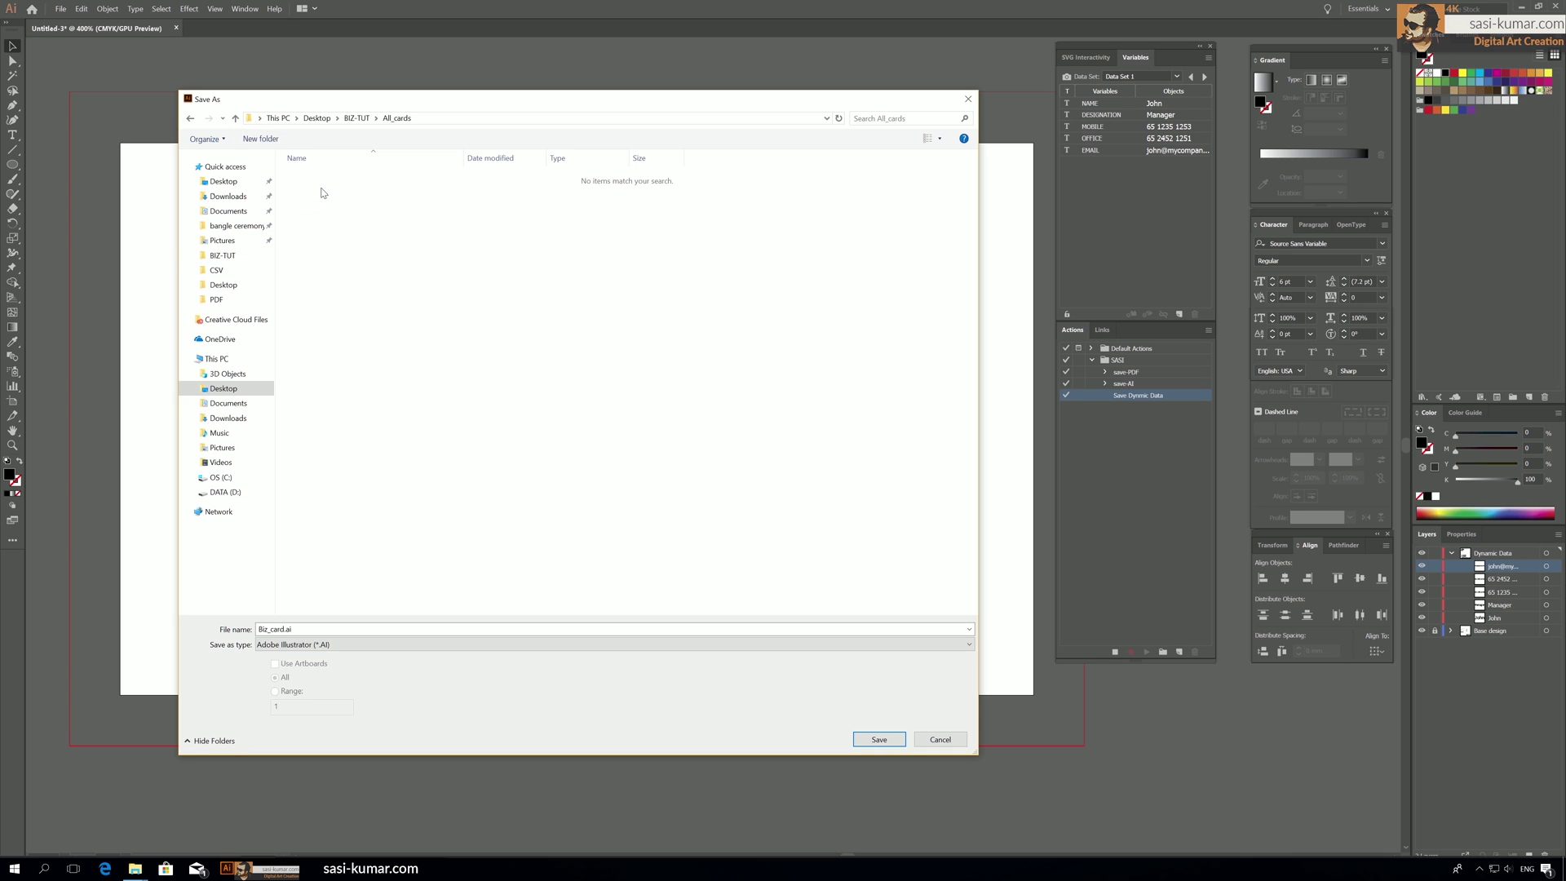
Create a subfolder named AI inside All_cards and open it as the save location.
left_click(260, 139)
type("AI")
left_click(395, 333)
double_click(308, 177)
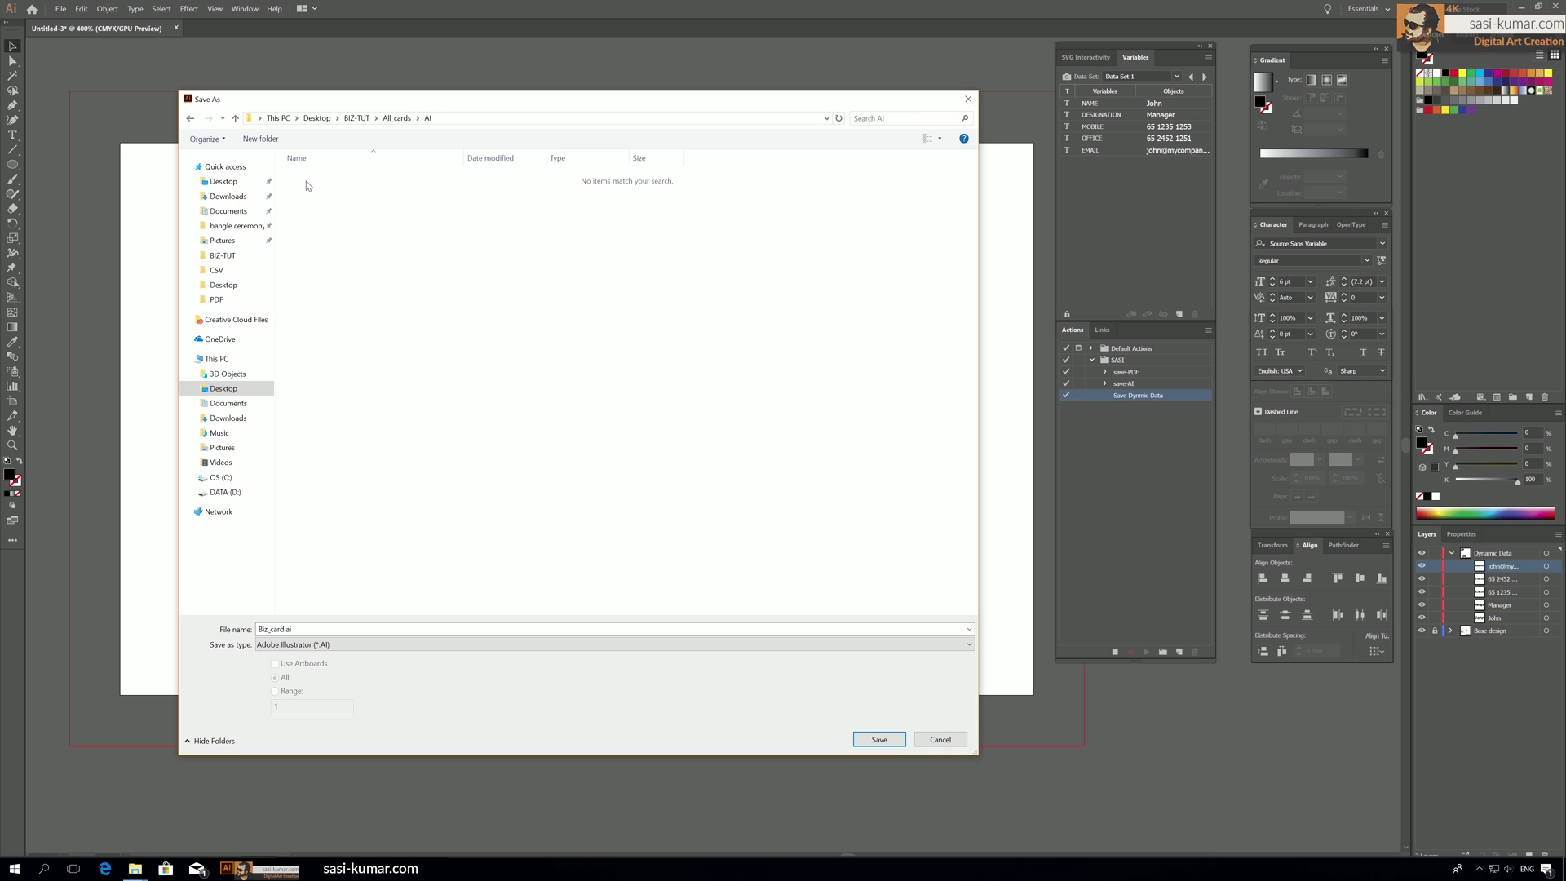
Save the card as Biz_card.ai in Illustrator CC format and stop recording the action.
left_click(879, 739)
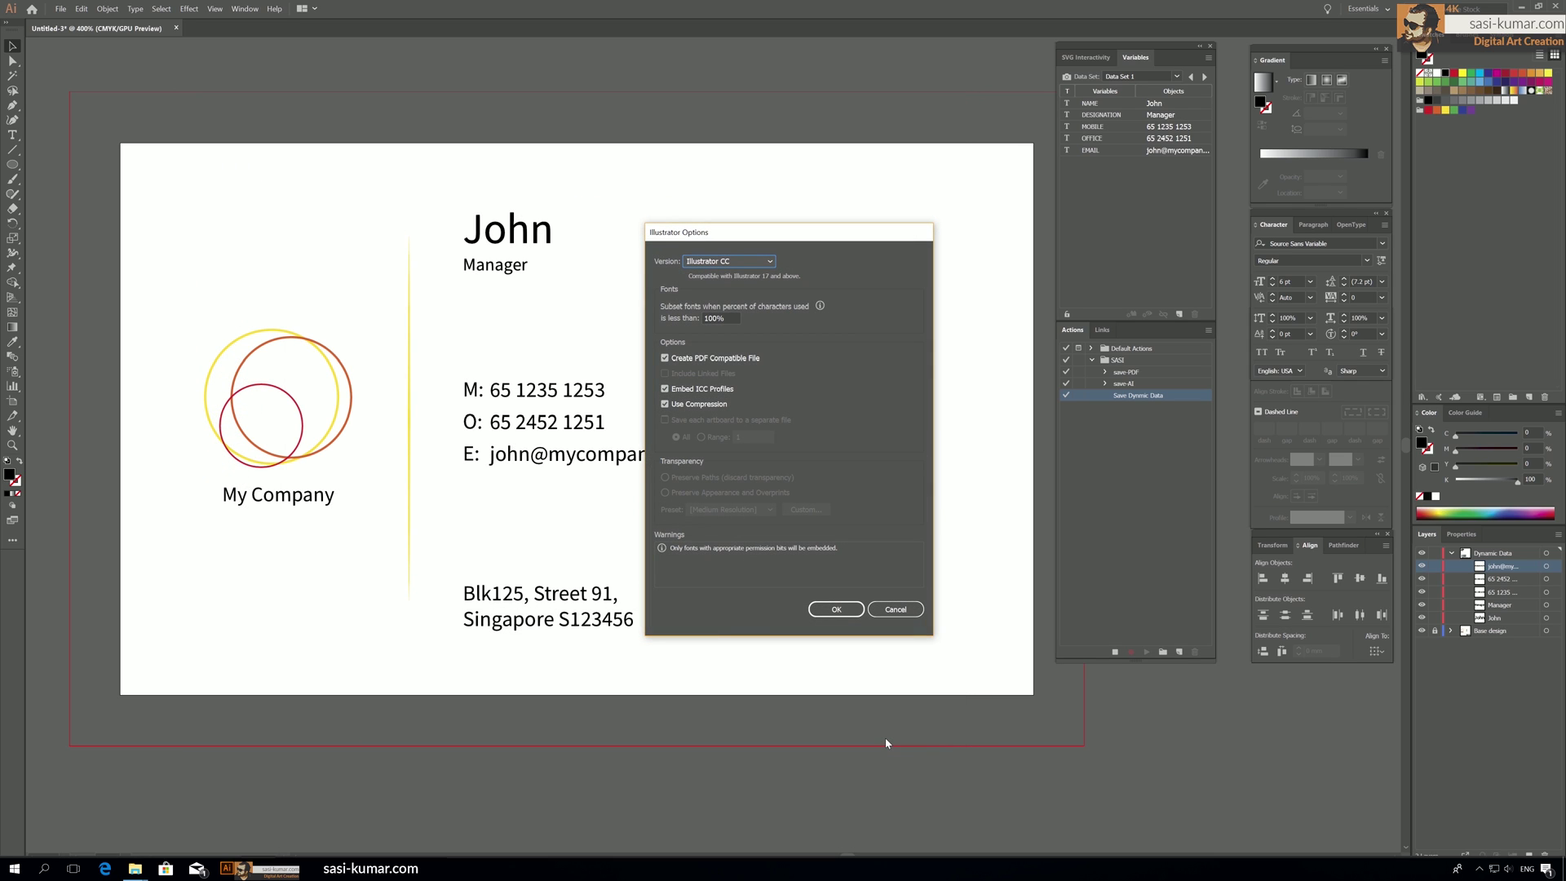
left_click(838, 612)
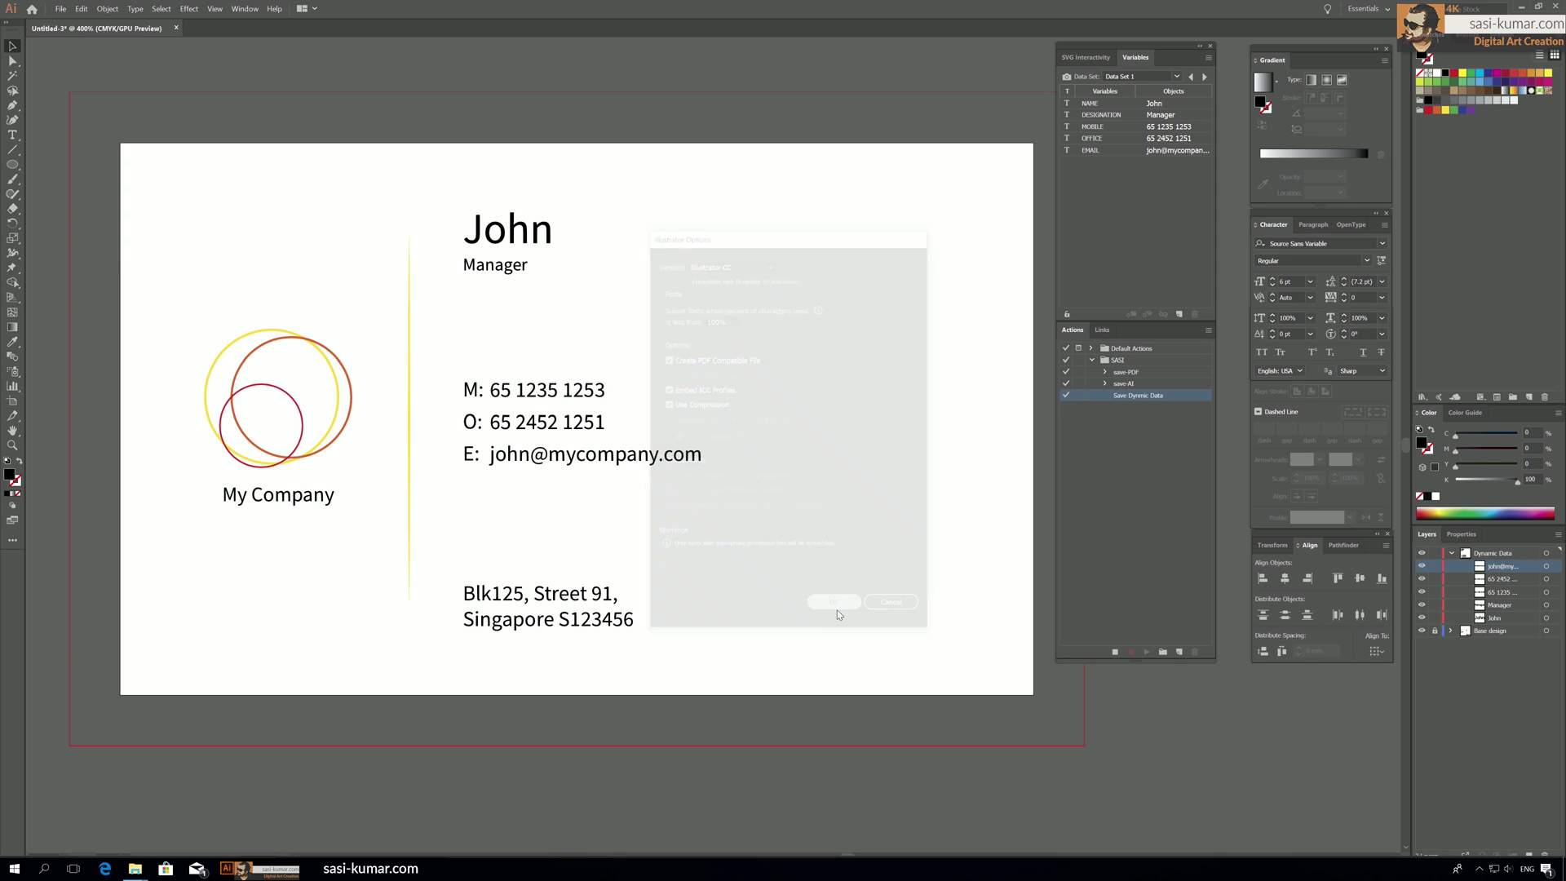
left_click(1114, 653)
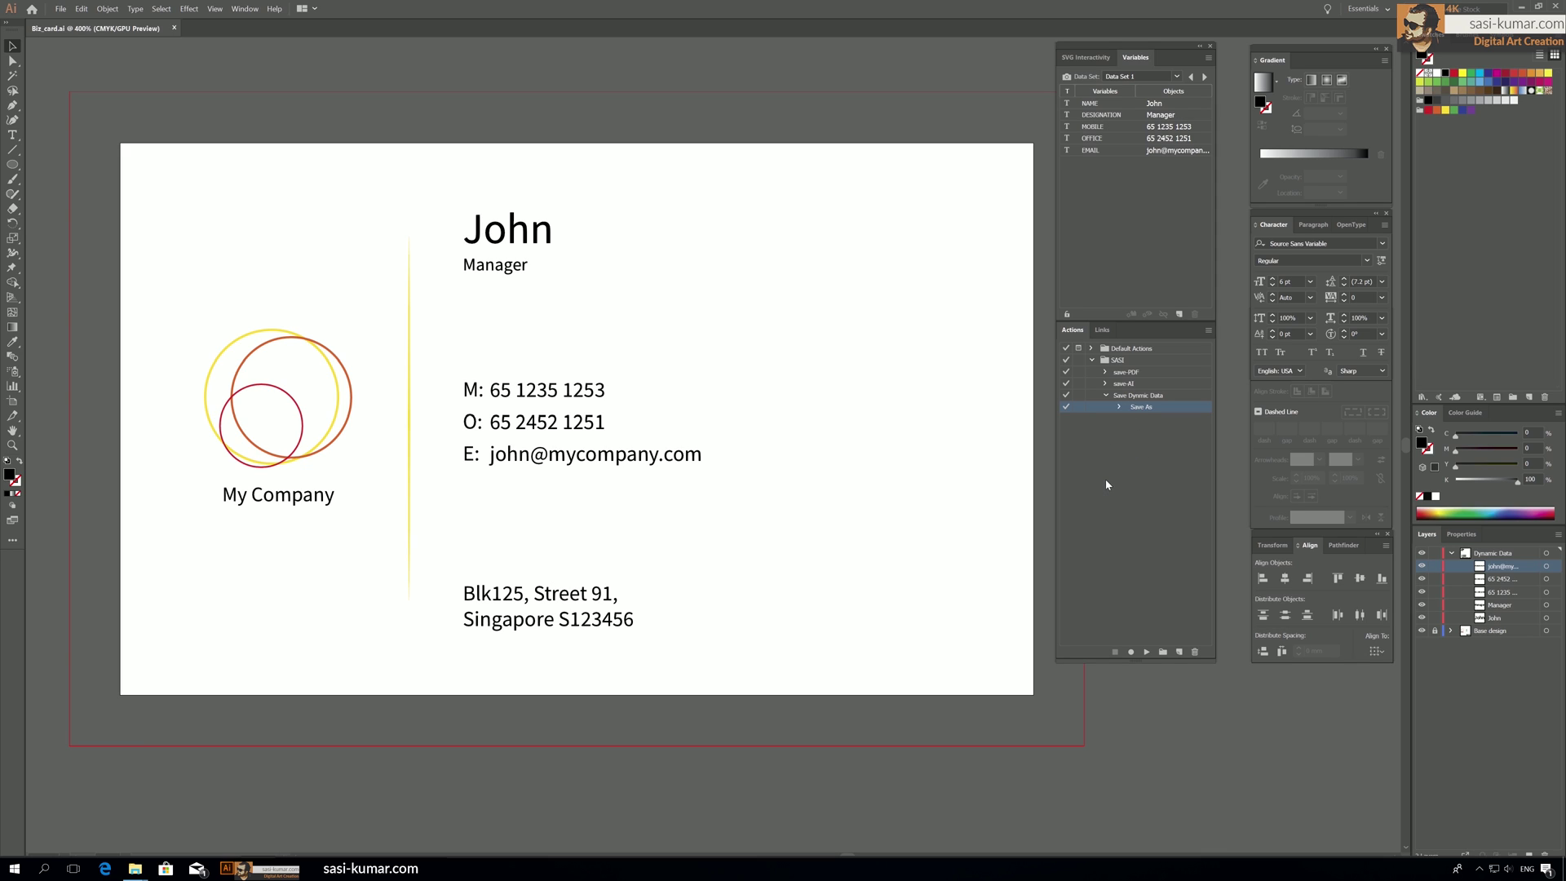
Step through the card's data sets to review each personalised version, stopping at Data Set 4.
left_click(1204, 78)
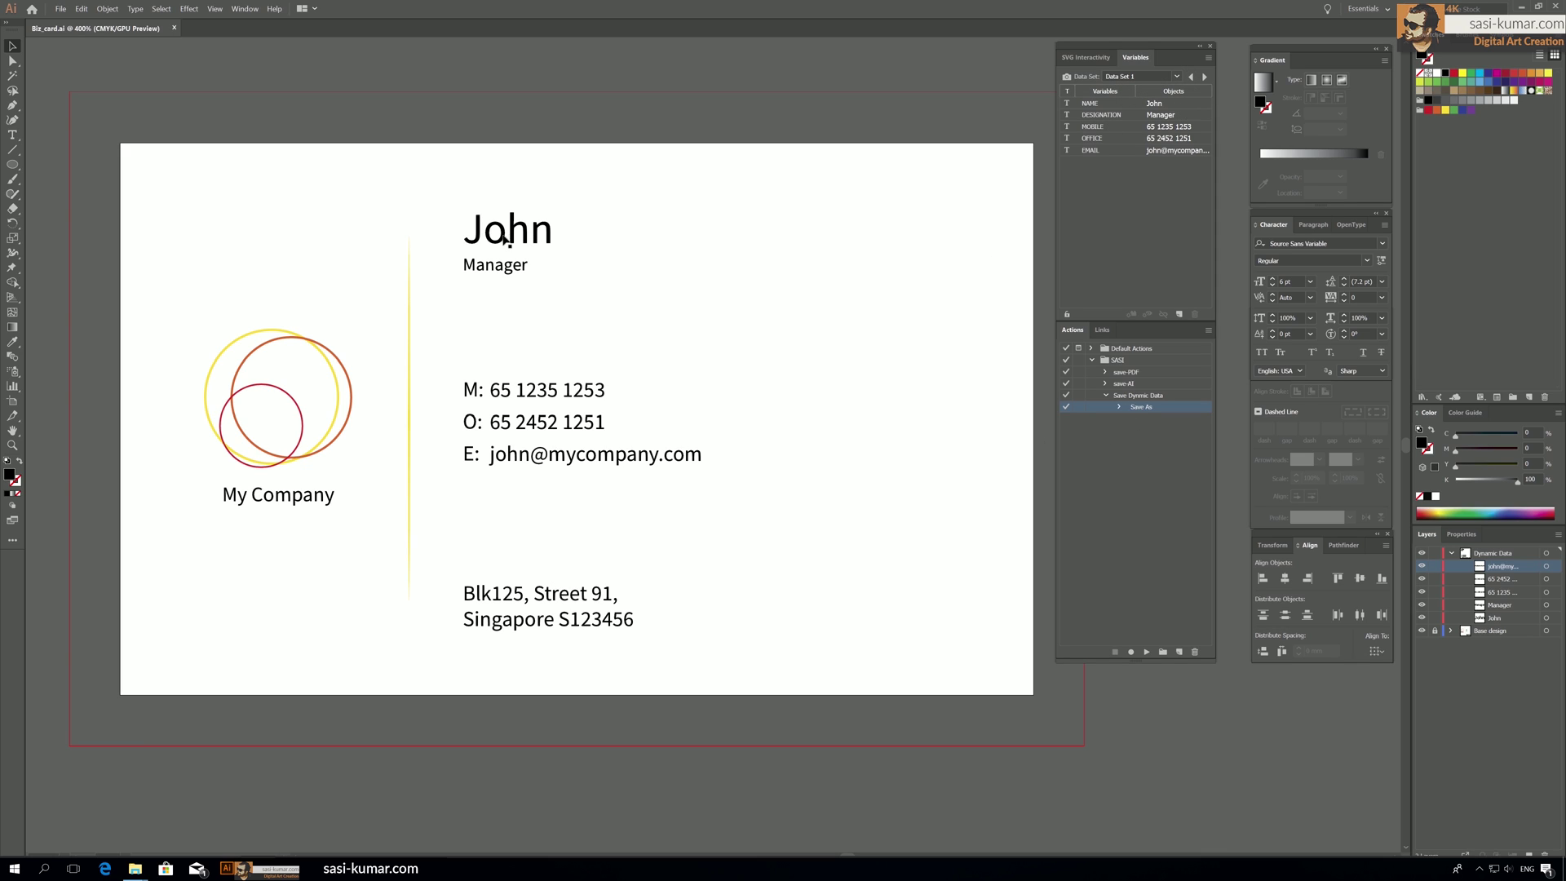
left_click(1205, 77)
left_click(1205, 77)
left_click(1205, 78)
left_click(1206, 78)
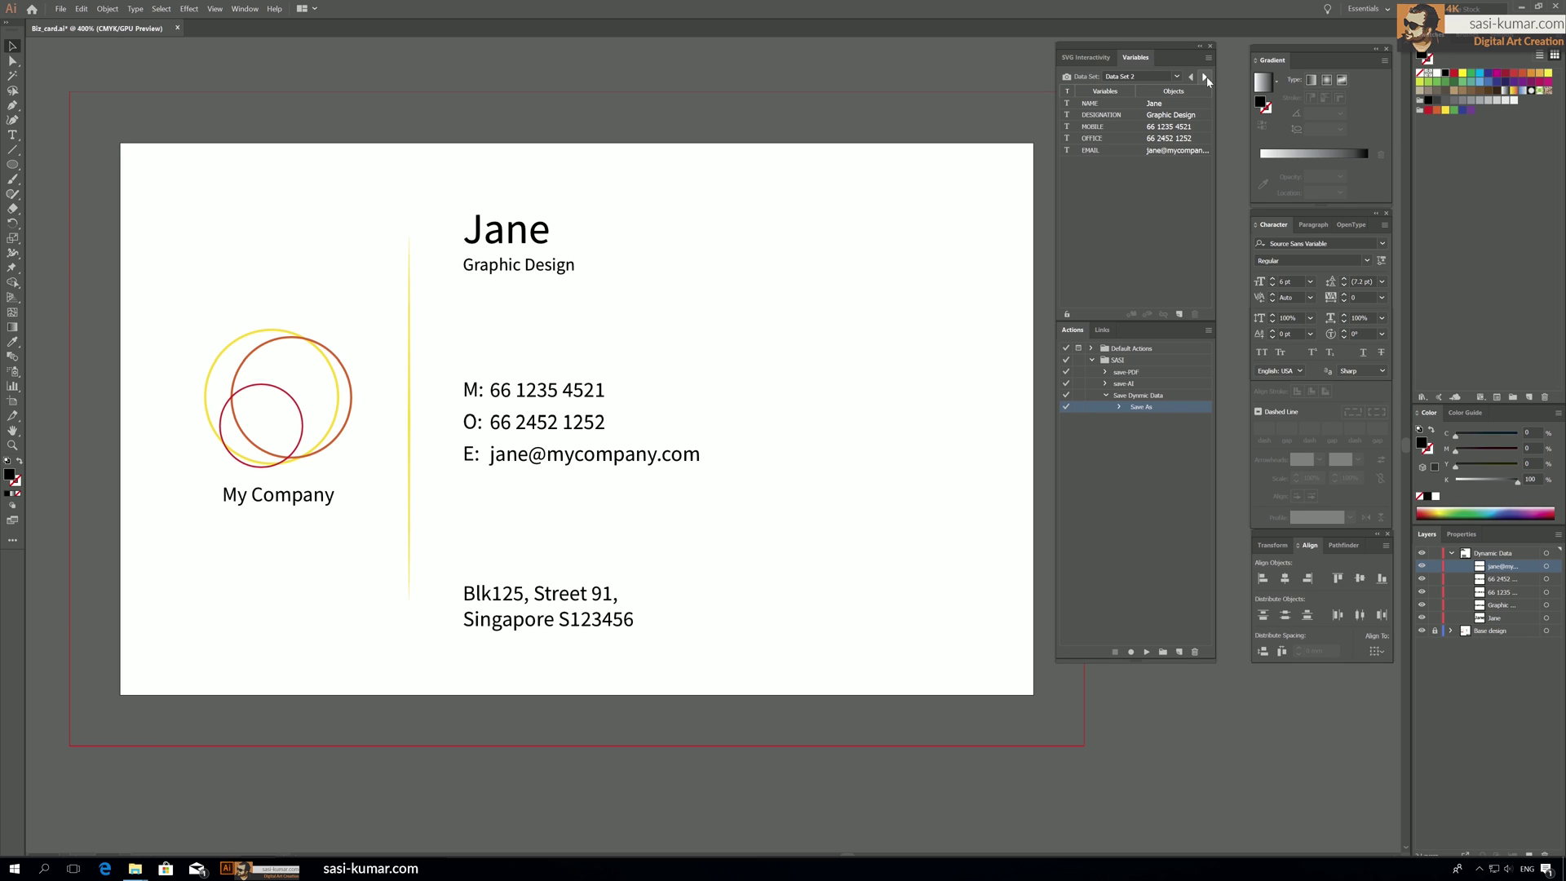
left_click(1205, 76)
left_click(1204, 77)
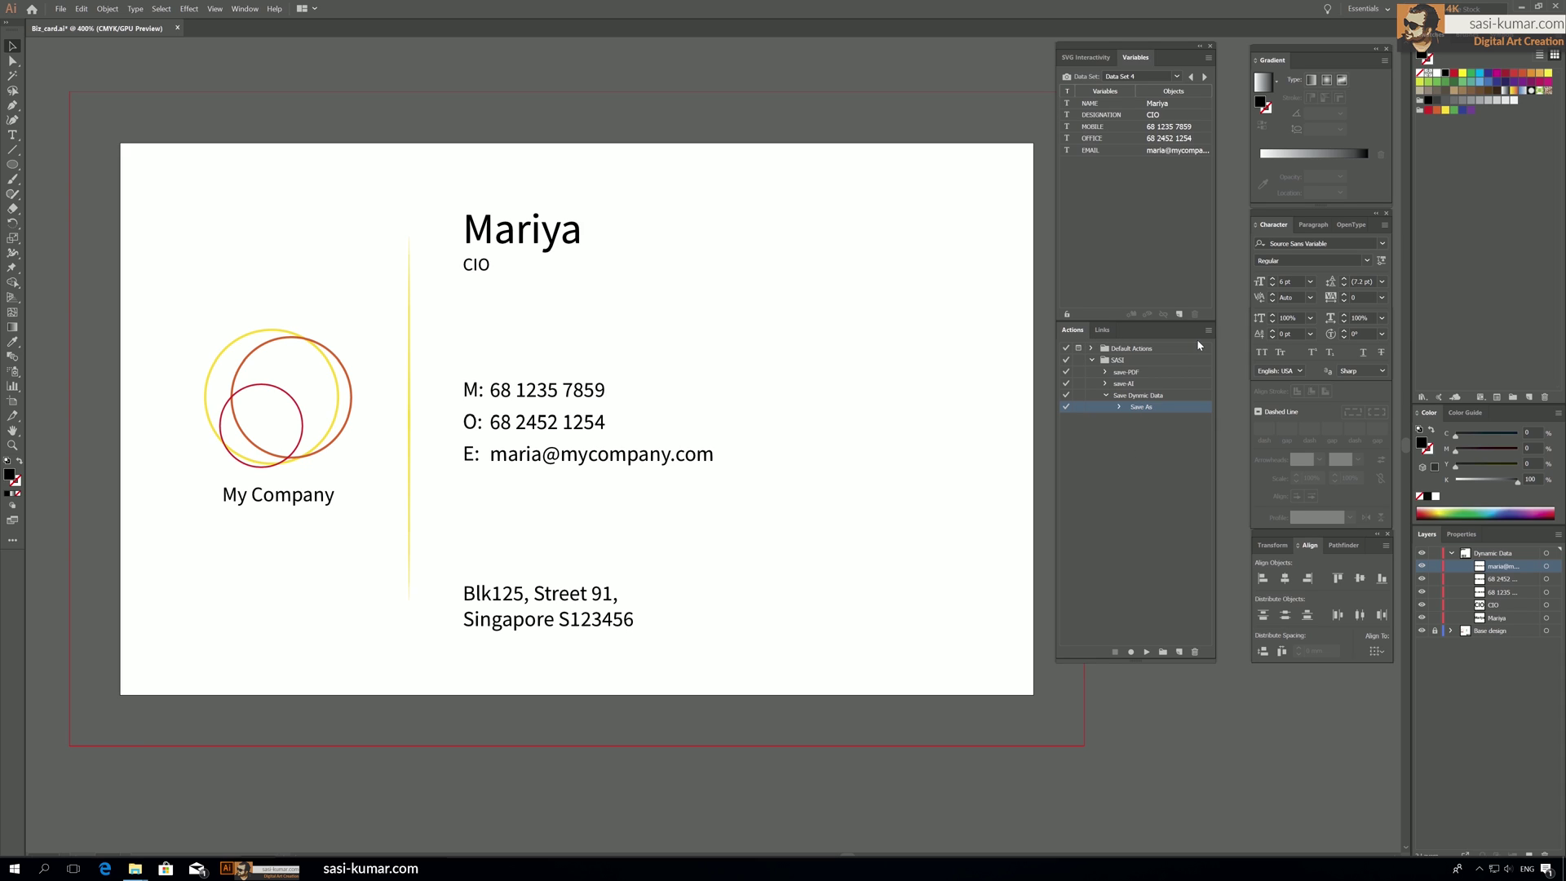
Open the Batch settings for the Save Dynmic Data action in the SASI set.
left_click(1139, 400)
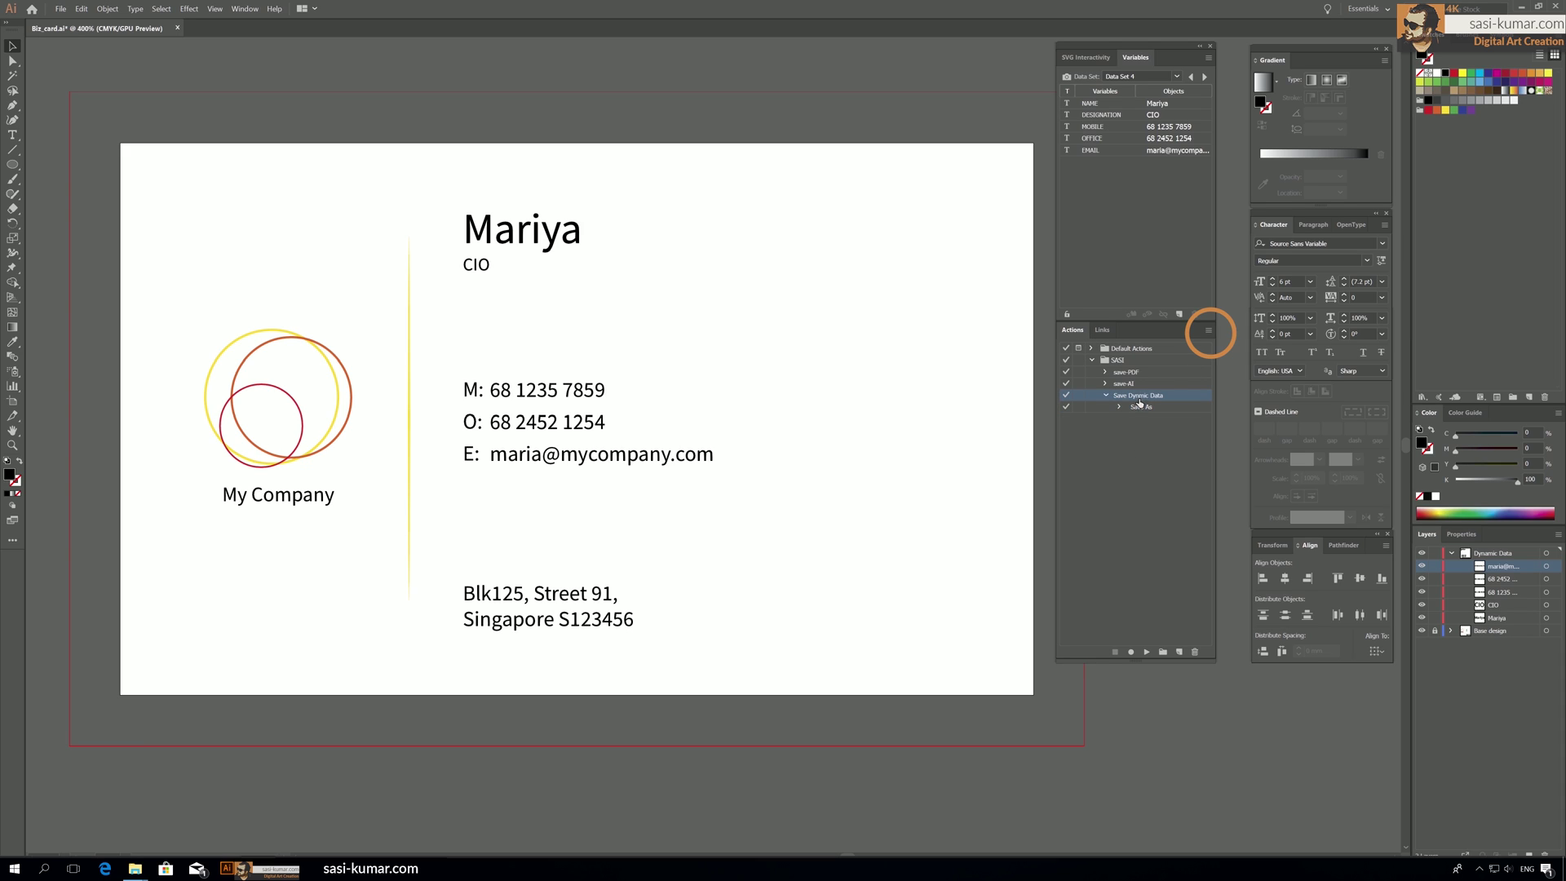
left_click(1208, 331)
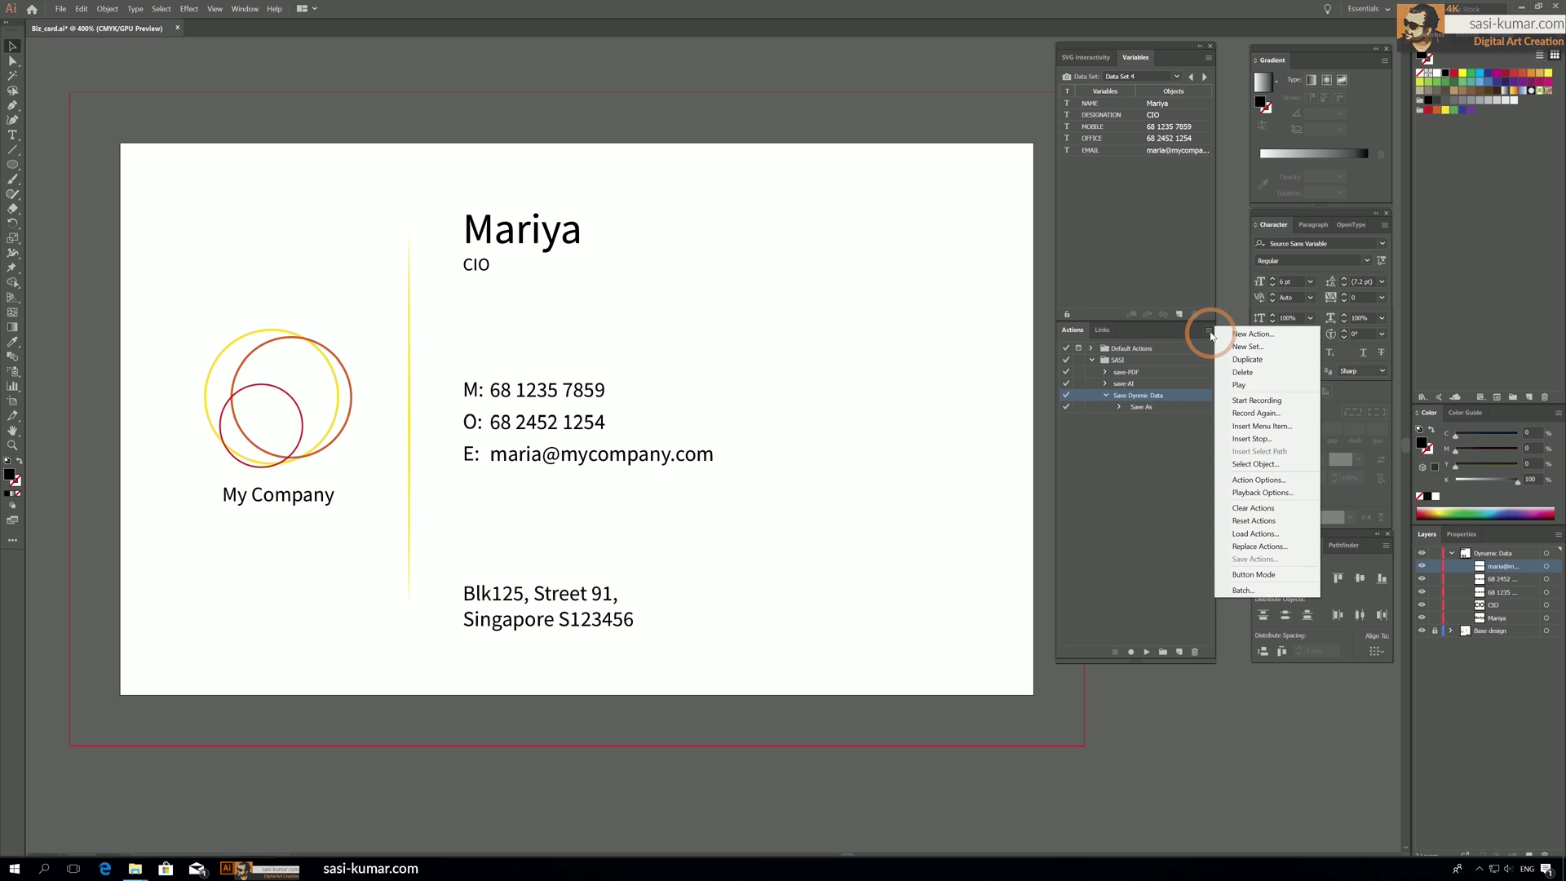
left_click(1241, 589)
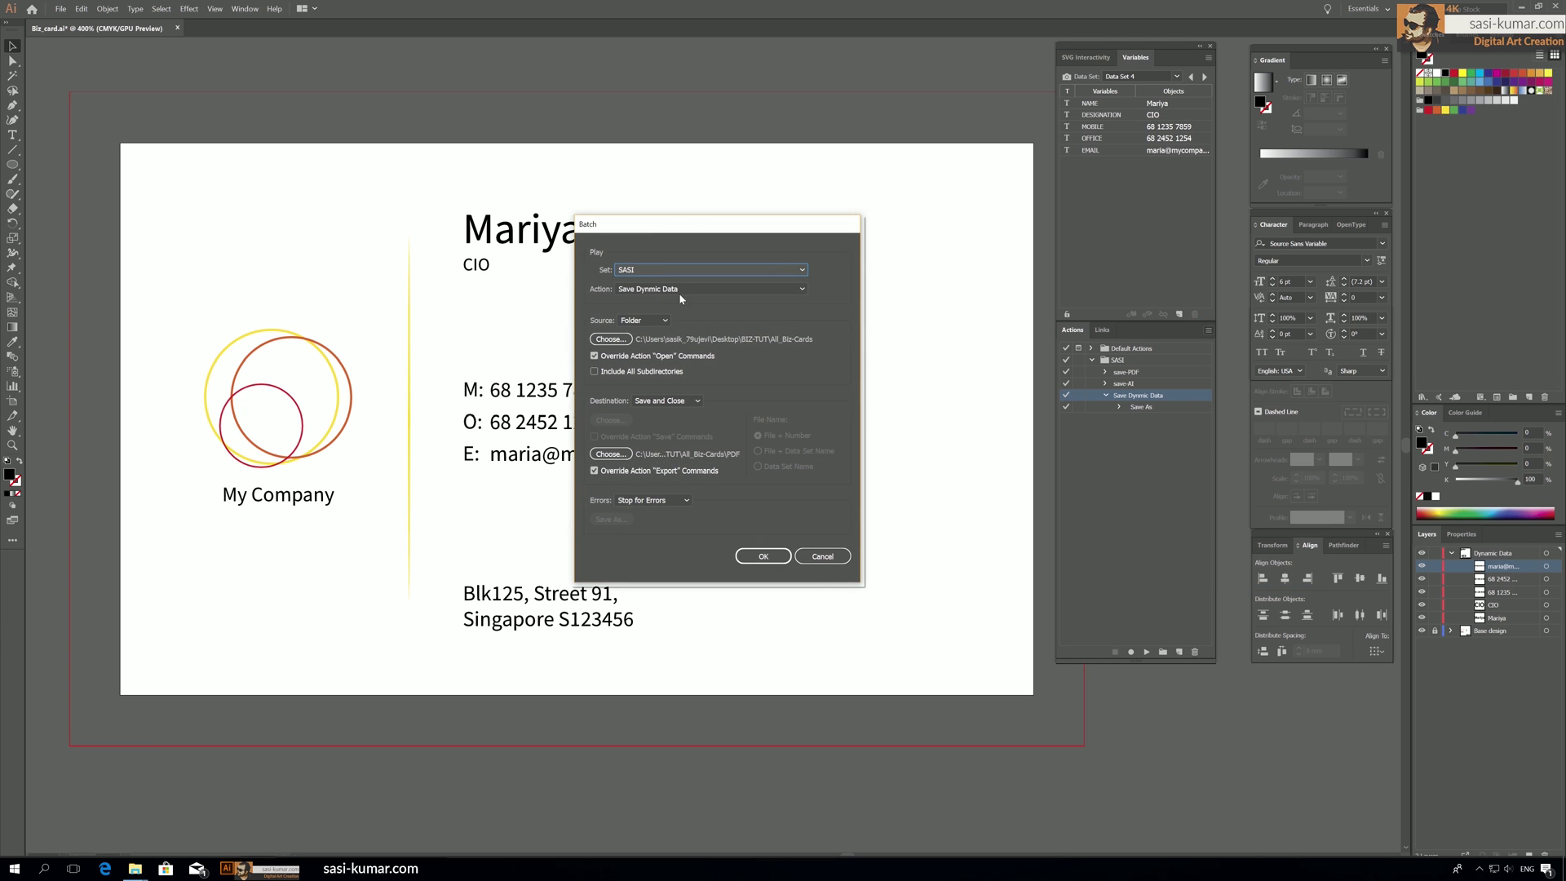
left_click_drag(675, 225, 641, 225)
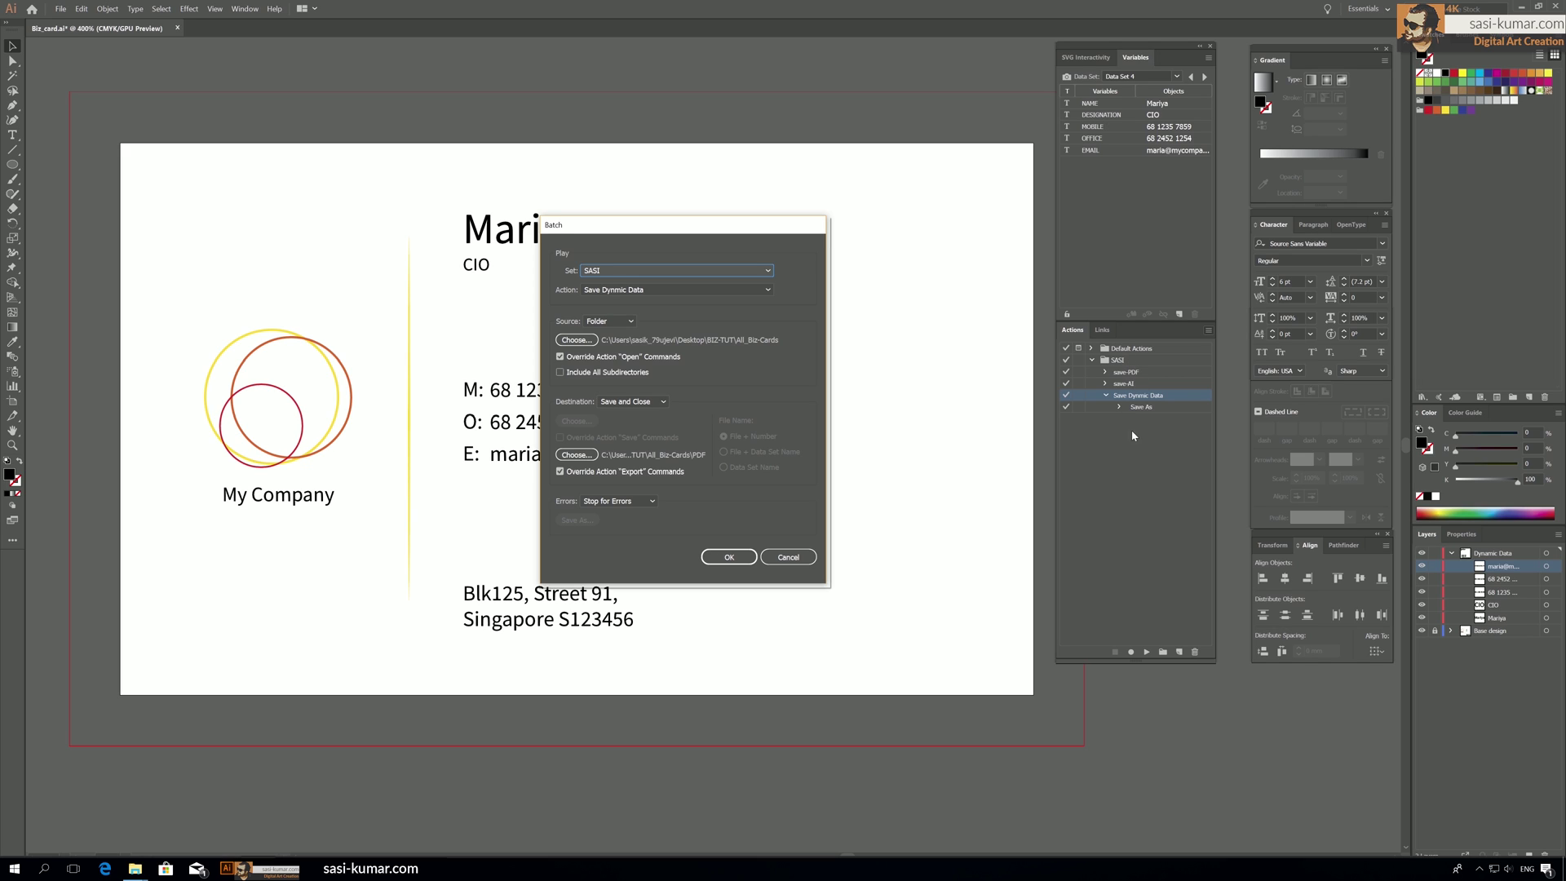
left_click_drag(665, 230, 662, 227)
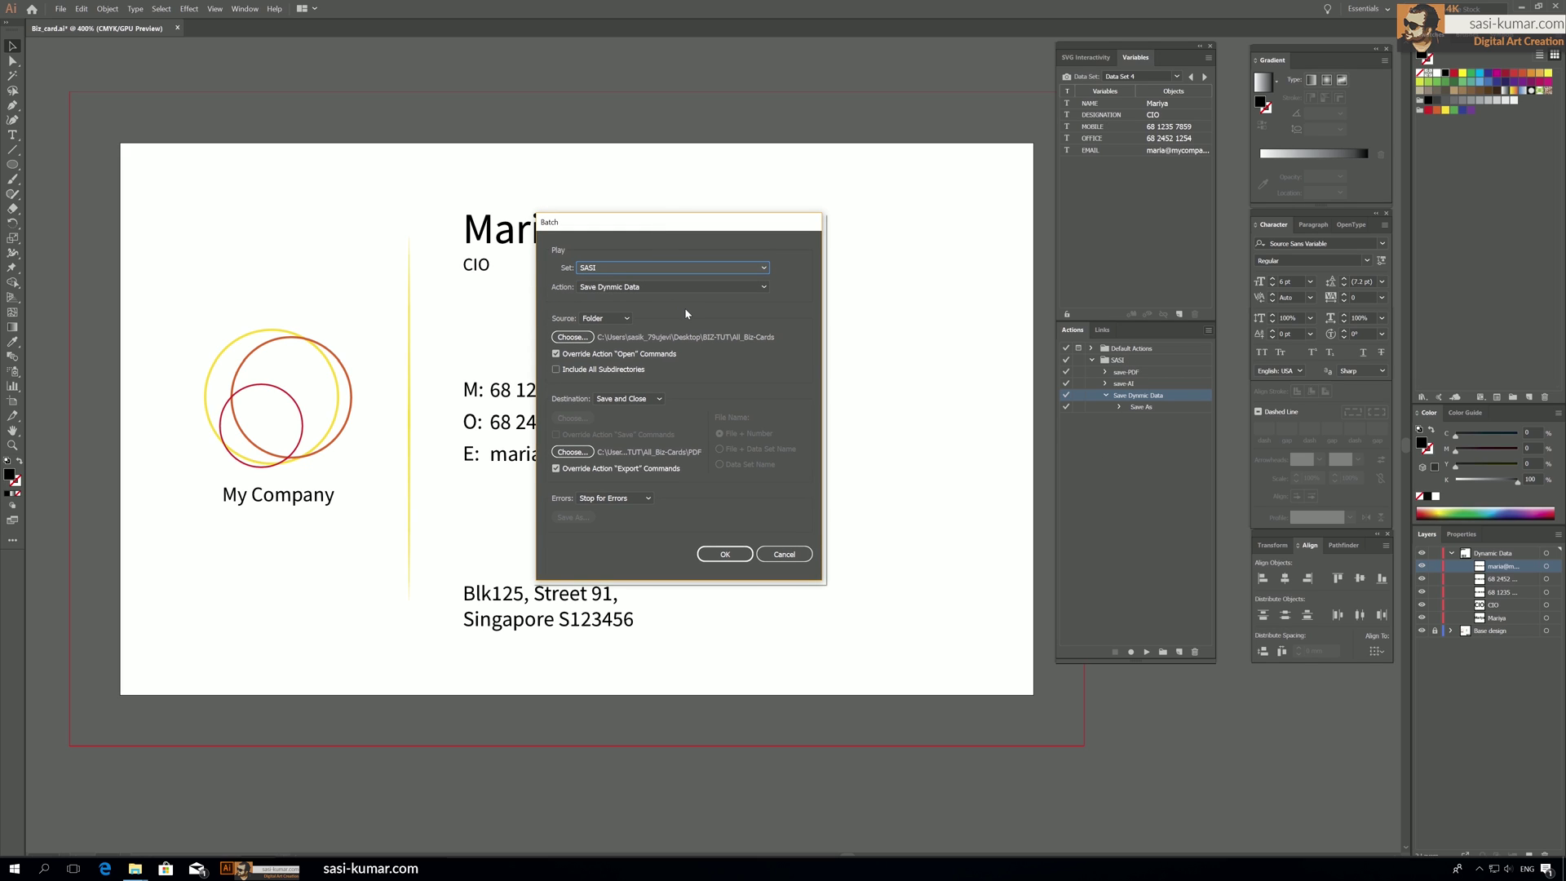
Set the batch source to Data Sets, name files by Data Set Name, and override the action's Save commands.
left_click(623, 321)
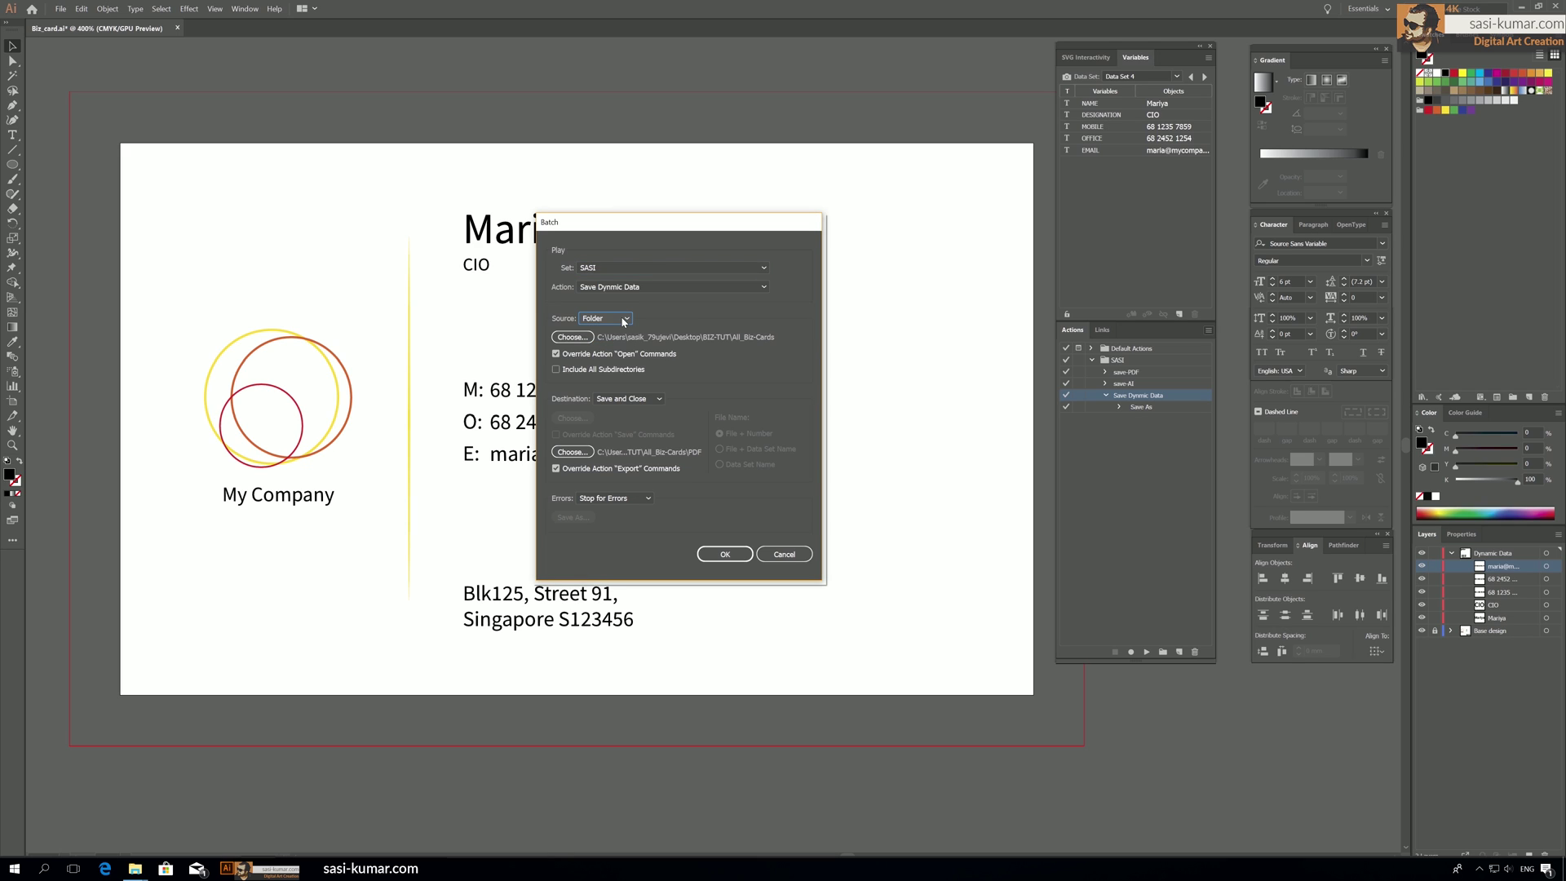
left_click_drag(668, 229, 664, 213)
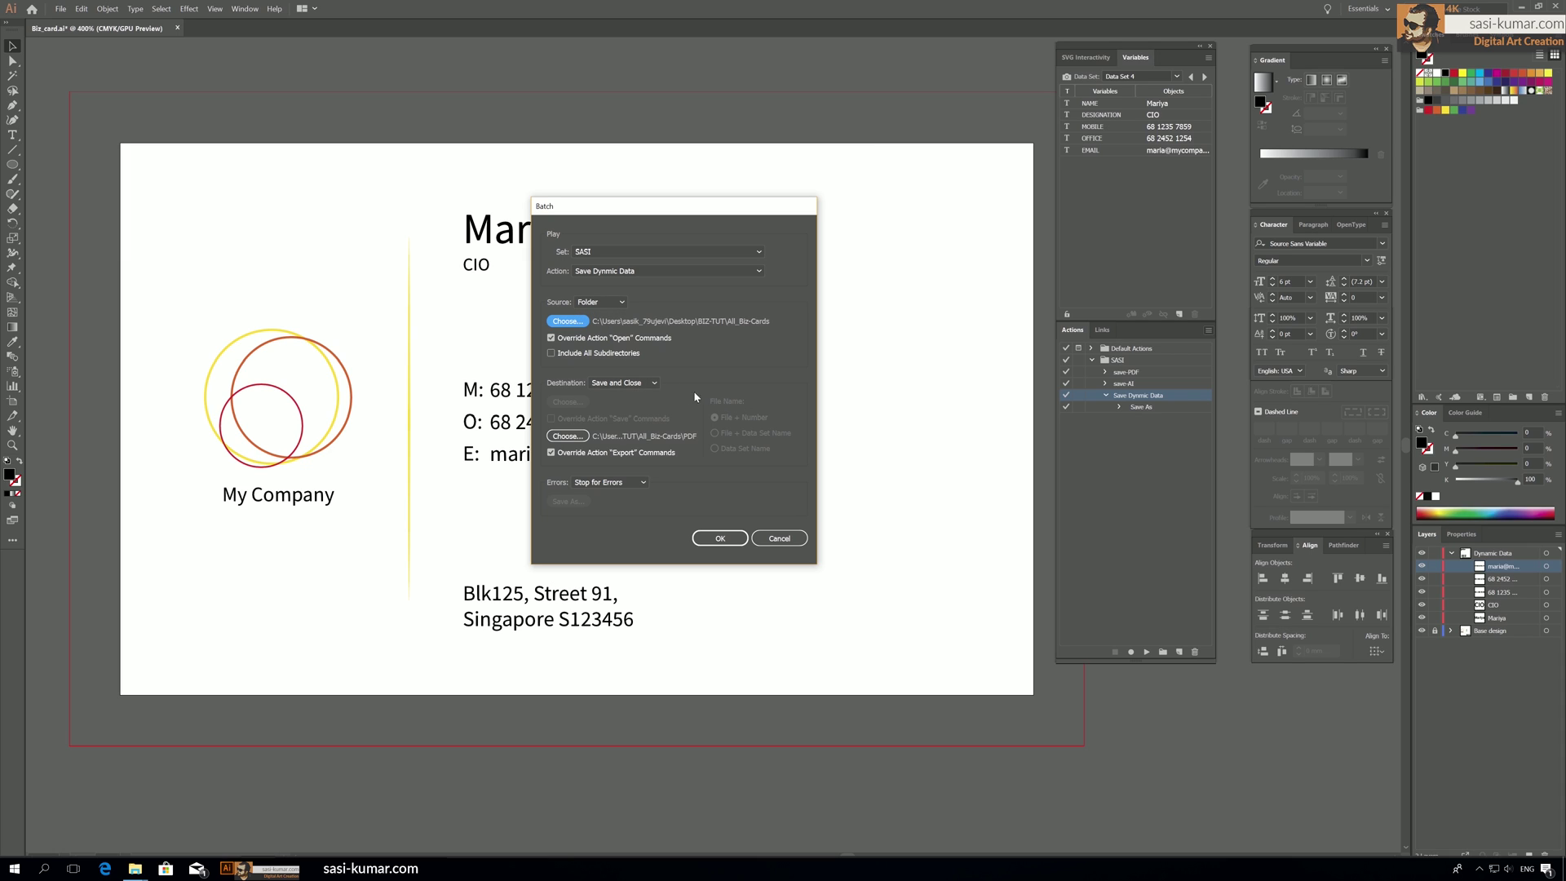
left_click(618, 302)
left_click(608, 329)
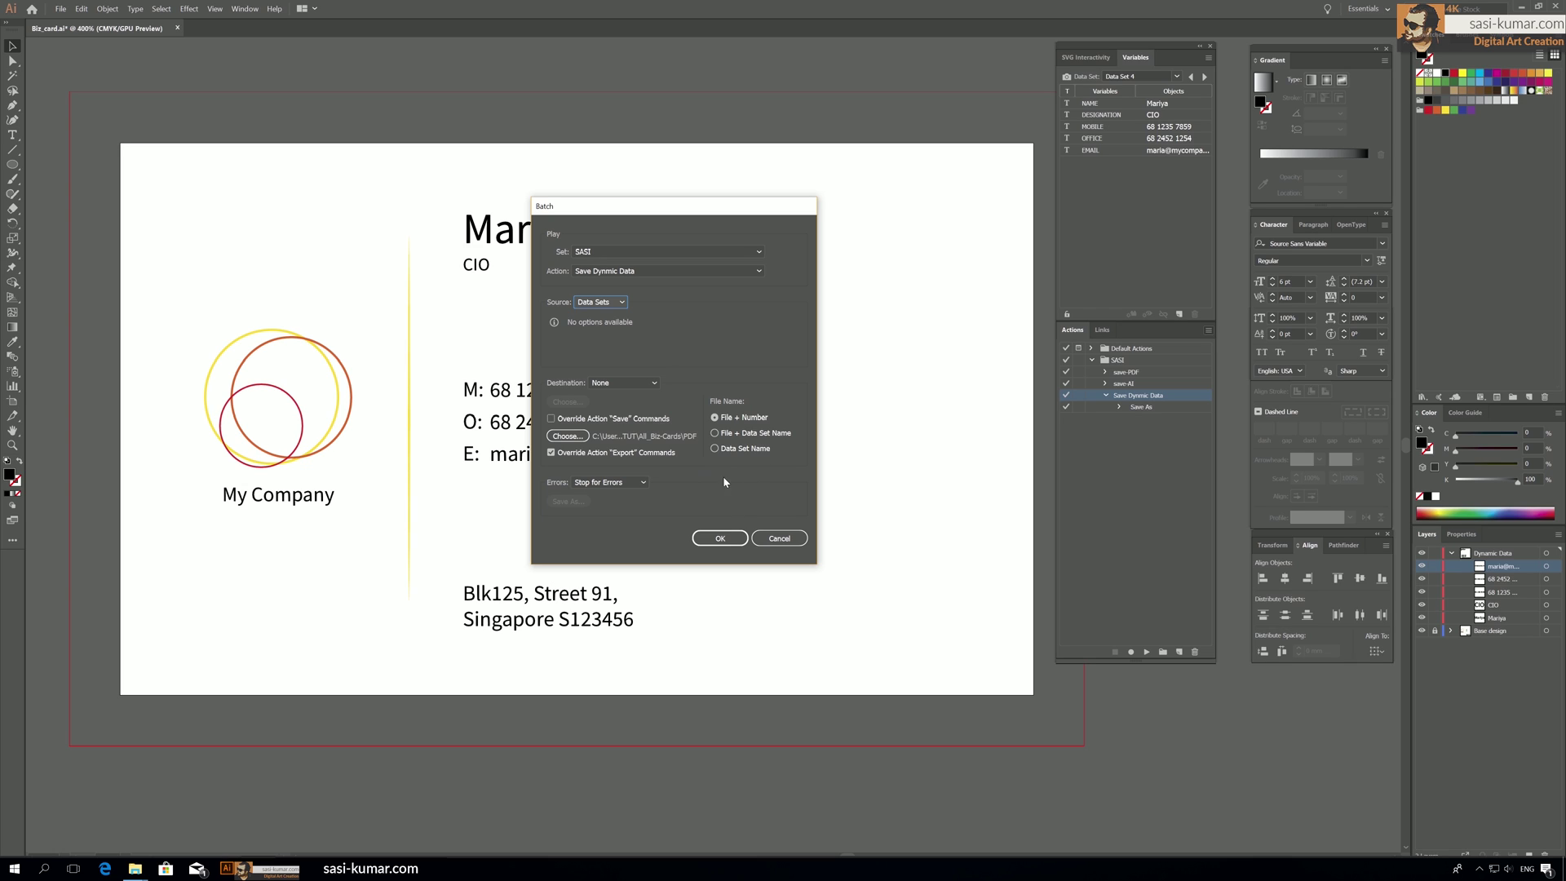
left_click(732, 450)
left_click(568, 437)
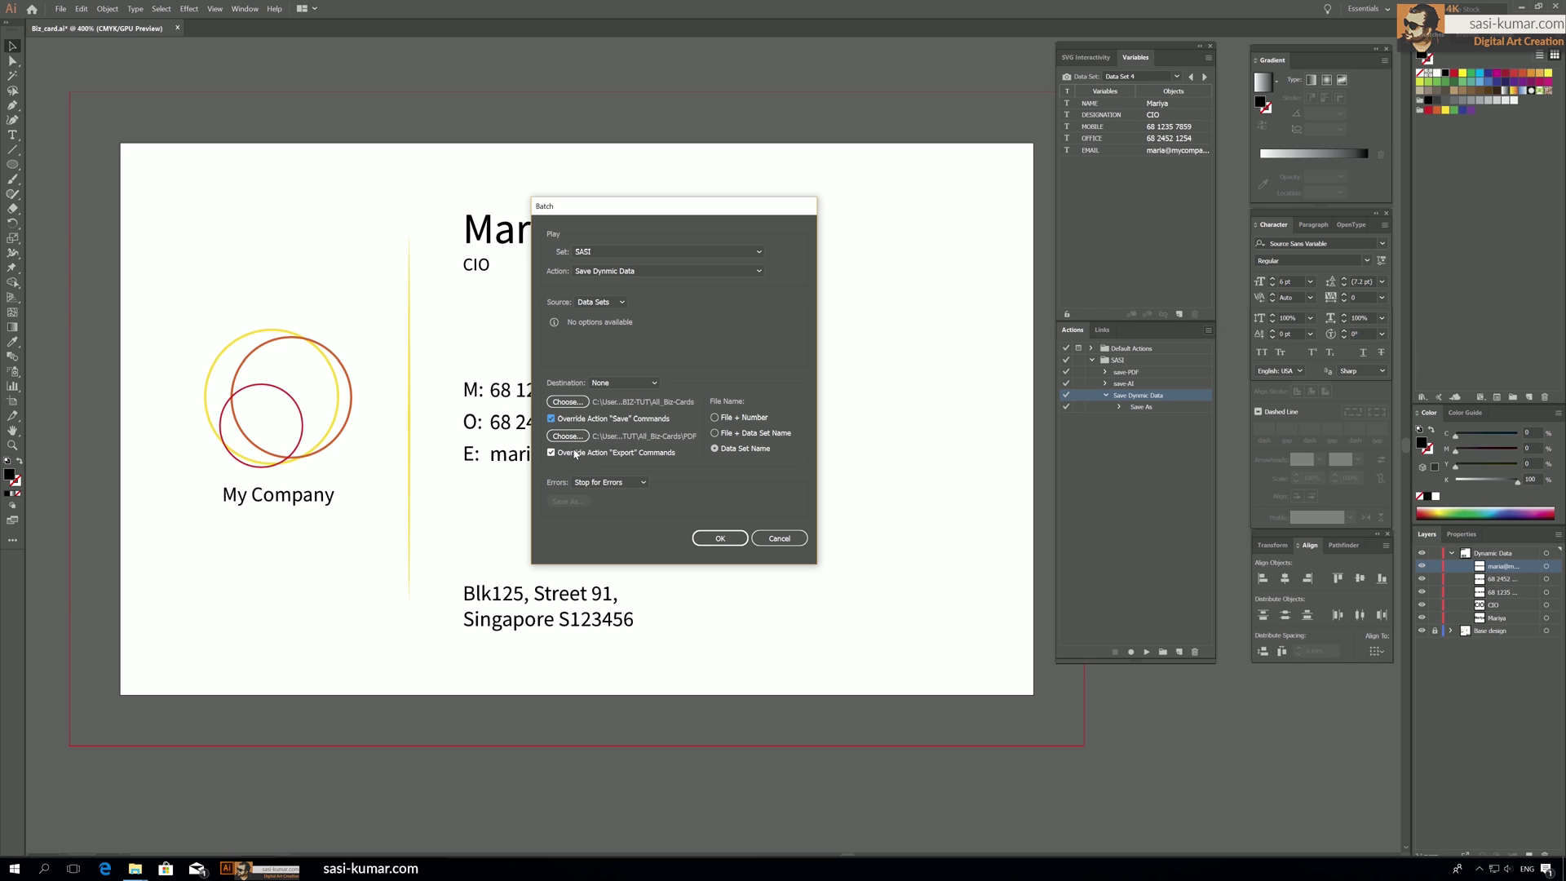
Choose the AI folder inside BIZ-TUT's All_cards as the batch save destination and run the batch.
left_click(568, 402)
left_click_drag(865, 231, 728, 178)
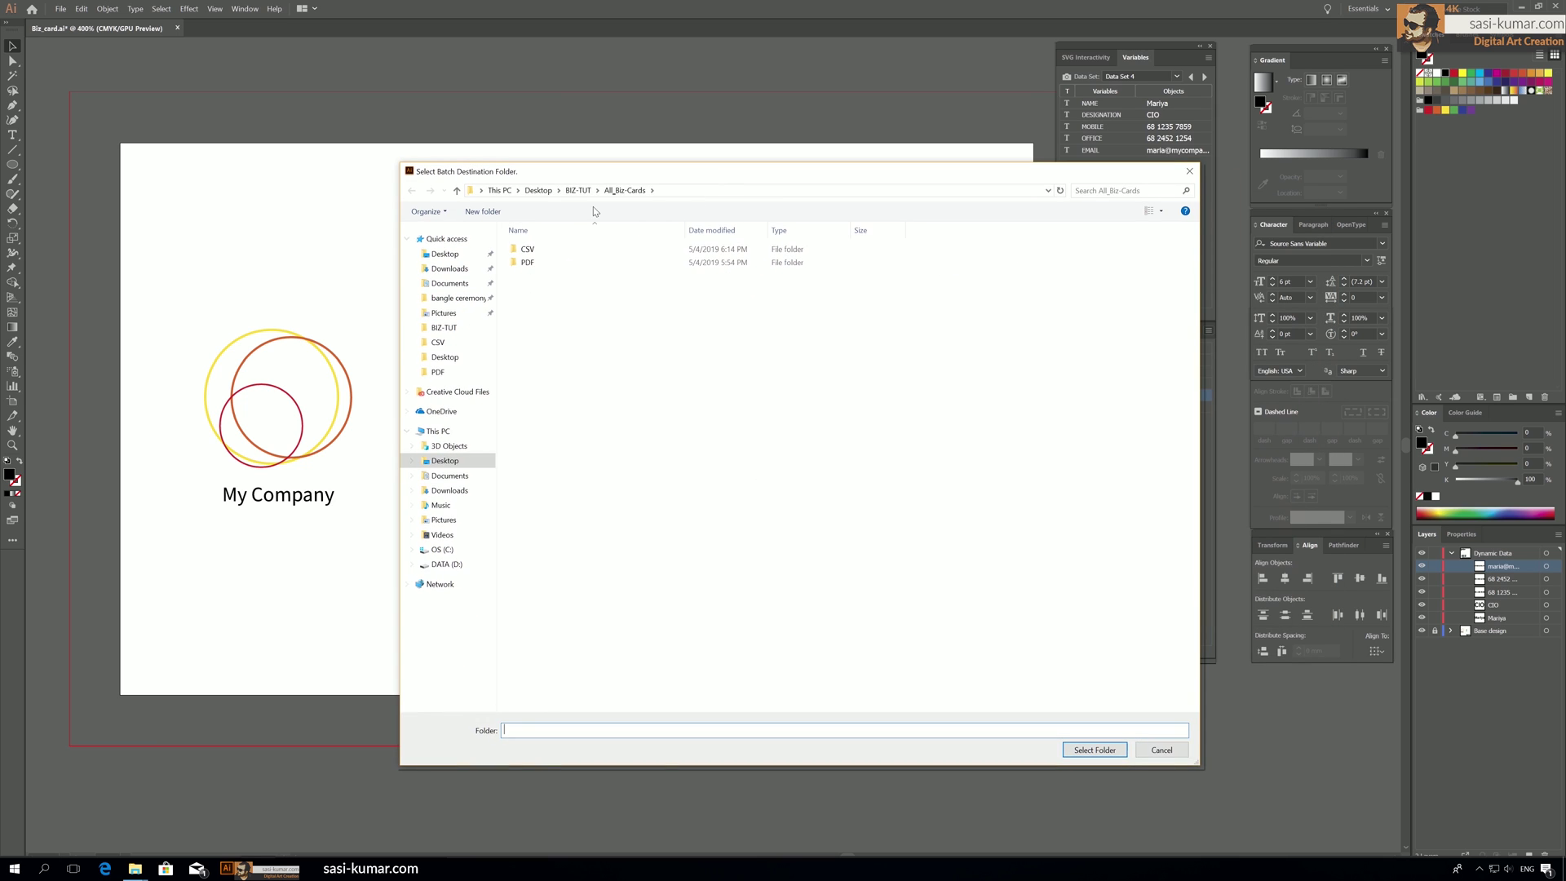
left_click(578, 190)
double_click(561, 267)
left_click_drag(646, 172, 639, 160)
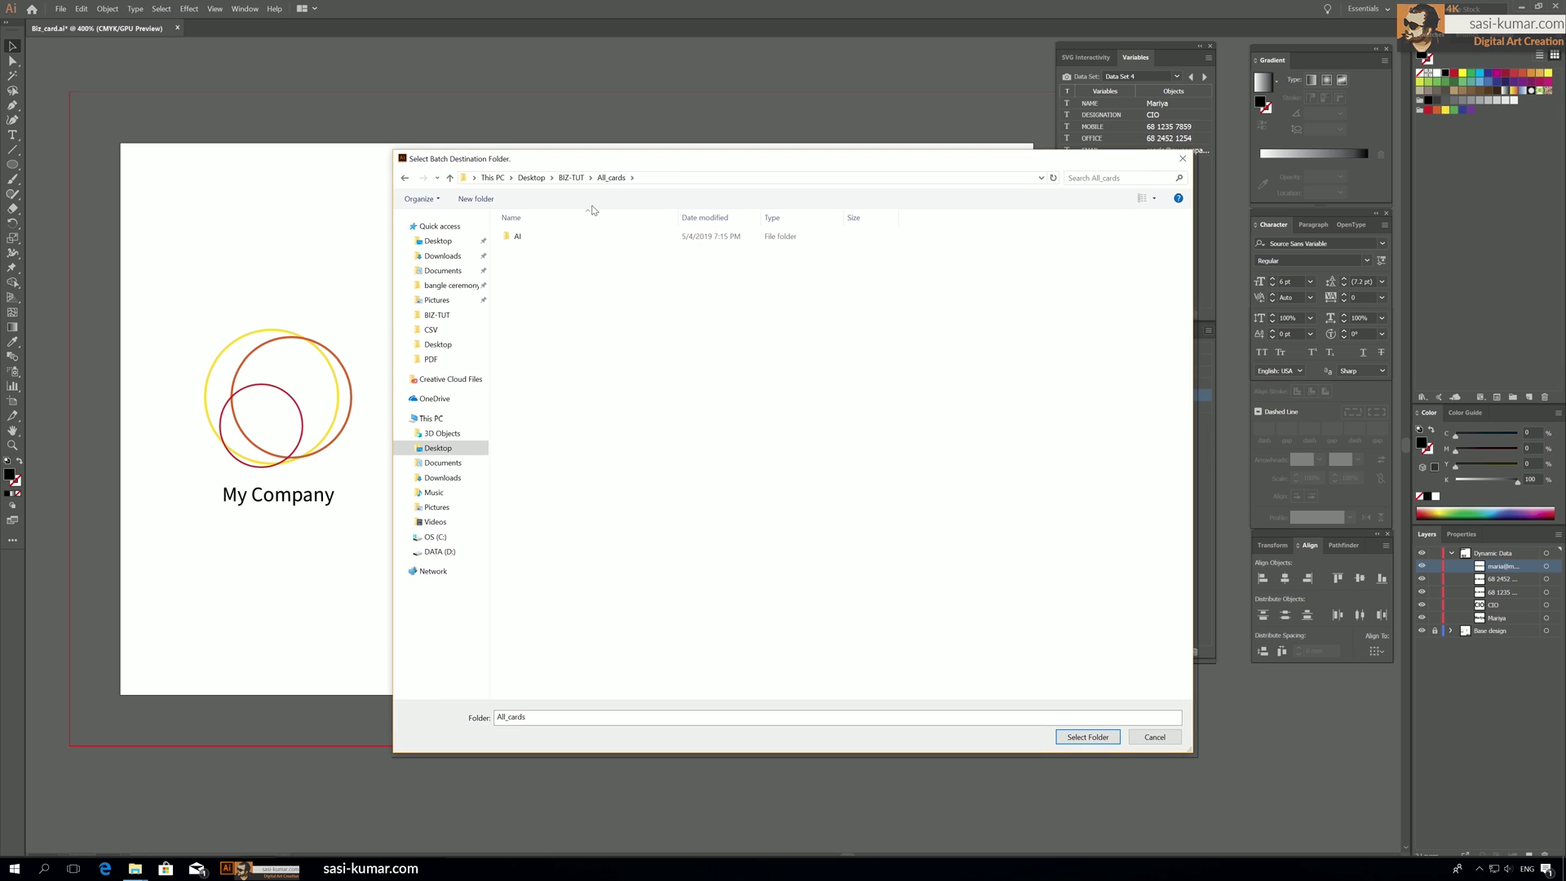
double_click(531, 236)
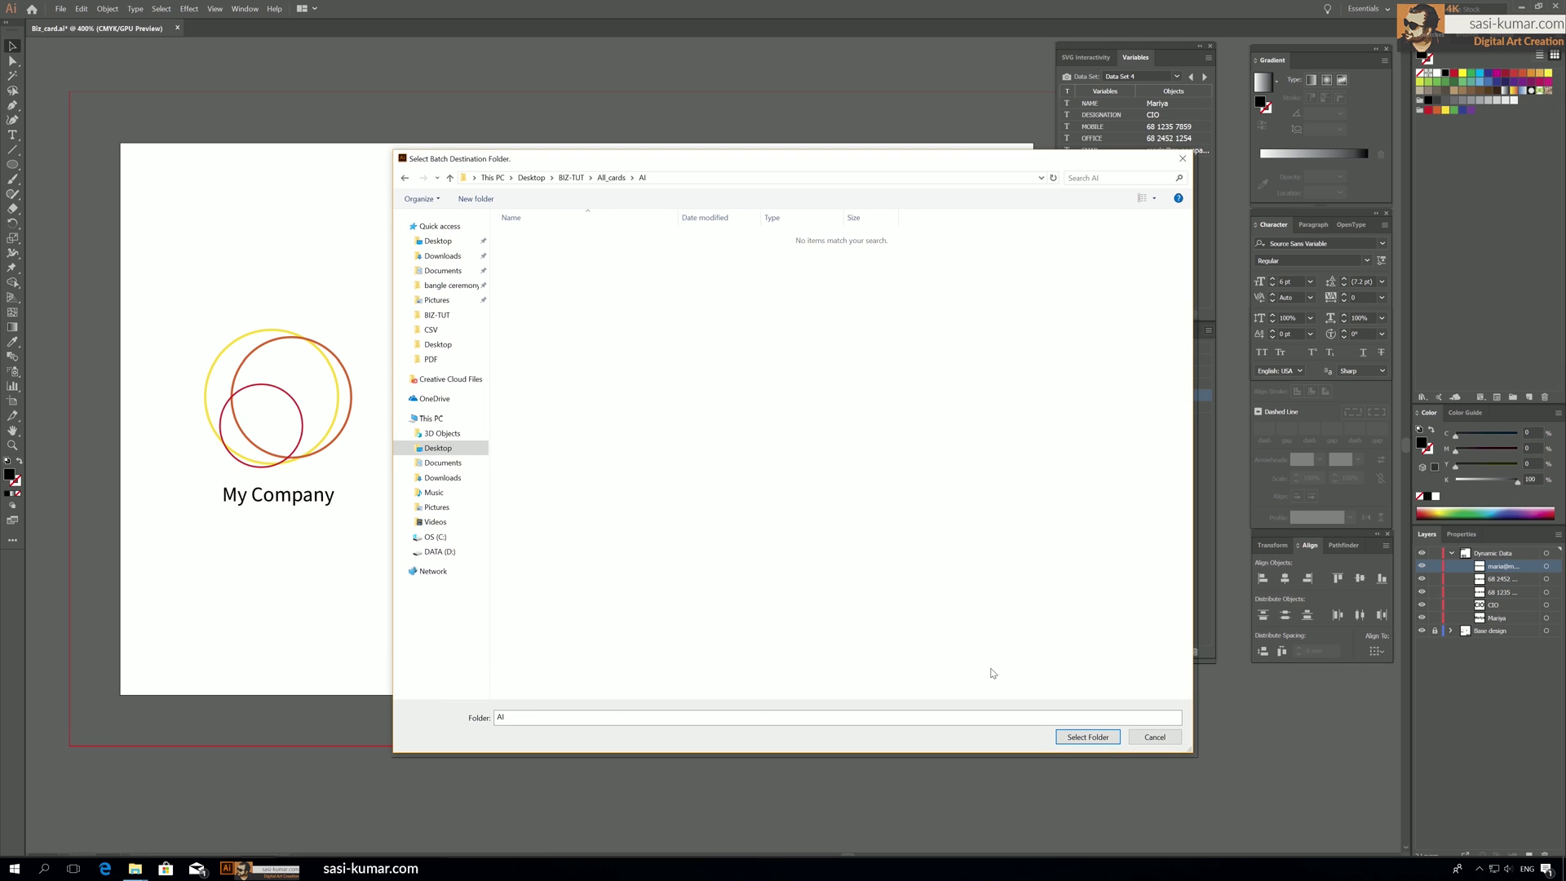
left_click(1071, 738)
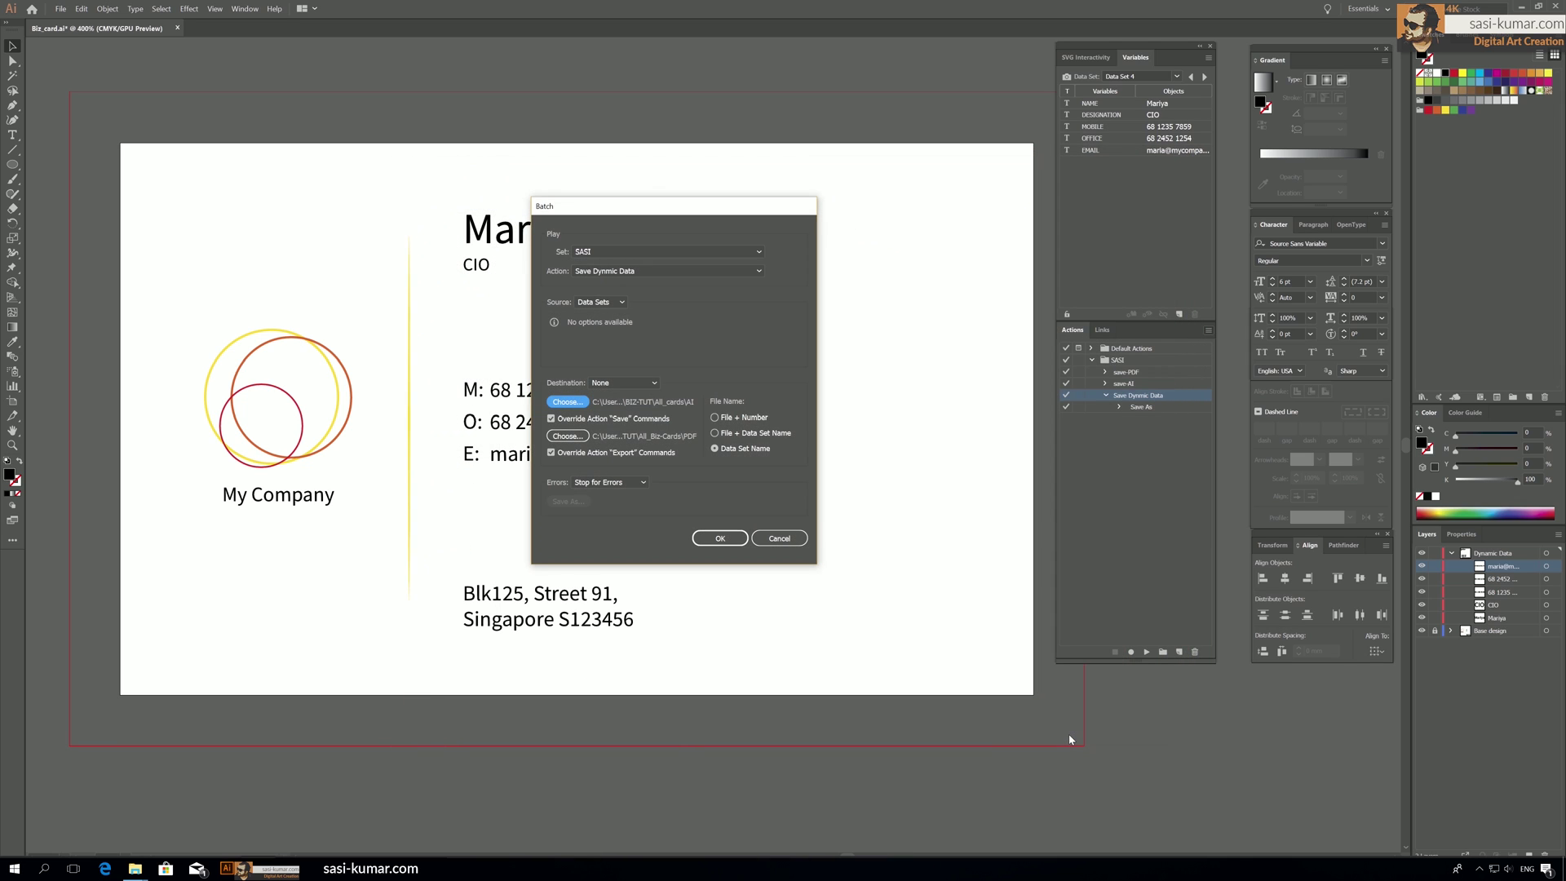
left_click(721, 540)
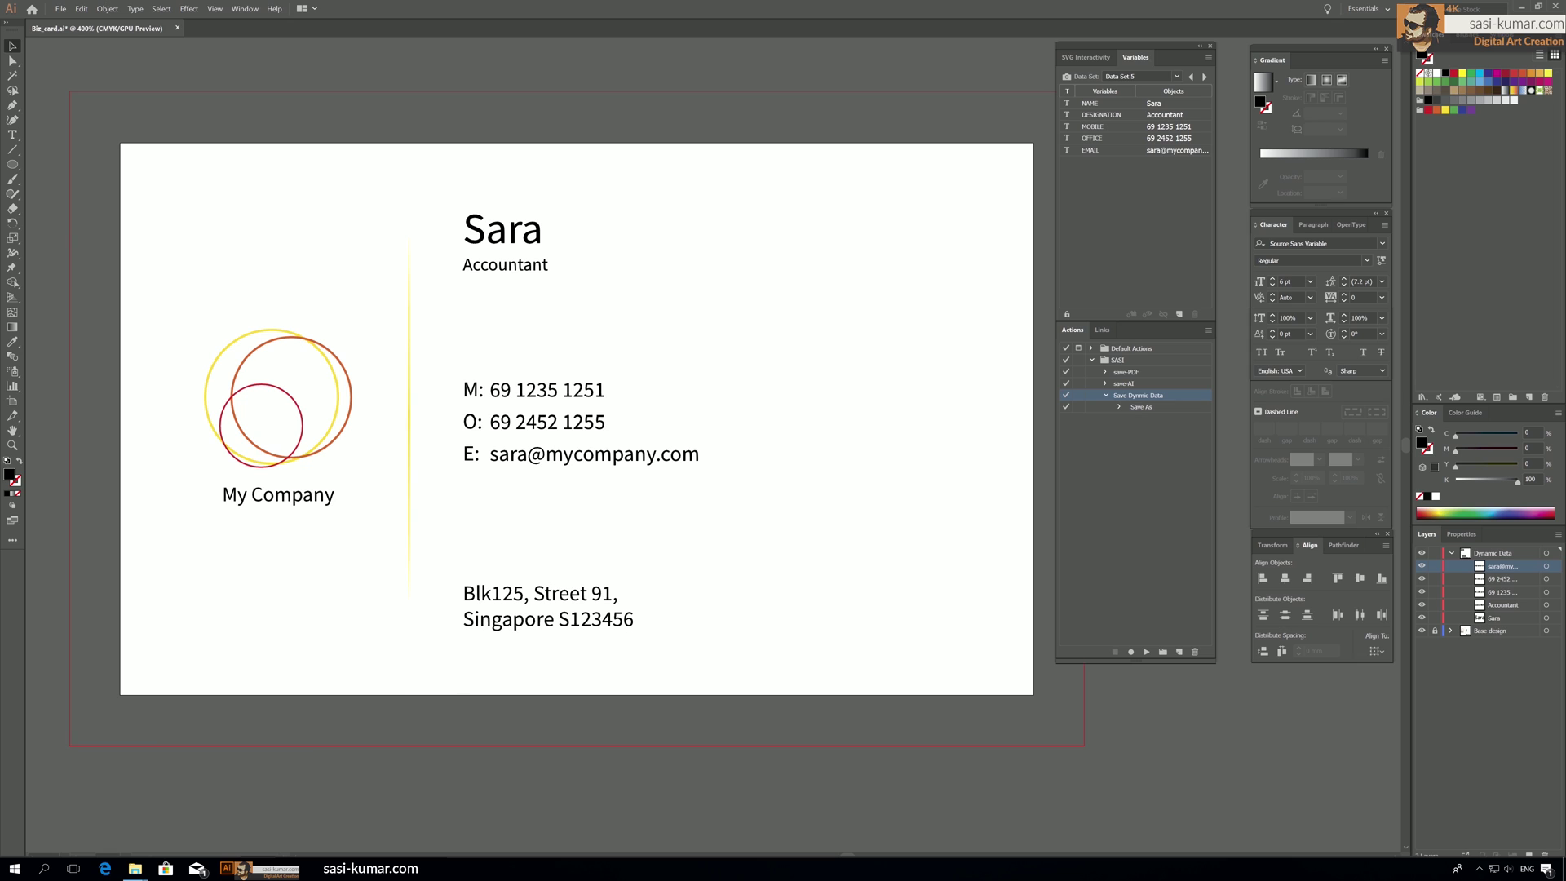
Switch to File Explorer, open the batch-saved Data Set 1.ai and Data Set 2.ai cards for checking, and close both documents.
key("alt+Tab")
double_click(699, 186)
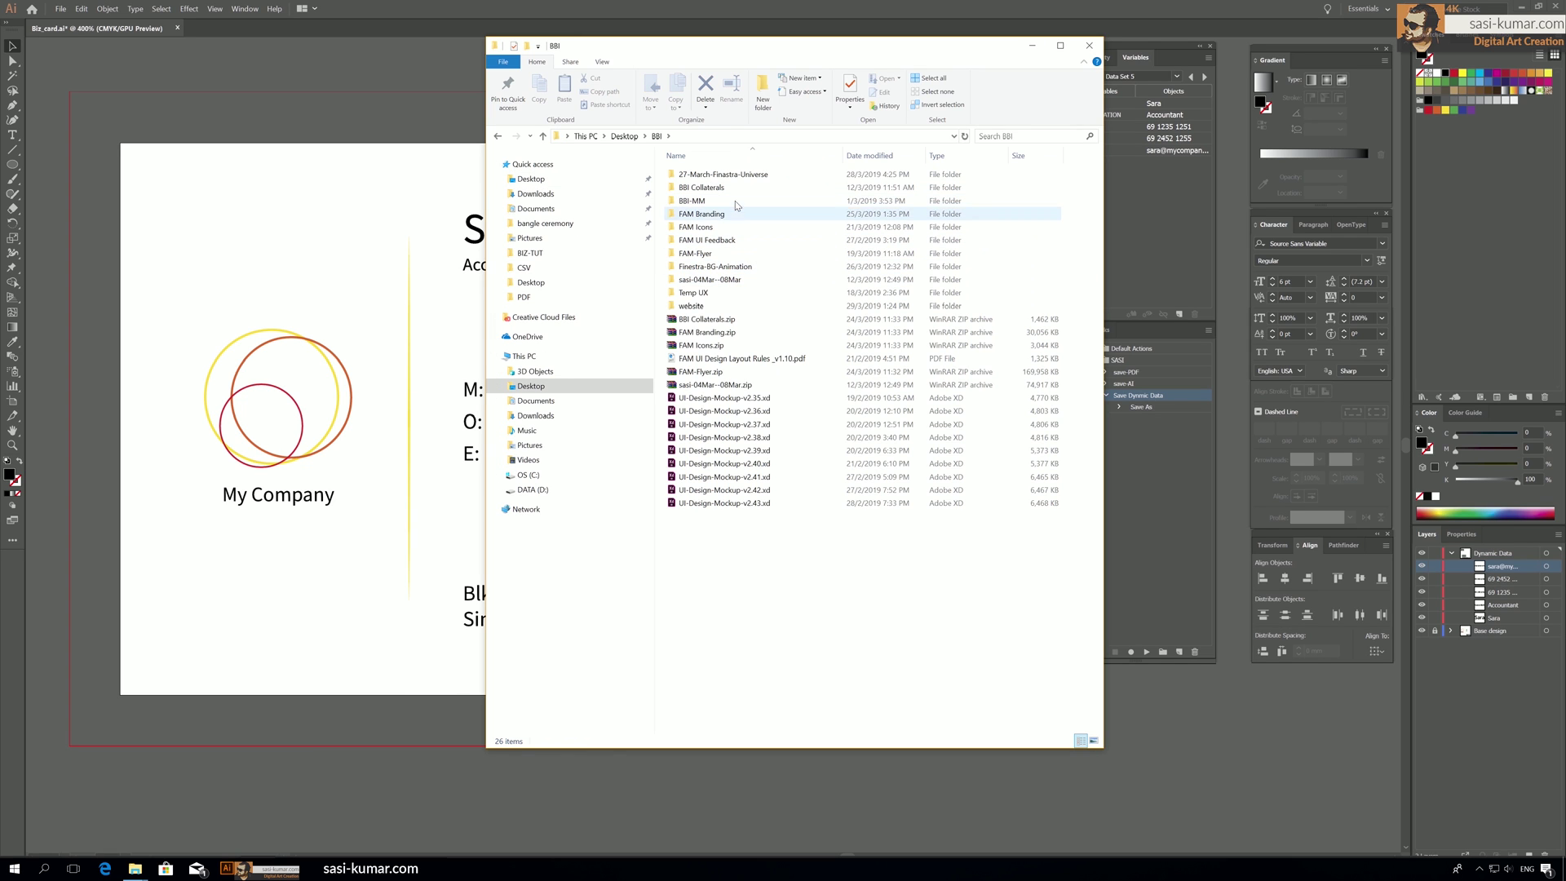
key("alt+Left")
left_click(712, 191)
double_click(712, 191)
double_click(710, 188)
left_click_drag(744, 450, 709, 173)
left_click(728, 297)
double_click(695, 240)
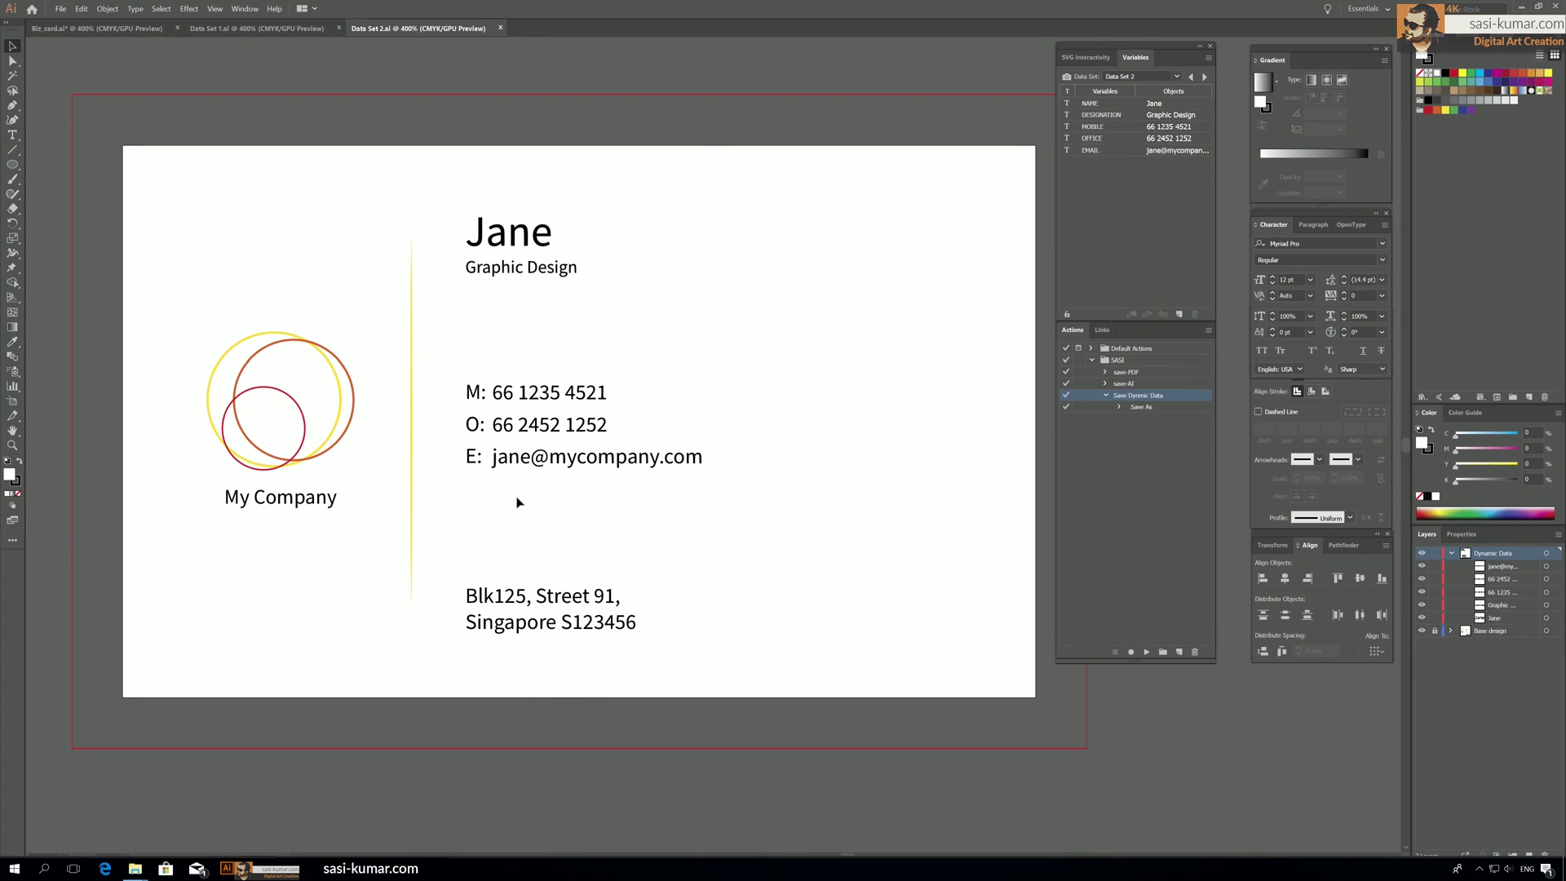
left_click(501, 28)
left_click(340, 28)
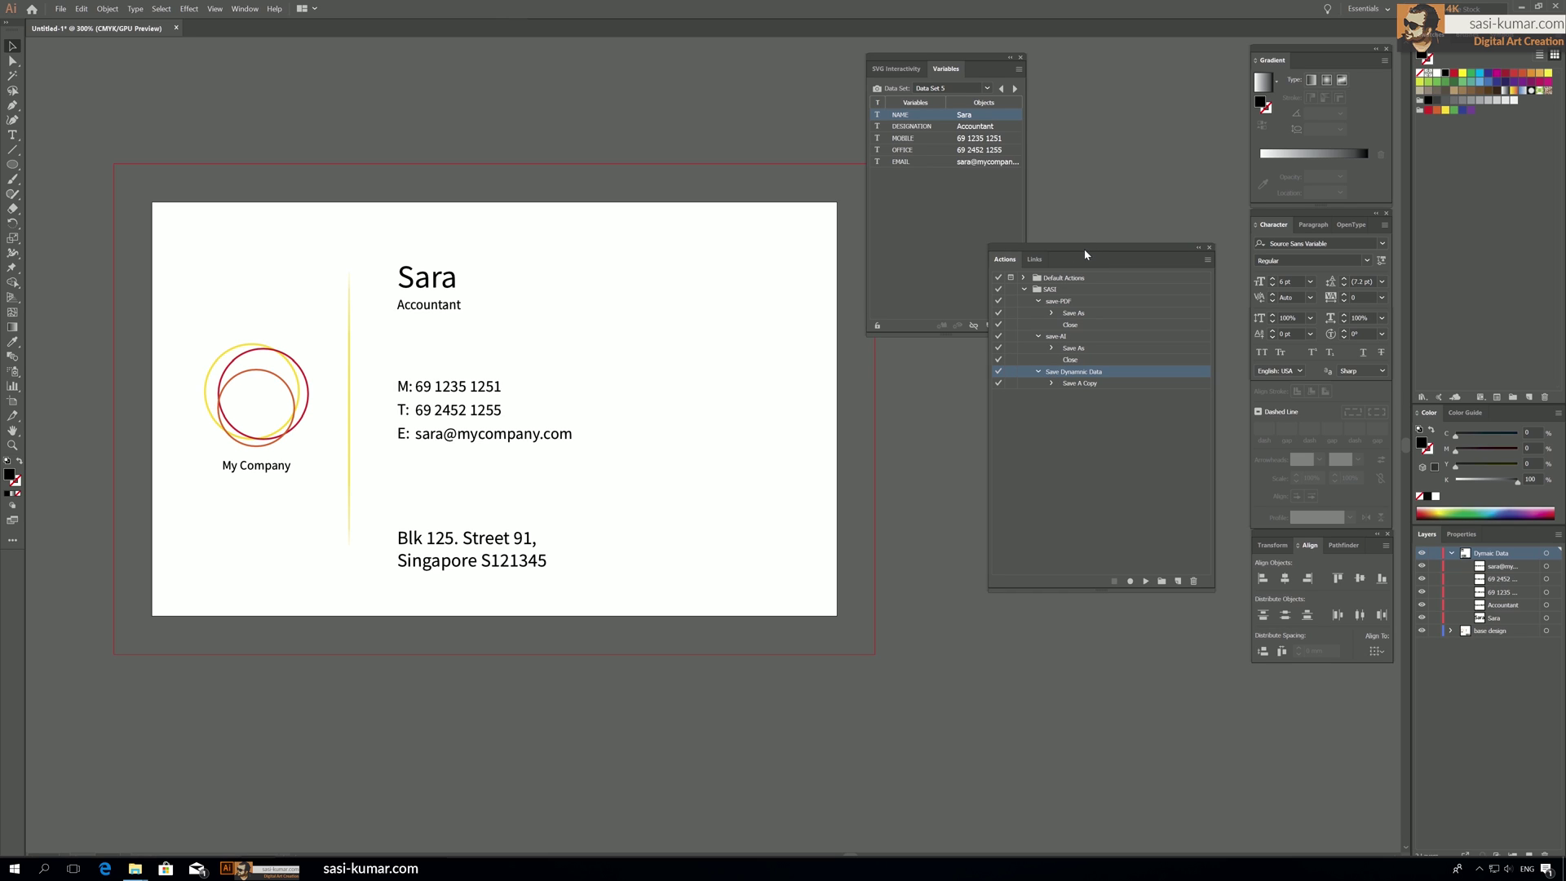
Move the Actions panel clear of the edge and collapse all three save actions in the SASI set, leaving none selected.
left_click_drag(1084, 247, 1042, 251)
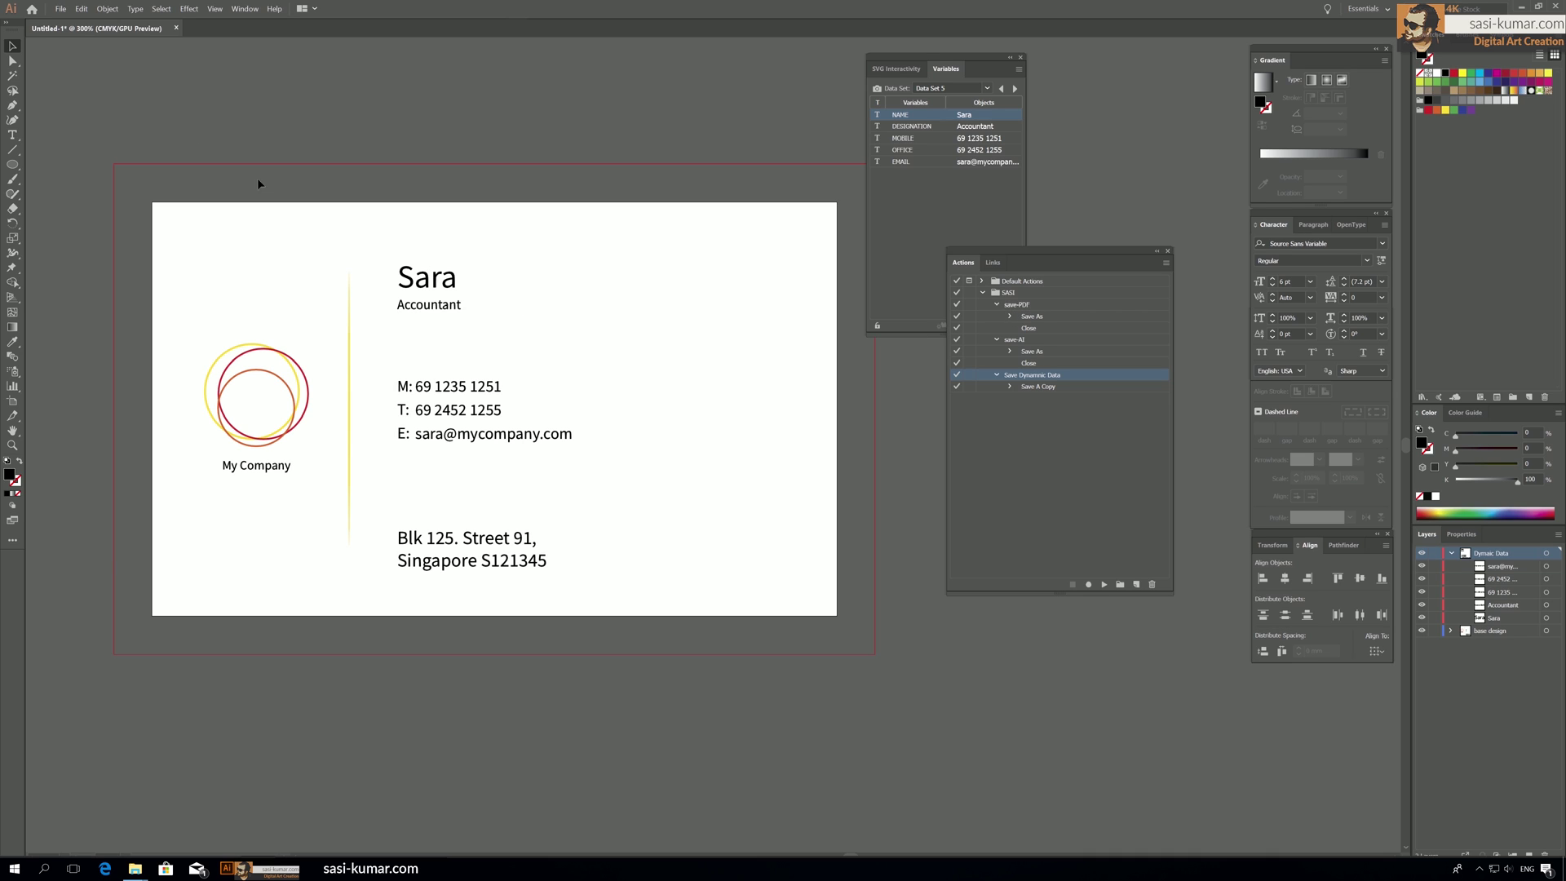
left_click(996, 305)
left_click(997, 317)
left_click(996, 329)
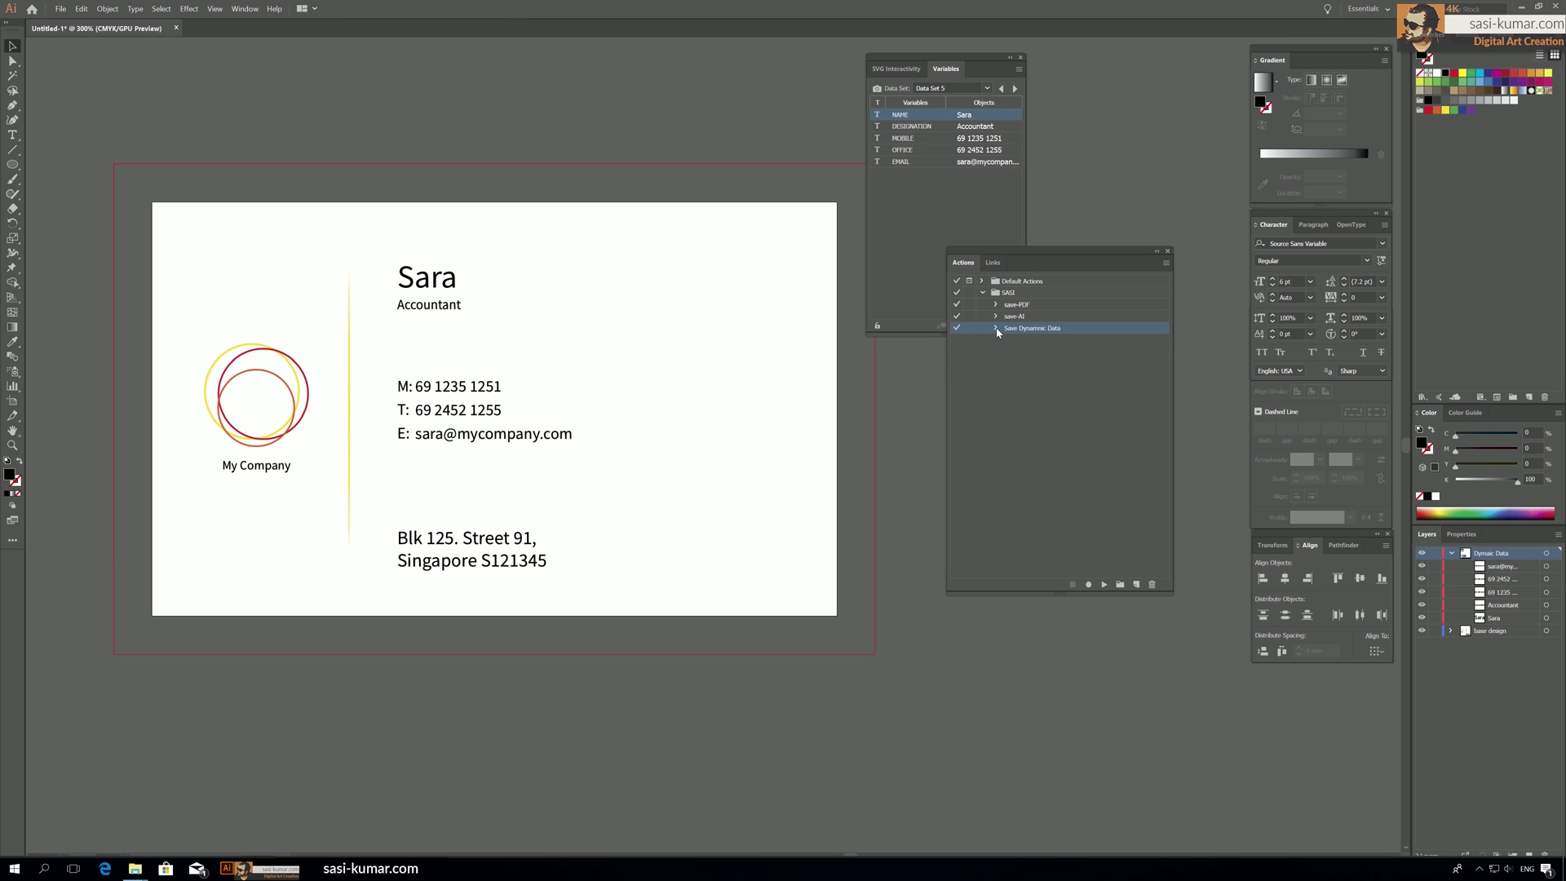
left_click(1032, 430)
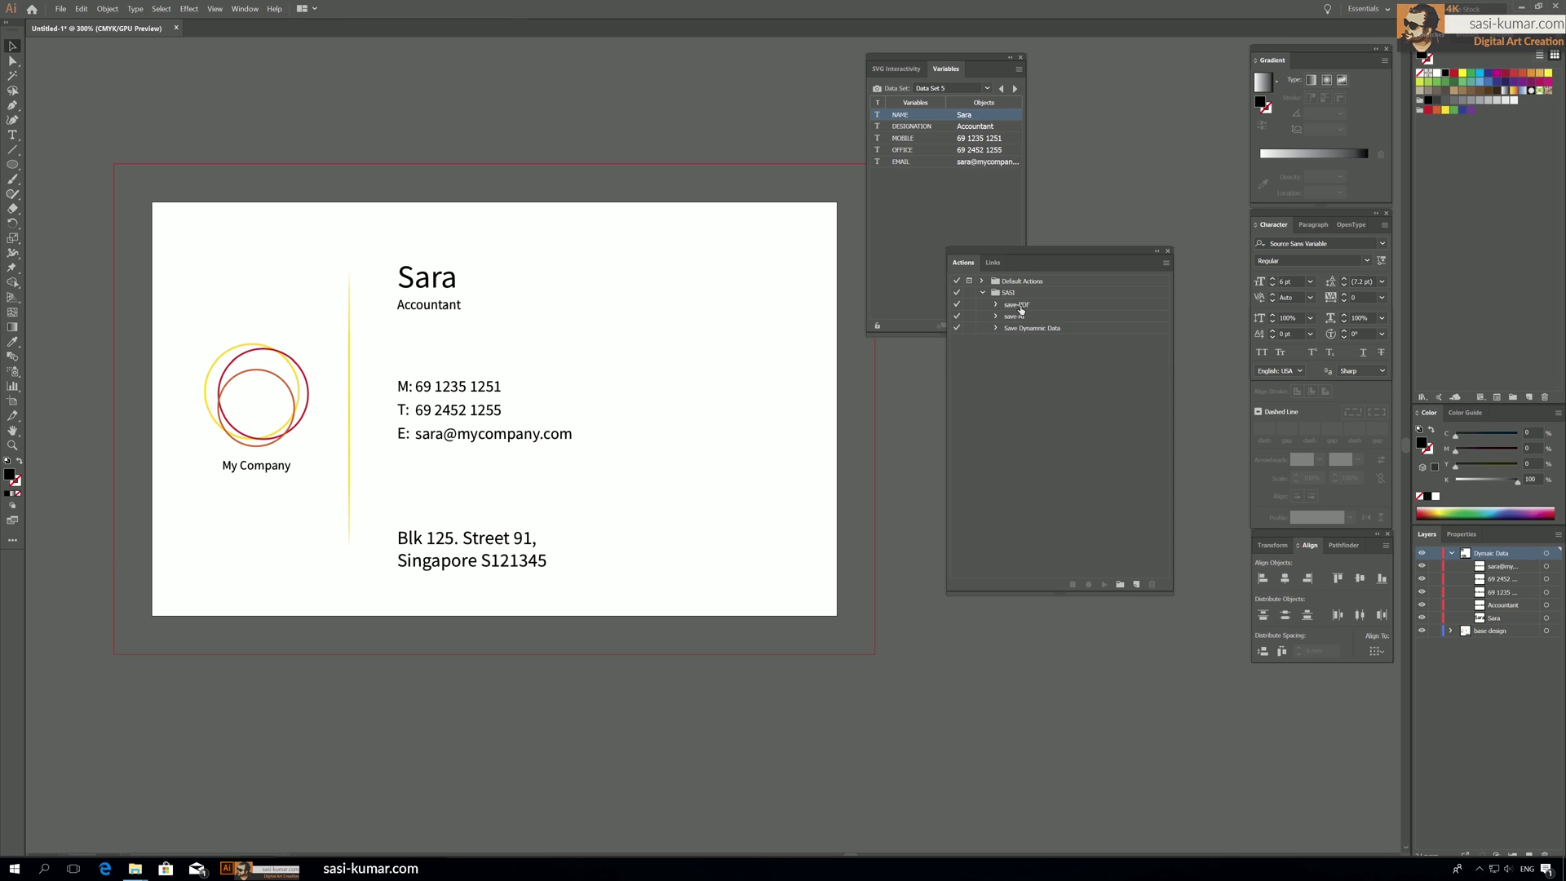
Create an action named Save PDF 02 in the SASI set and start recording it.
left_click(1136, 584)
type("Save")
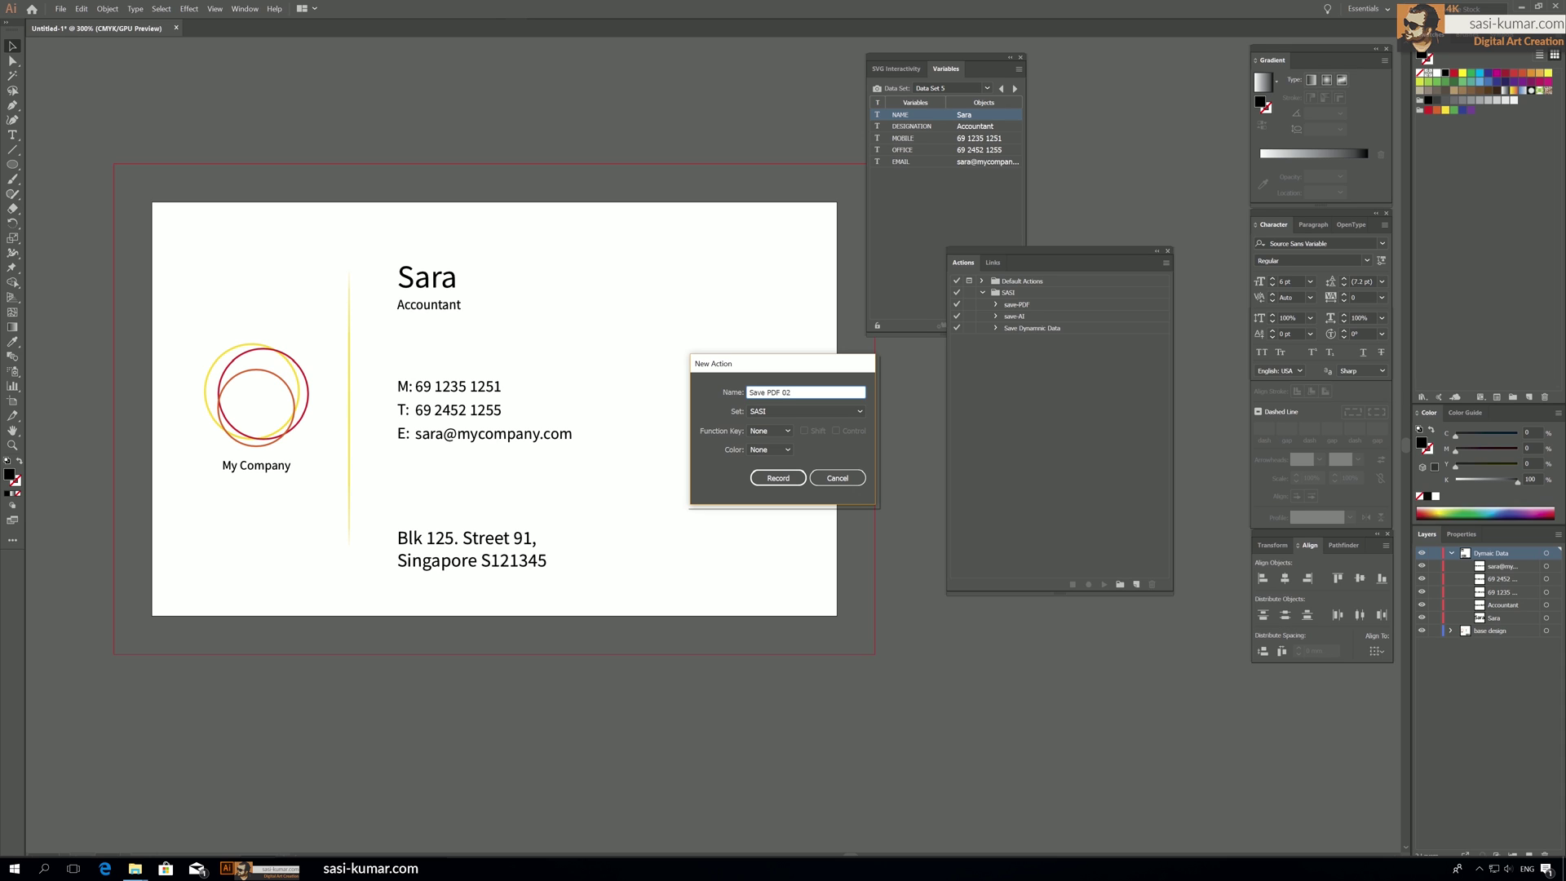
type("PDF 02")
left_click(778, 478)
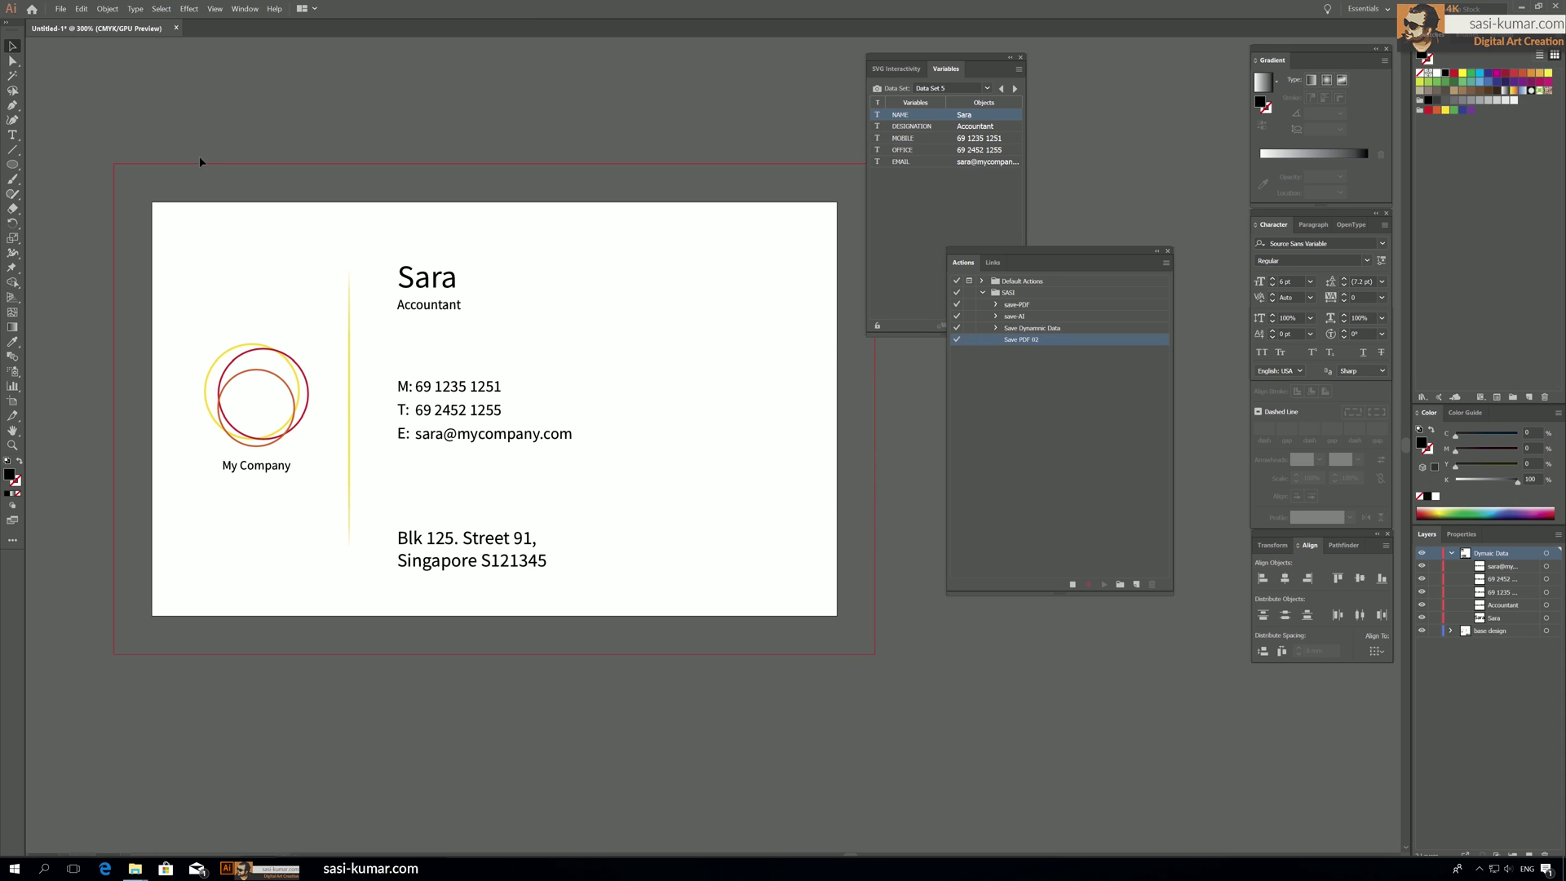
Record opening Biz_card.ai from the All_Biz-Cards folder.
left_click(61, 8)
left_click(77, 46)
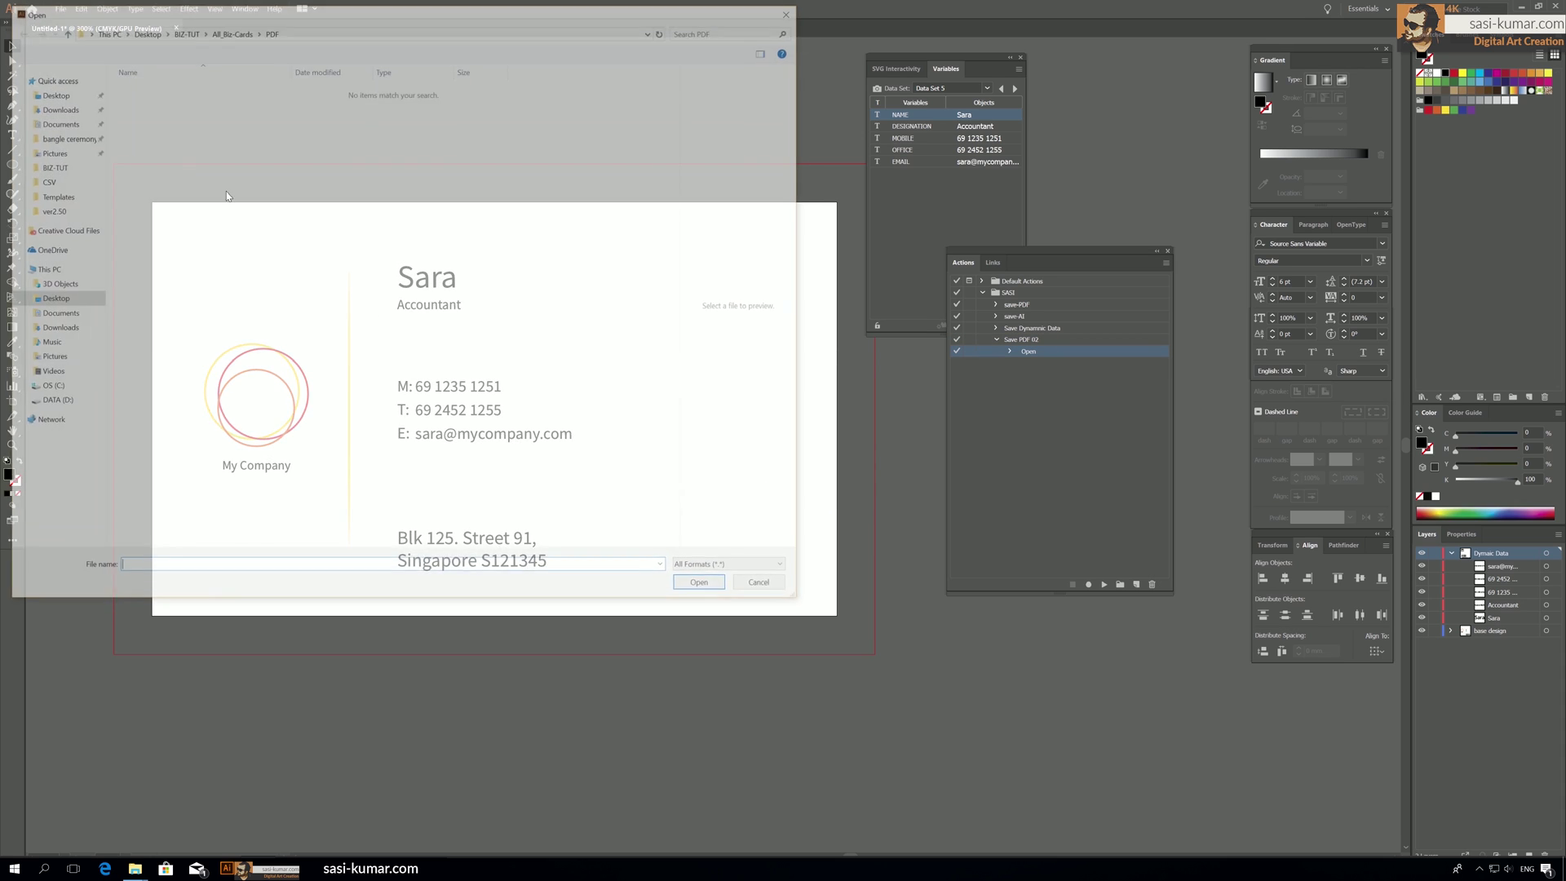
left_click(229, 28)
left_click(142, 101)
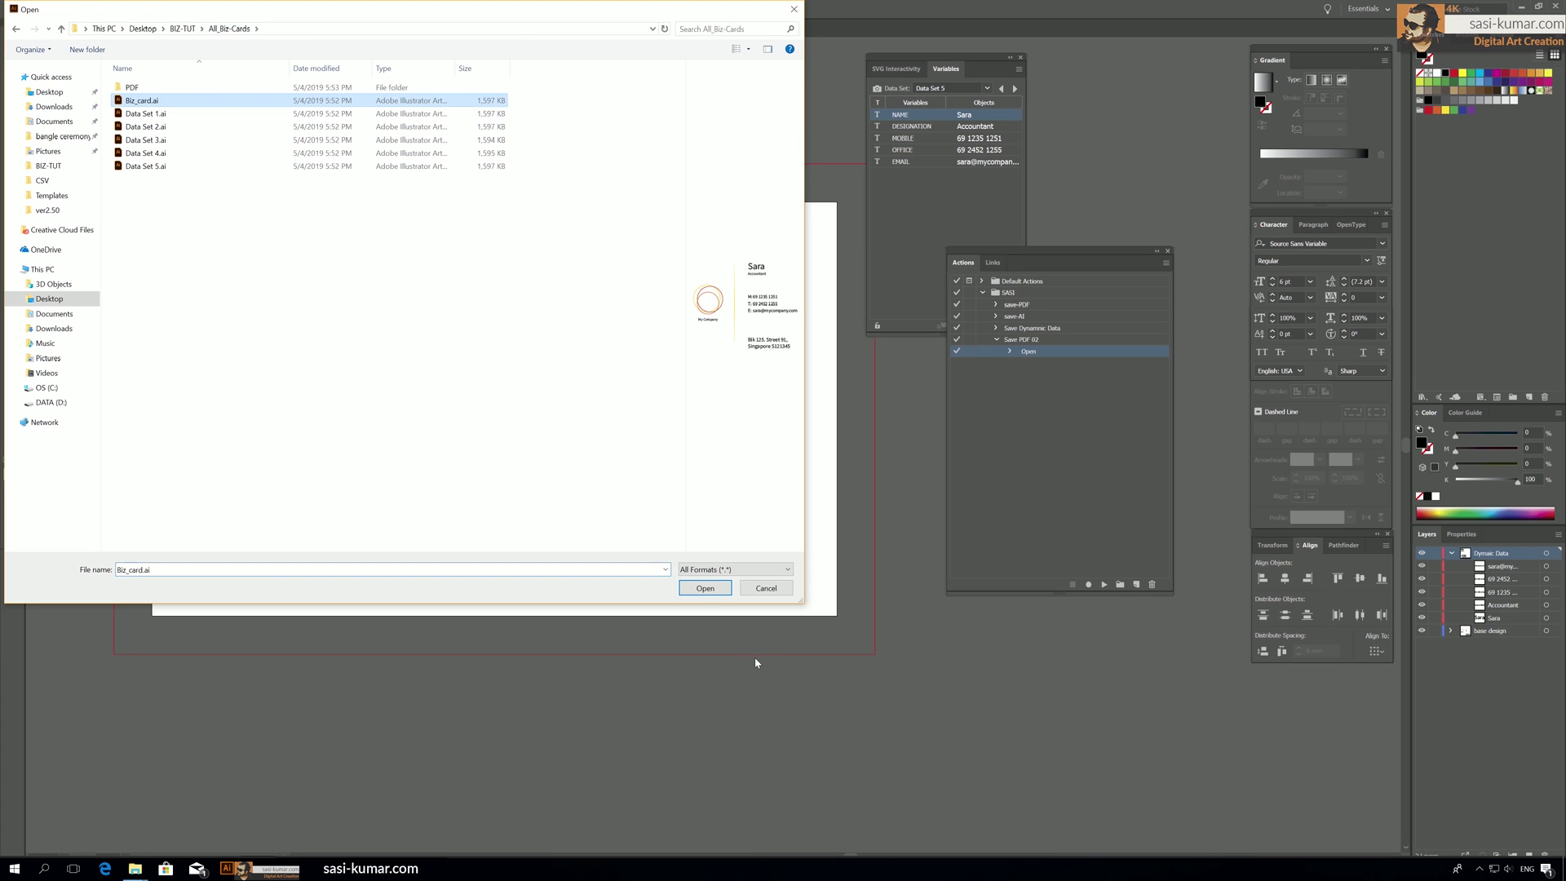
left_click(702, 589)
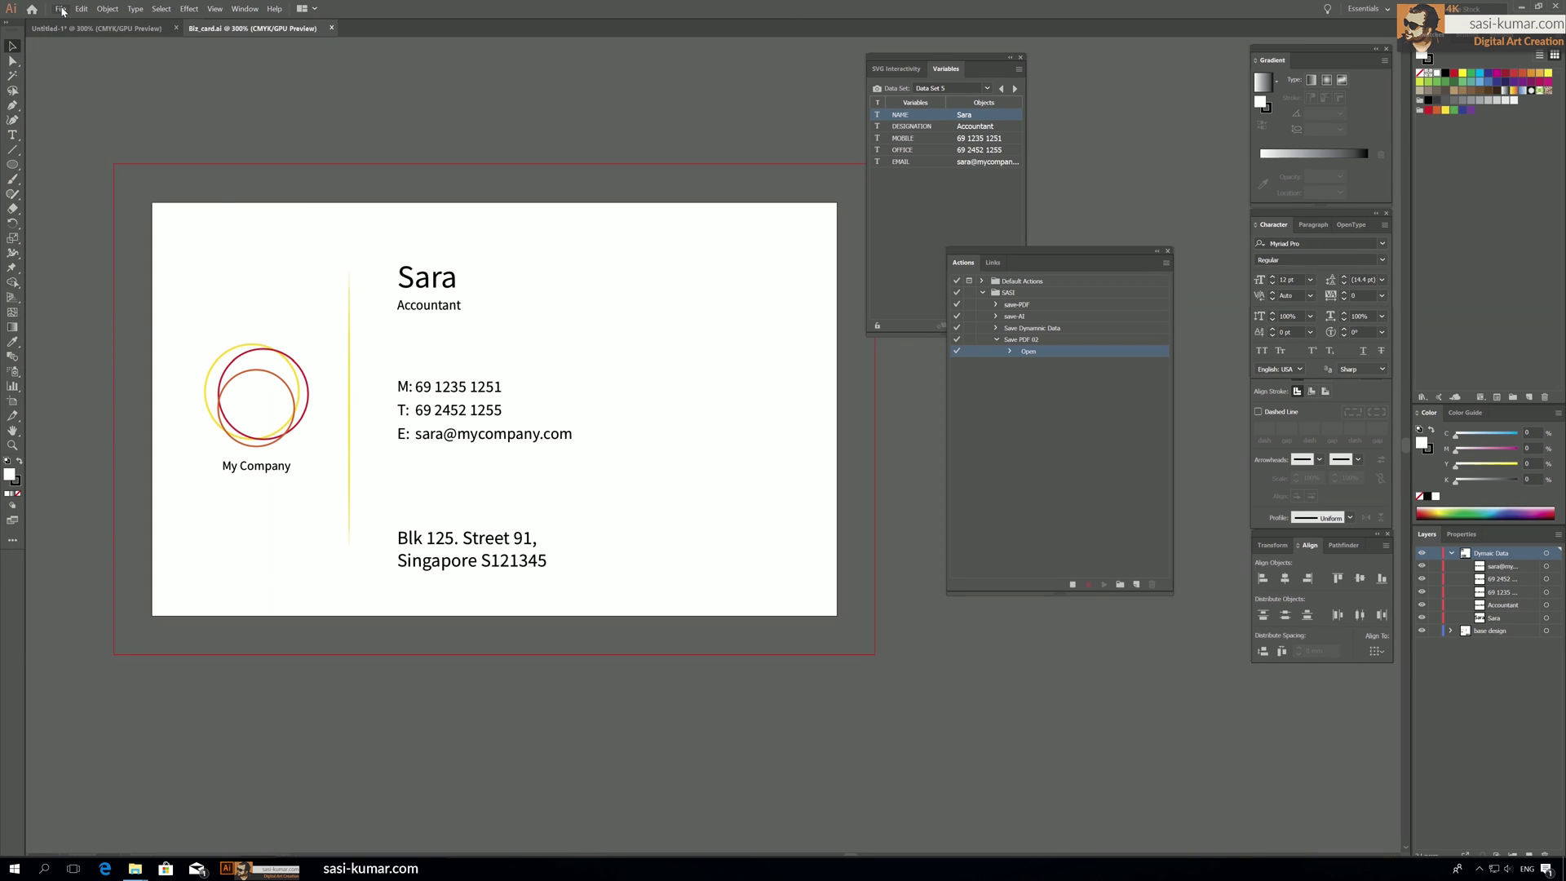
Record saving the card as Biz_card.pdf in Adobe PDF format in the PDF subfolder, using the Illustrator Default preset.
left_click(60, 8)
left_click(82, 114)
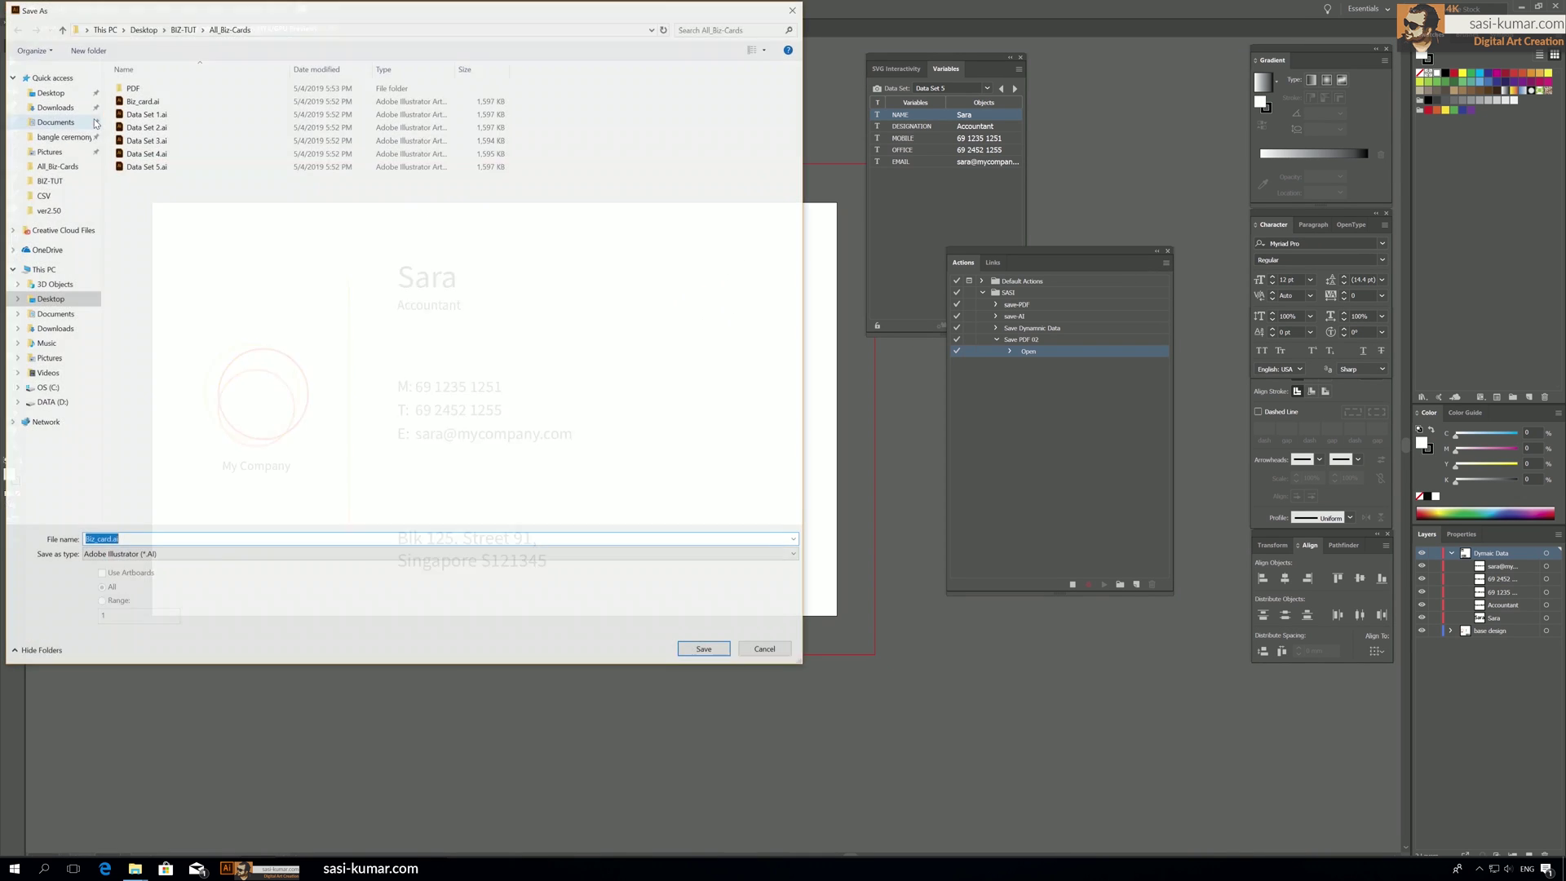
left_click(169, 555)
left_click(163, 576)
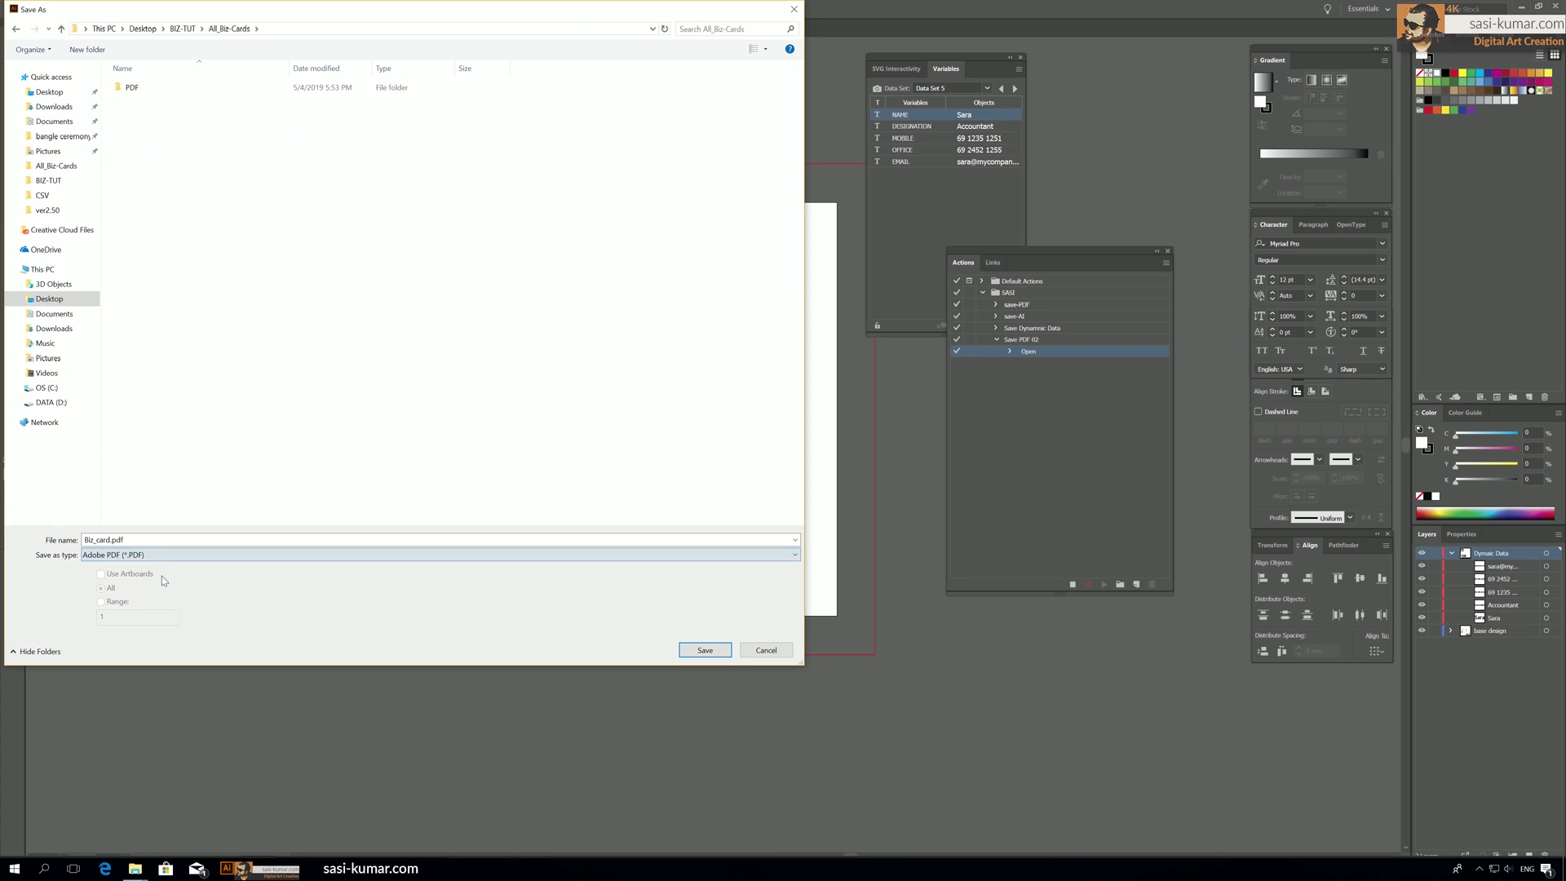
double_click(130, 90)
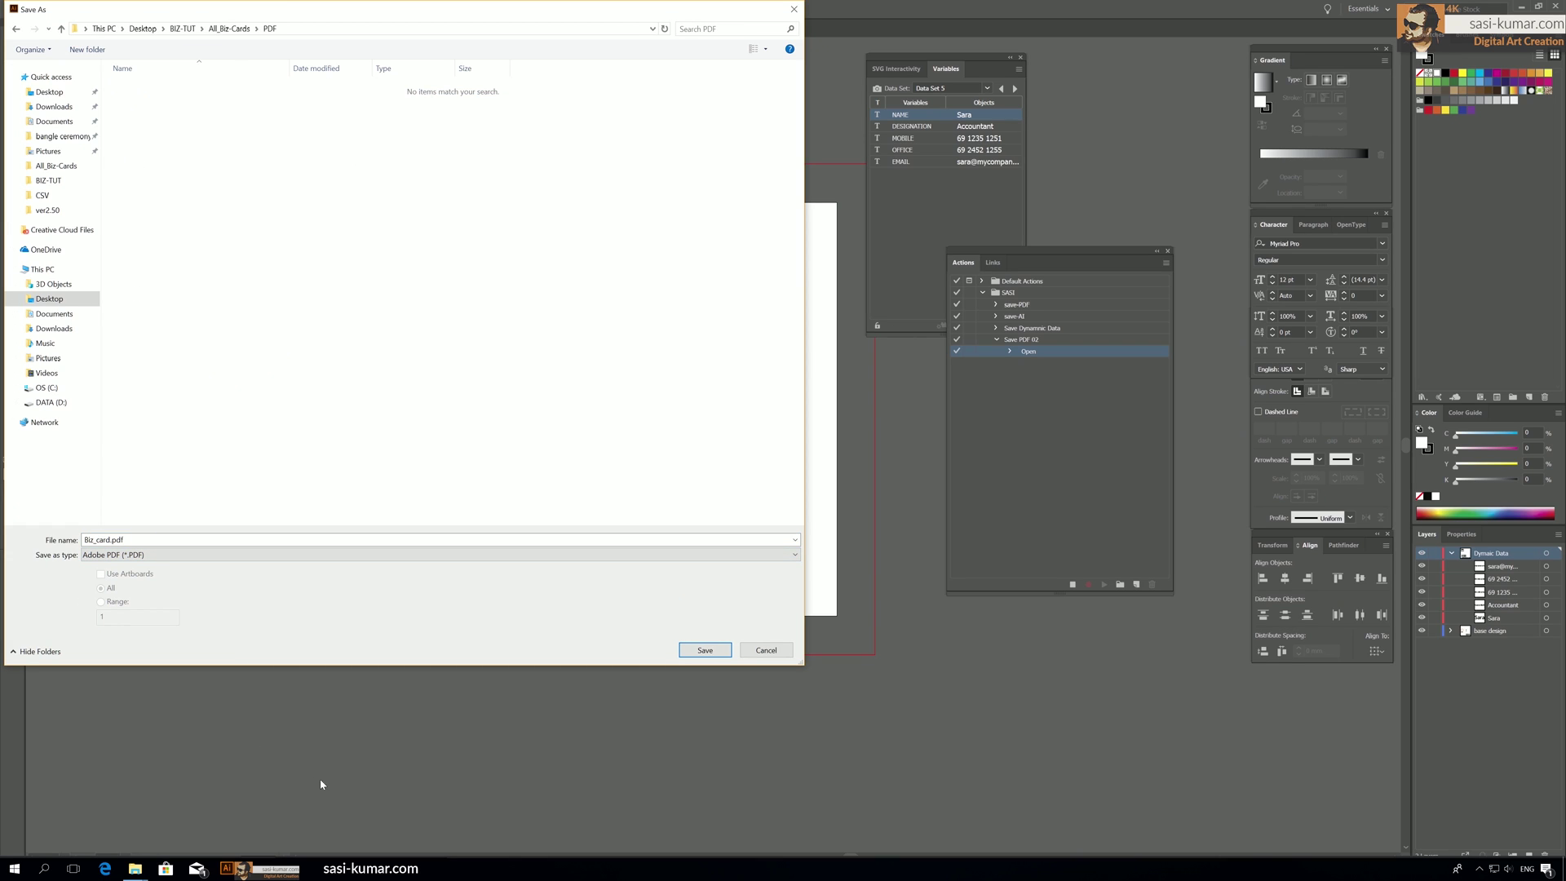
left_click(706, 650)
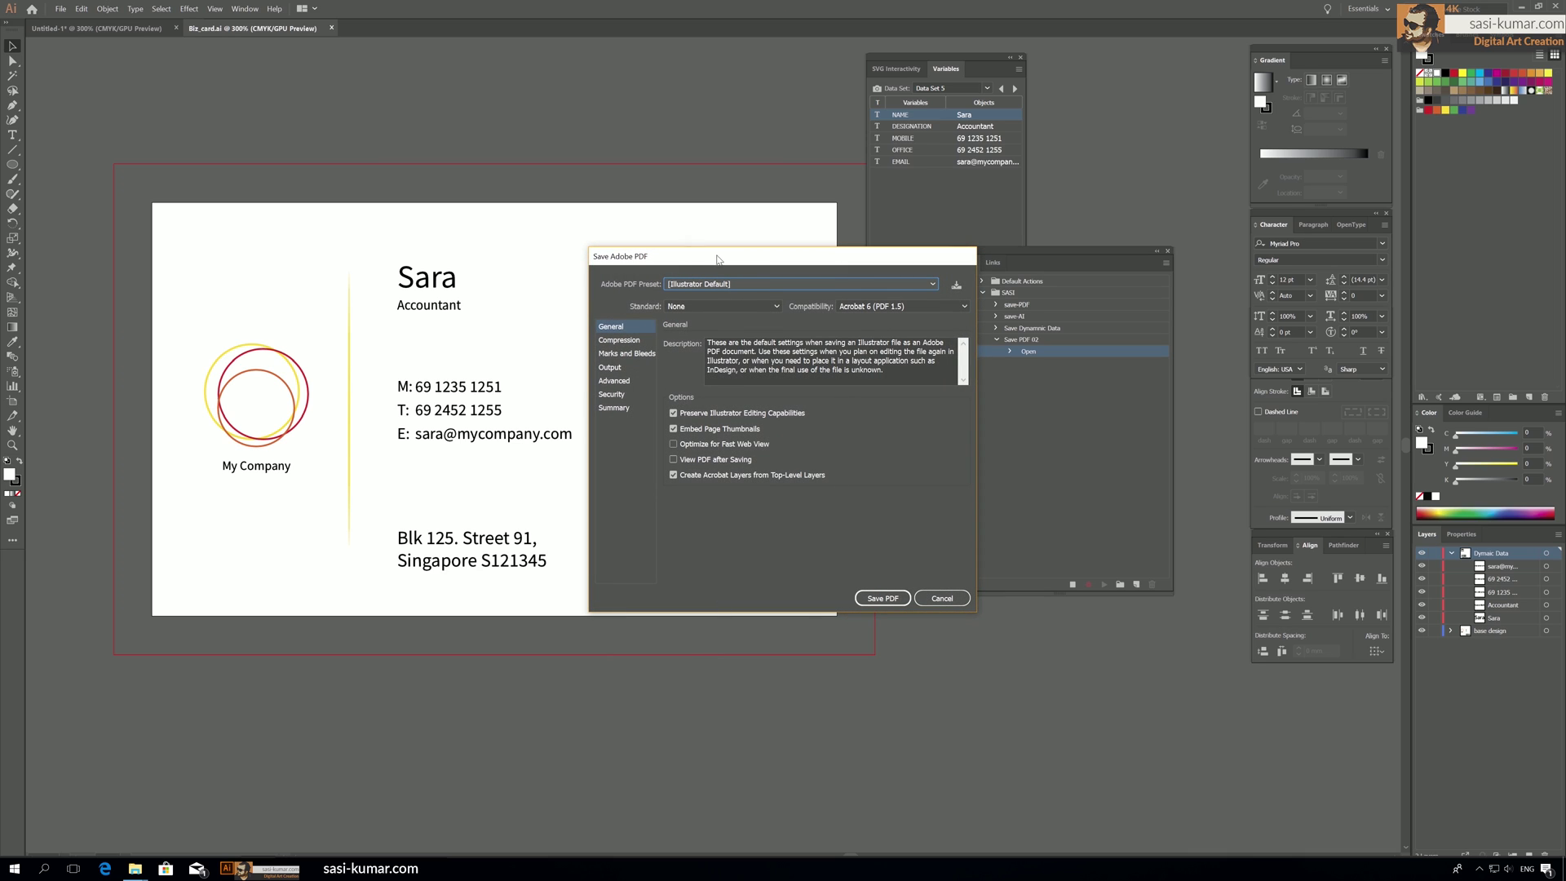
left_click(833, 578)
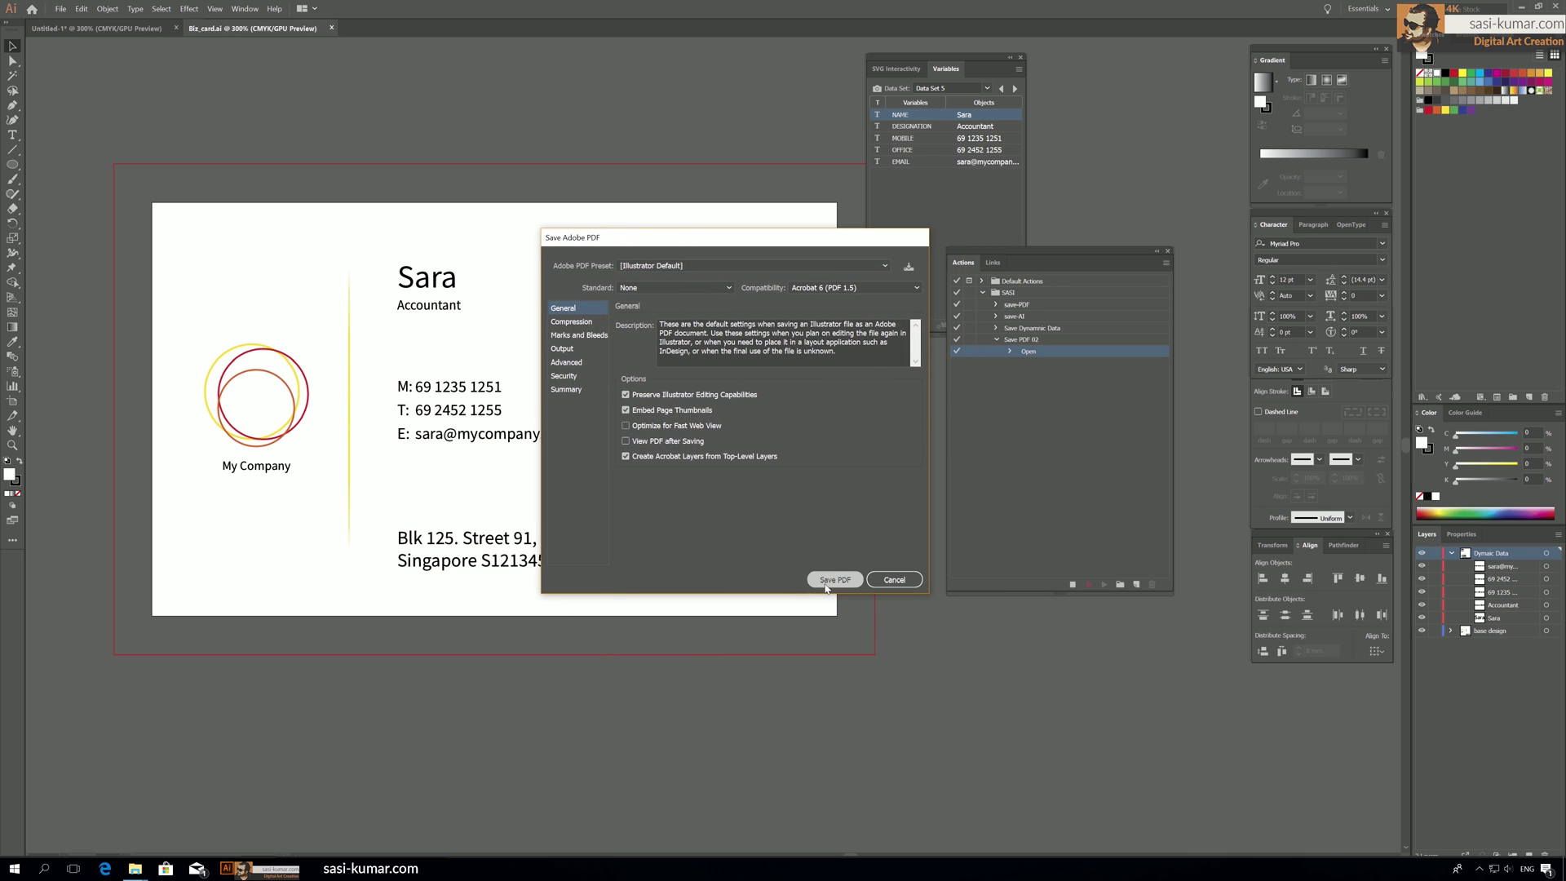
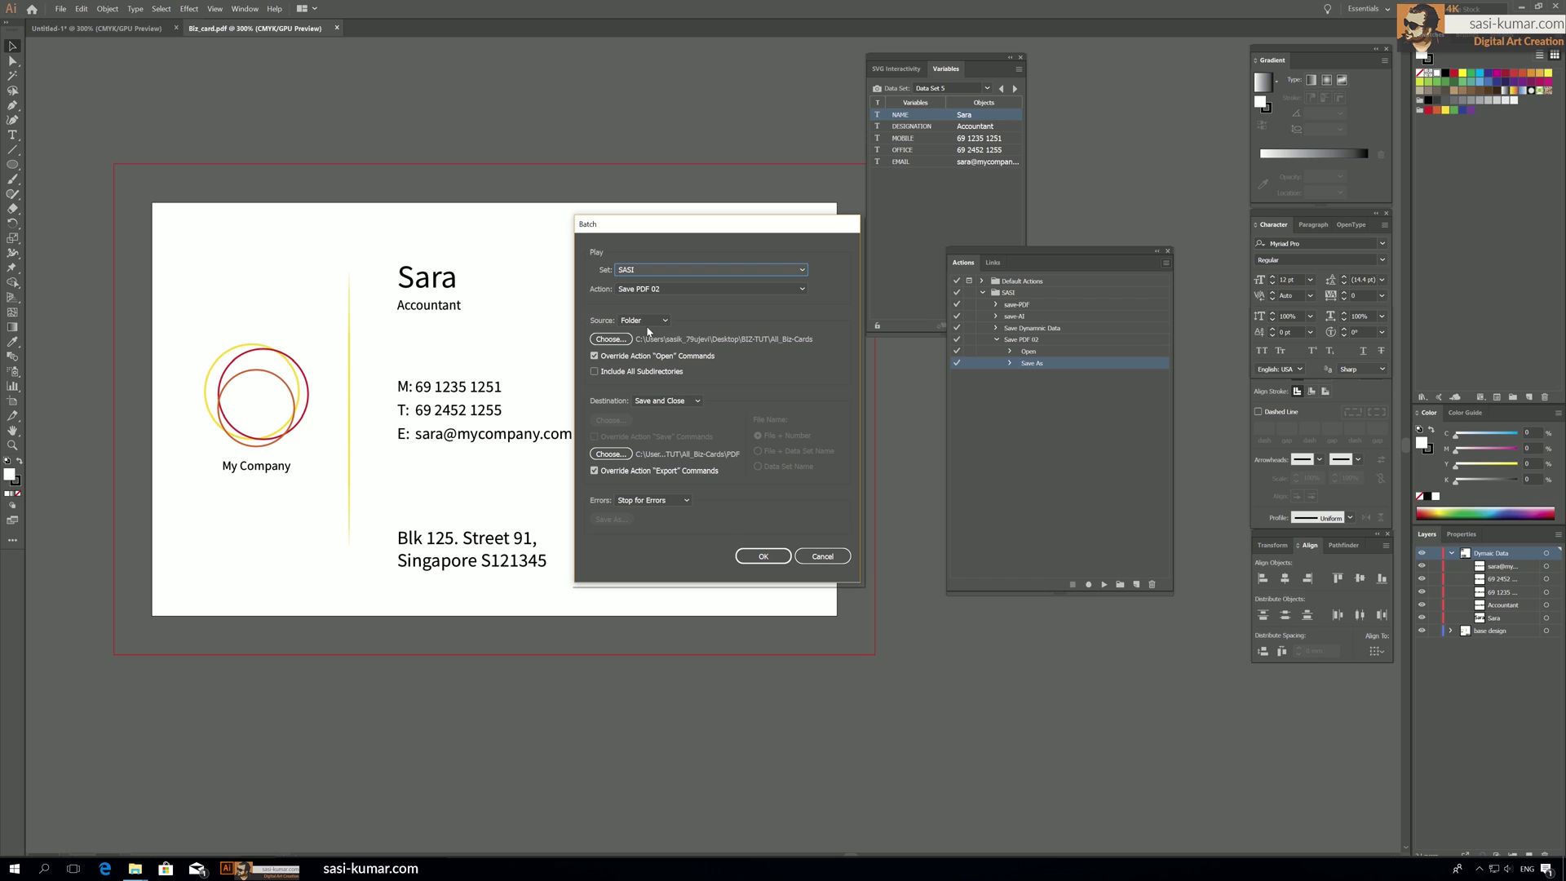
Choose All_Biz-Cards as the batch source folder and its PDF subfolder as the export folder, and run the Save PDF 02 batch.
left_click(611, 338)
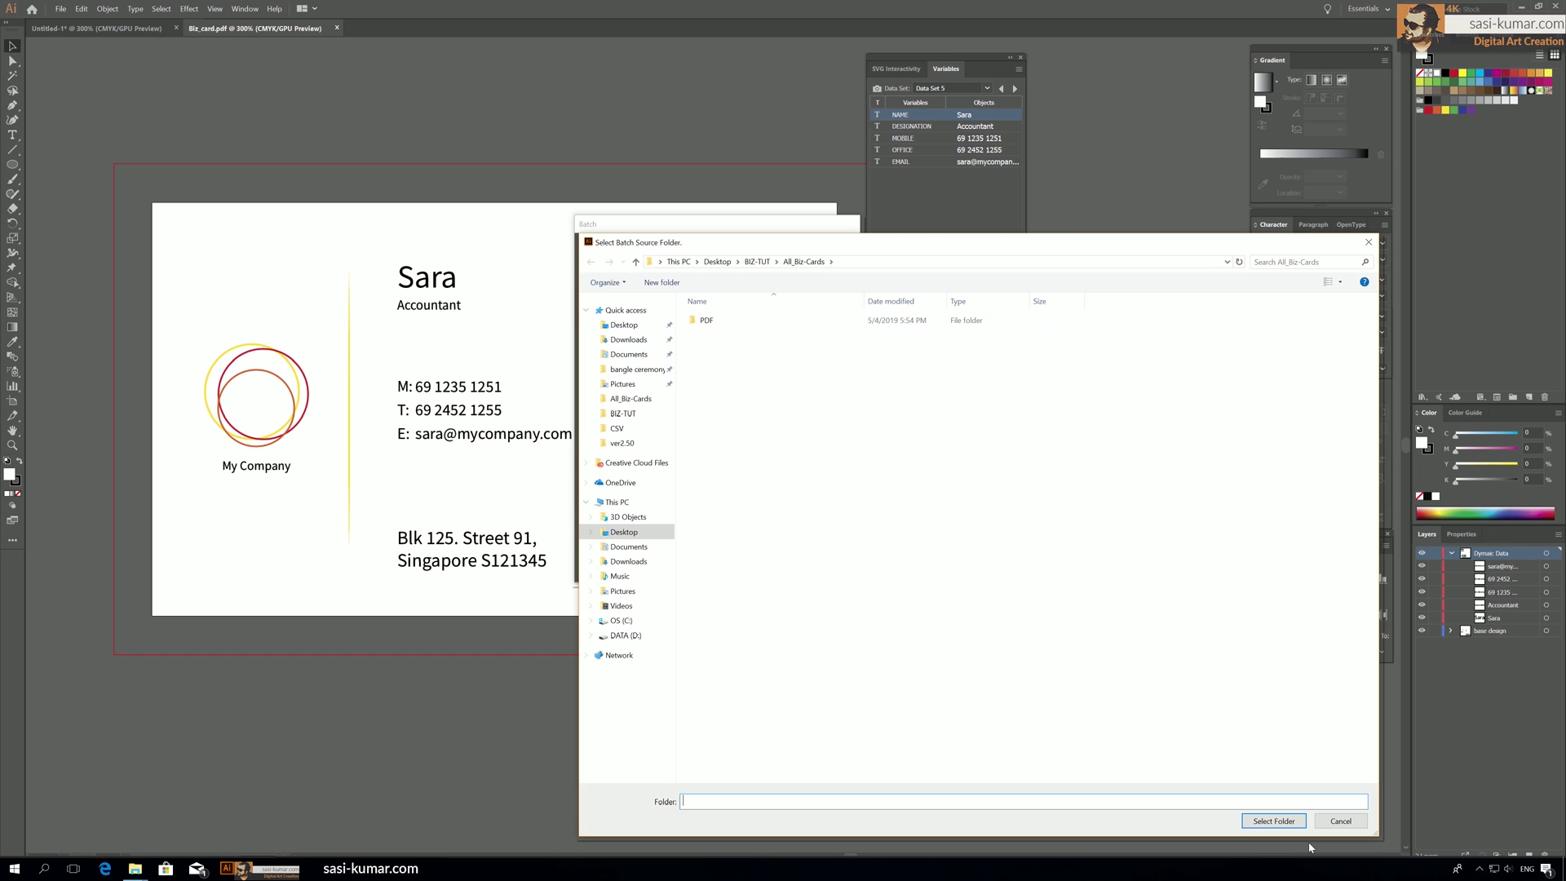
left_click(1285, 820)
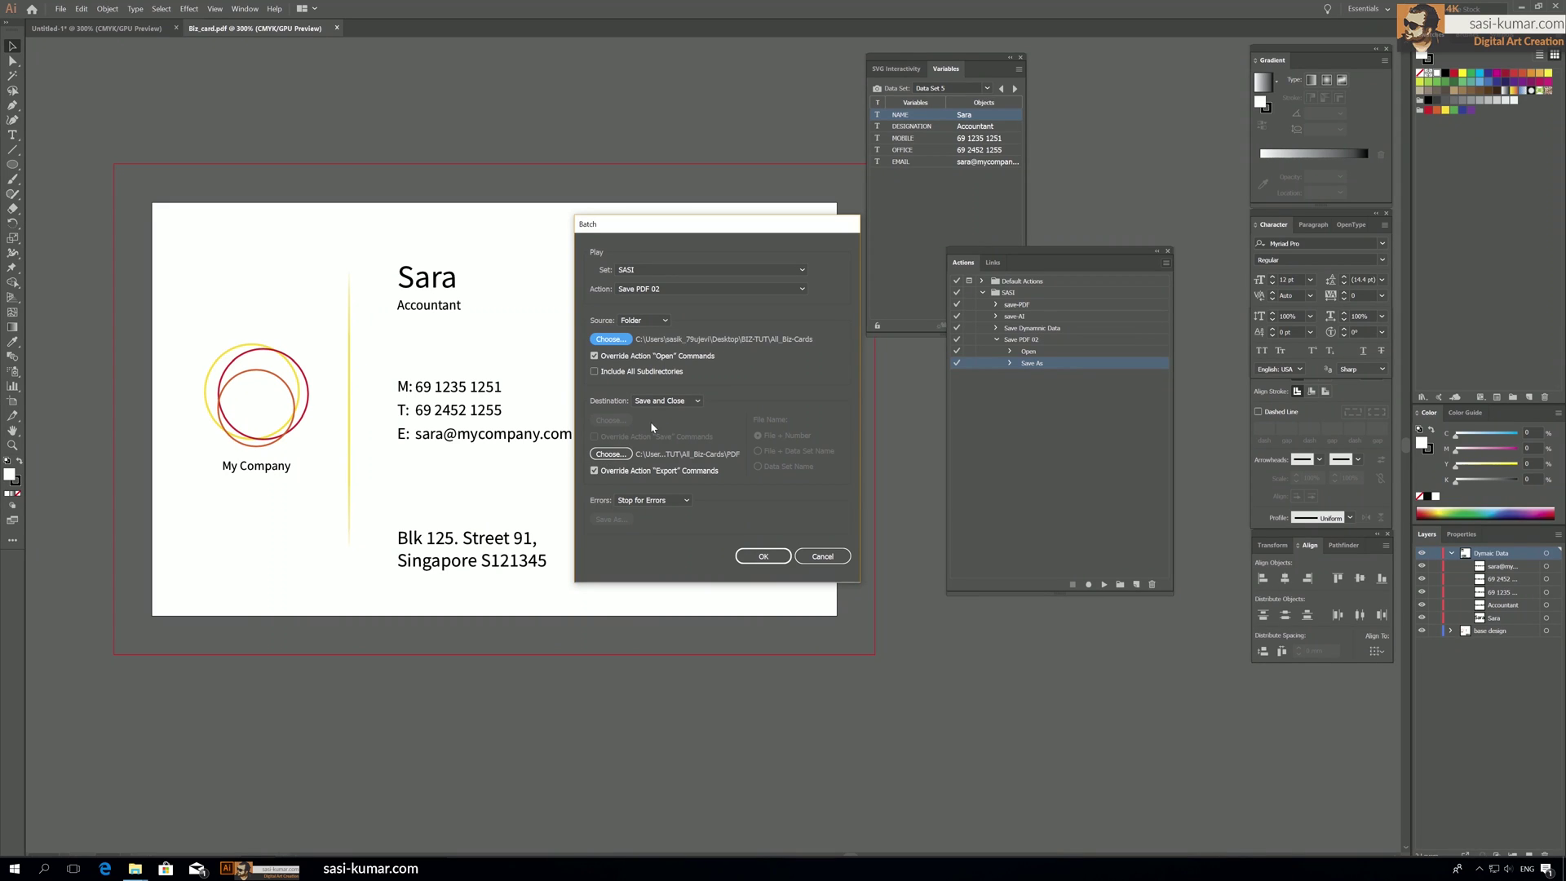
left_click(612, 455)
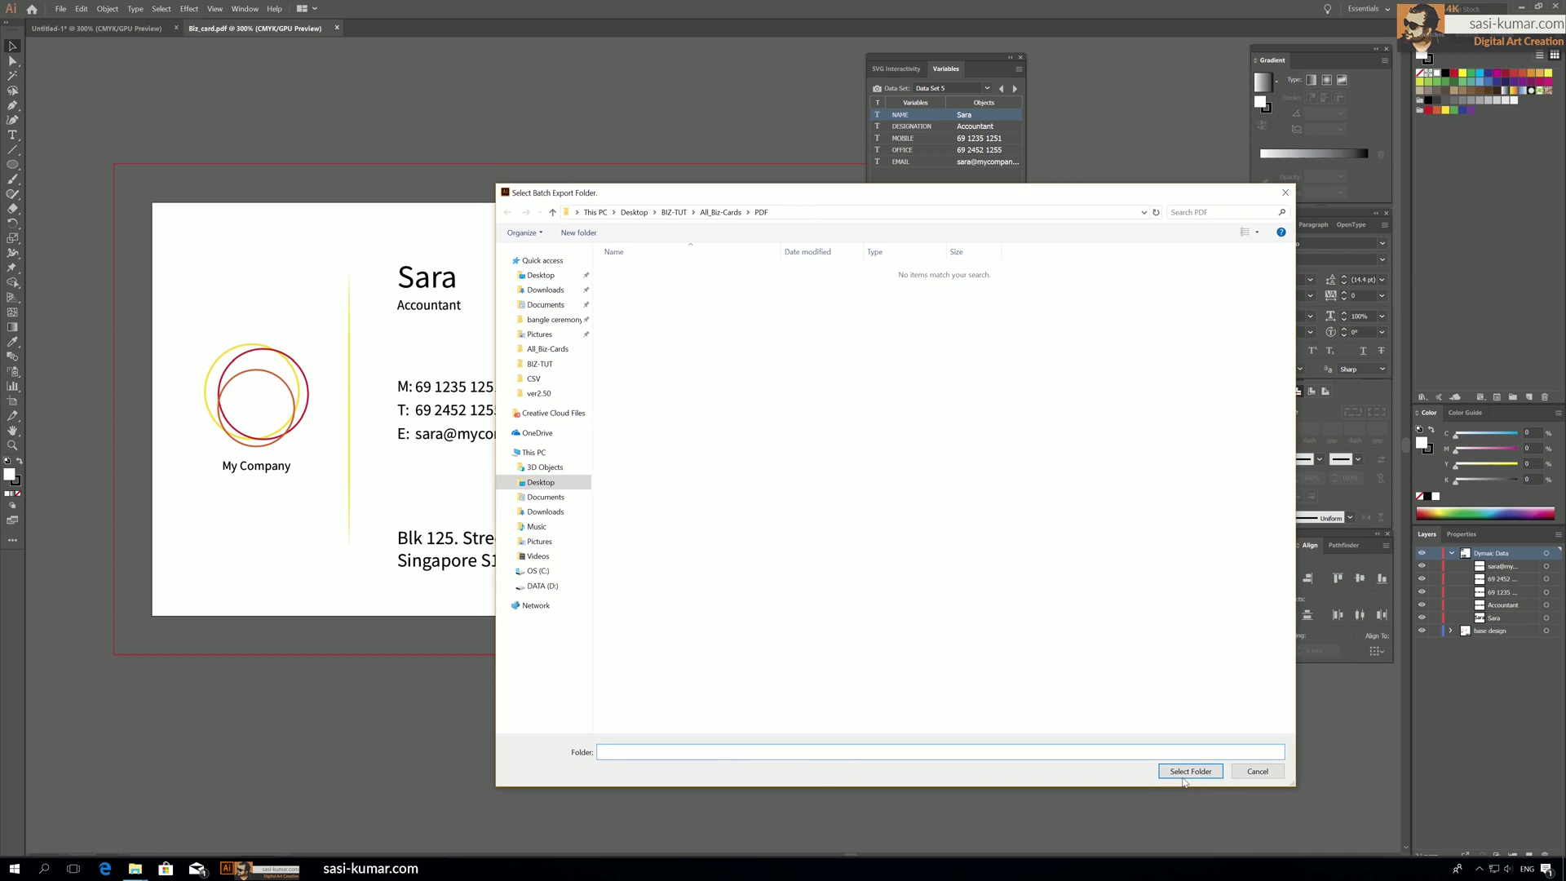
left_click(1187, 779)
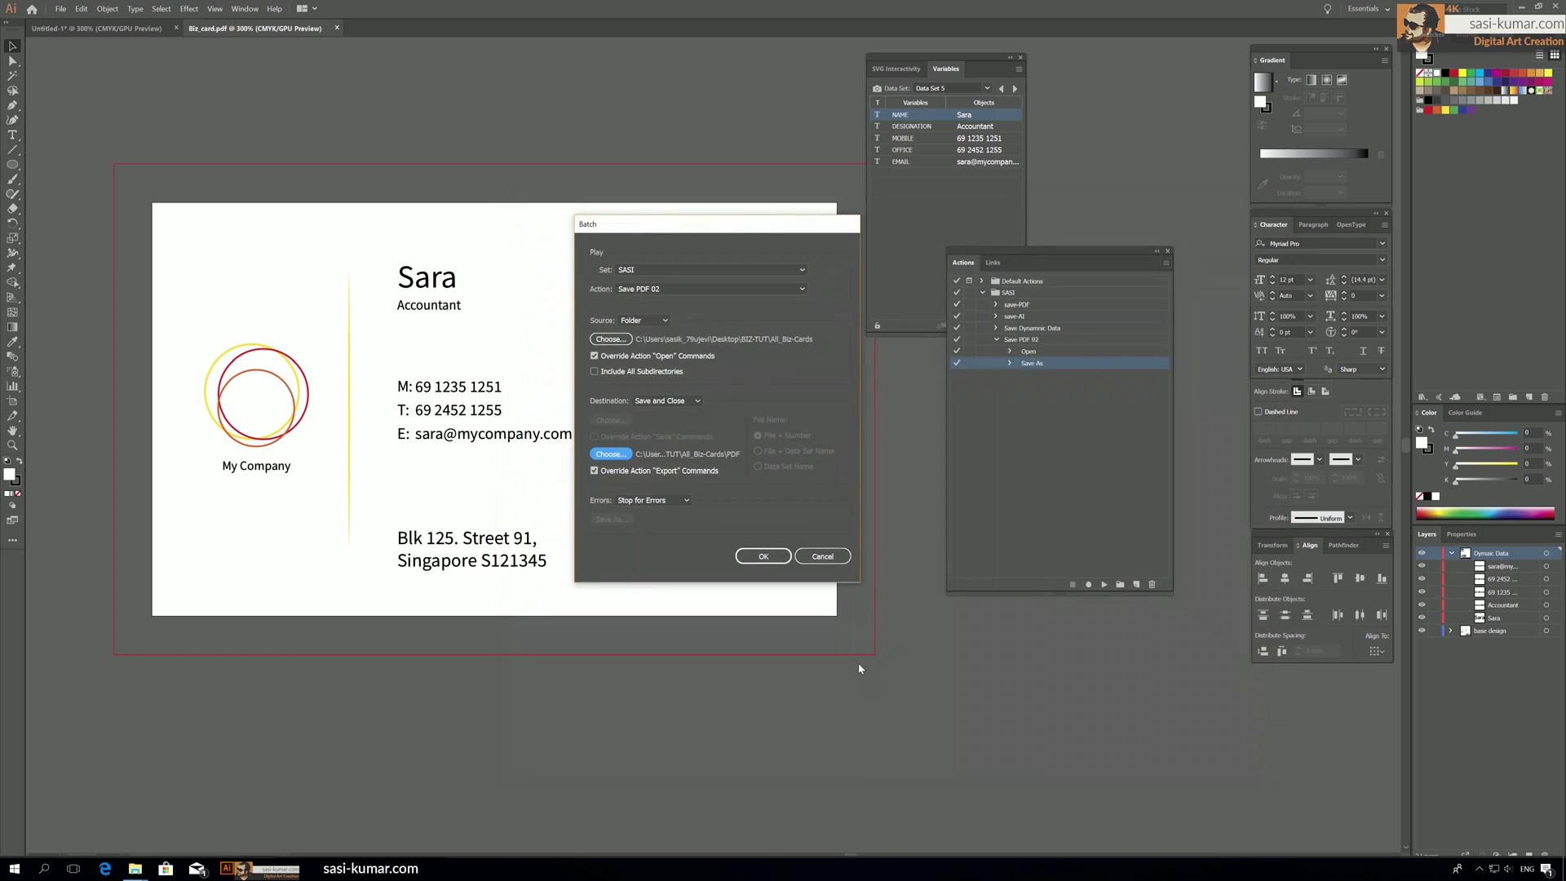
left_click(766, 557)
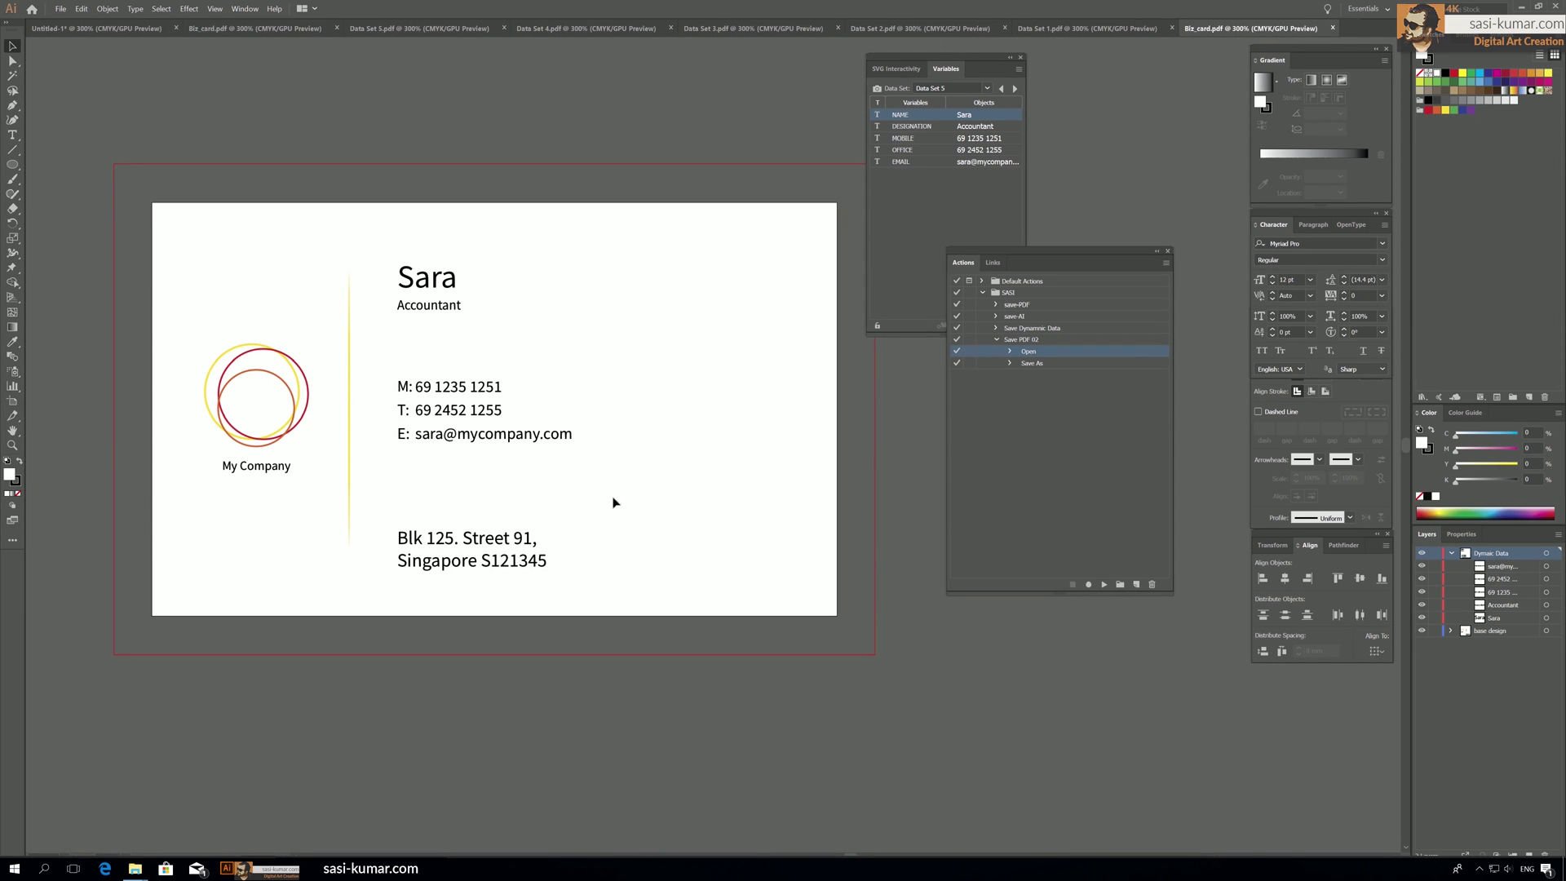
Review the batch-made PDFs, opening Data Set 1.pdf from the PDF folder for checking, and close the viewer and File Explorer.
left_click(445, 31)
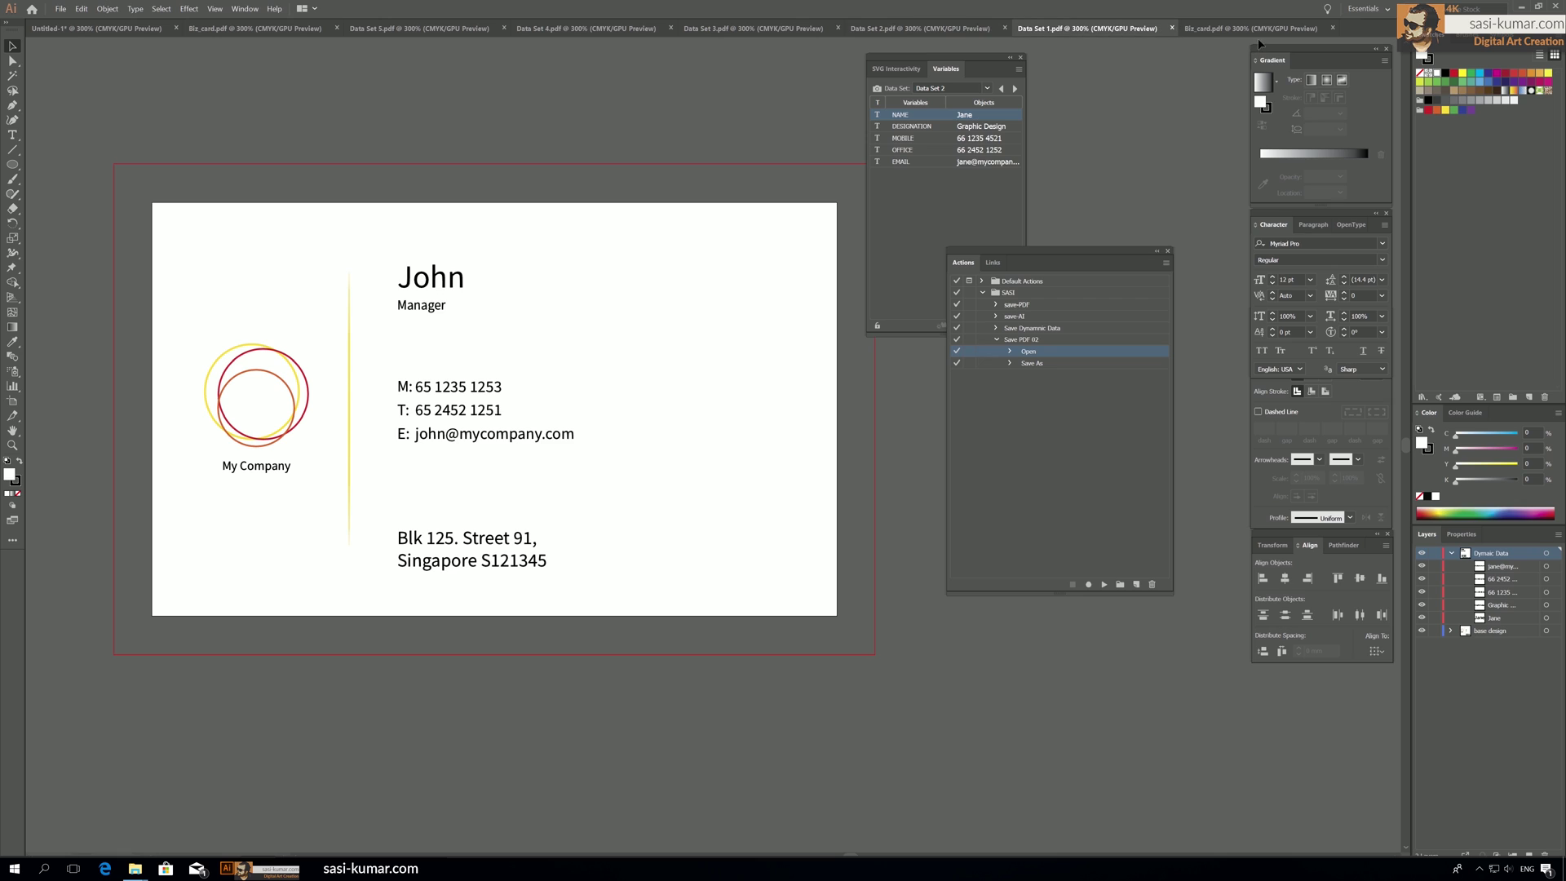
key("alt+Tab")
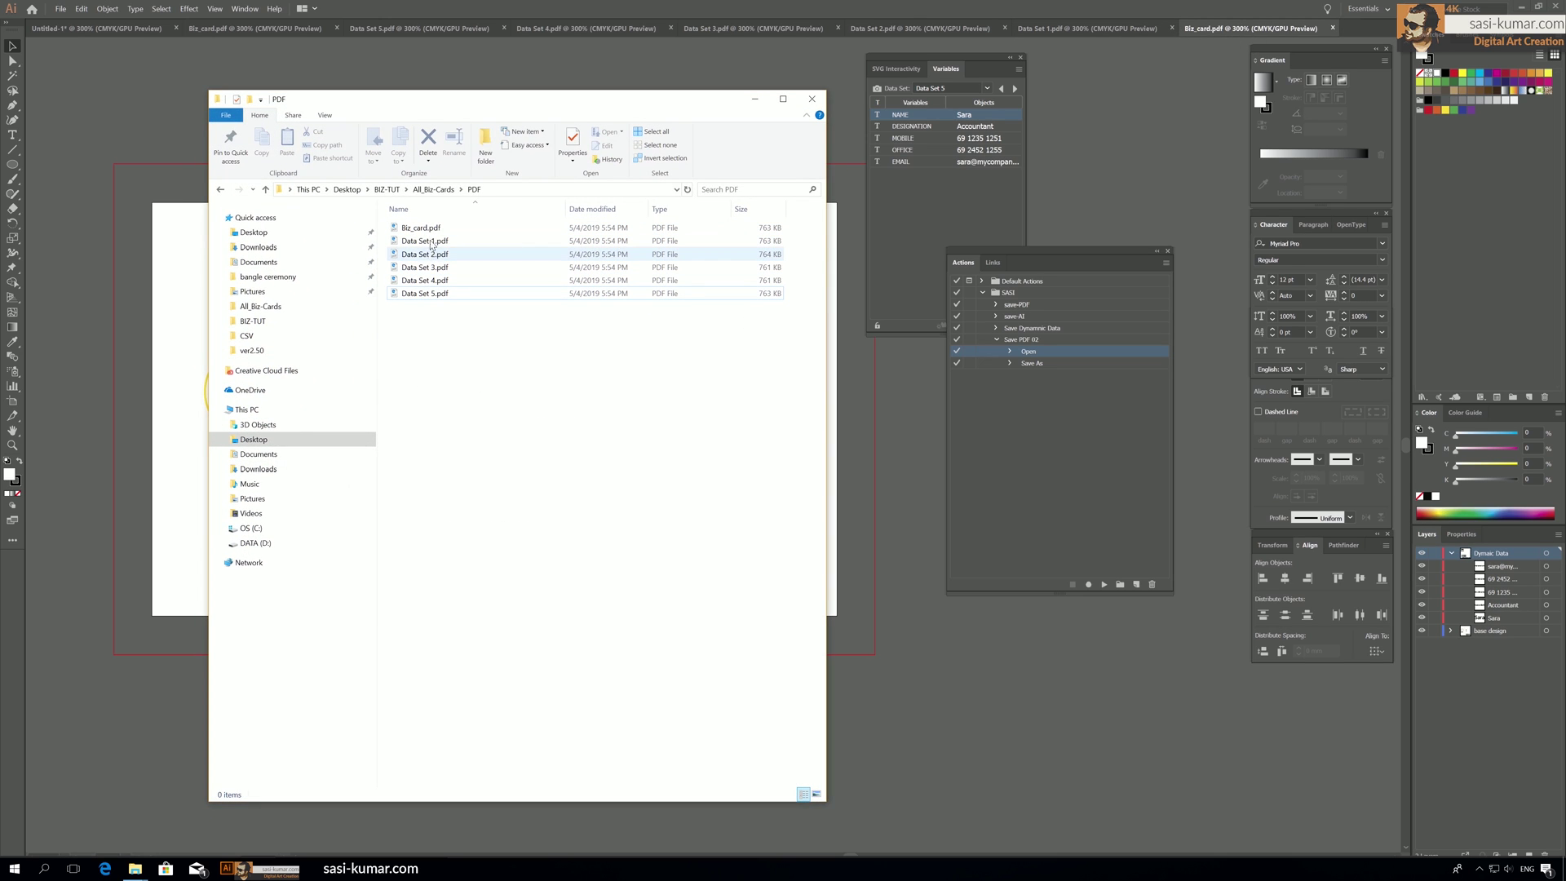
left_click(434, 189)
double_click(419, 229)
double_click(421, 242)
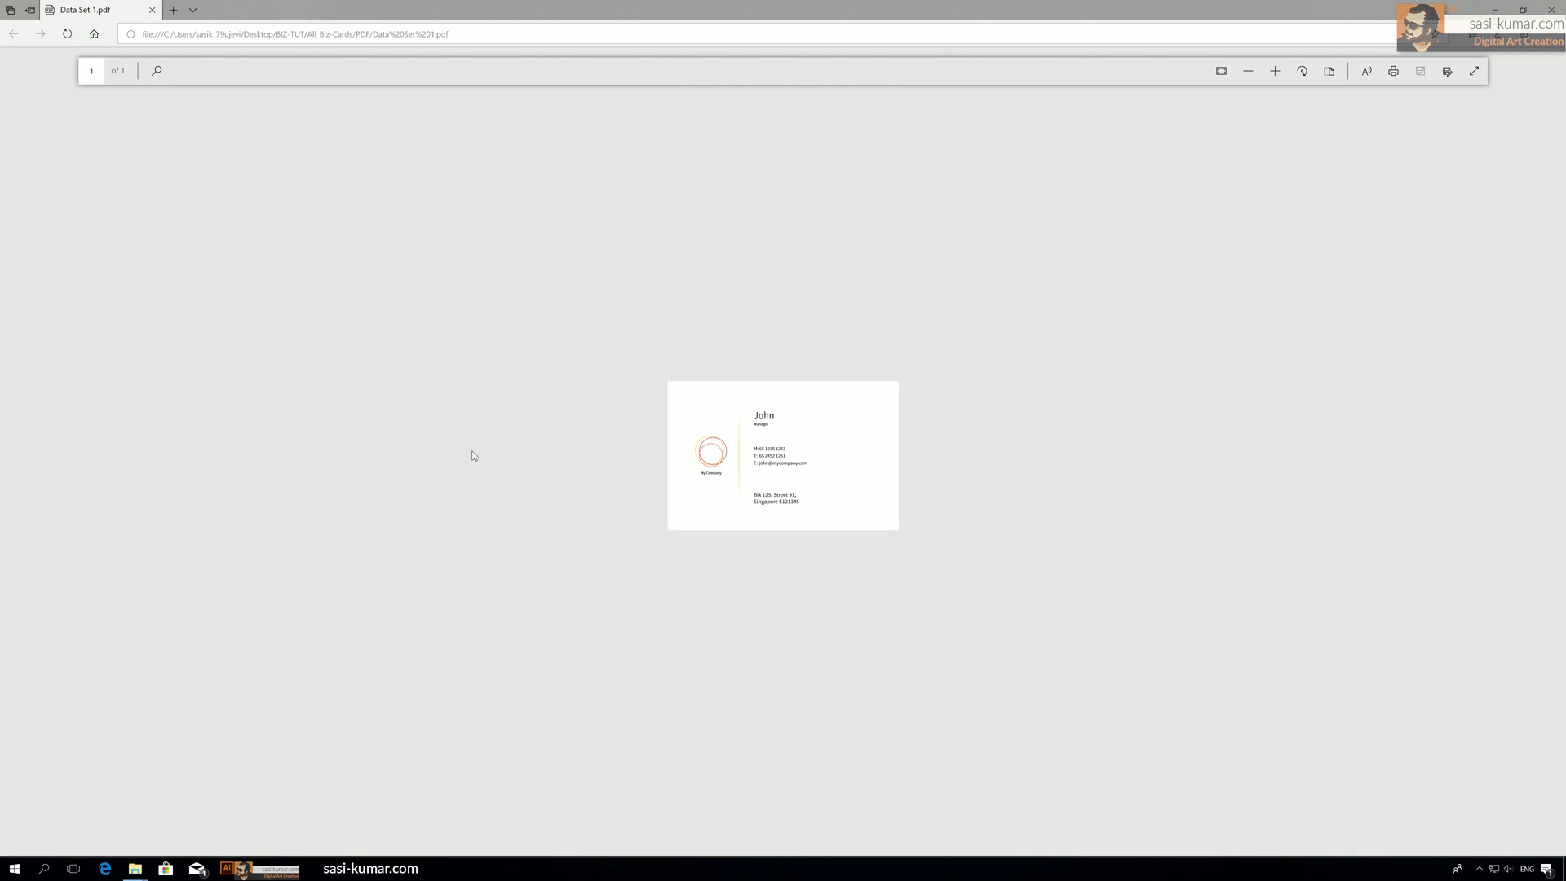
left_click(1551, 10)
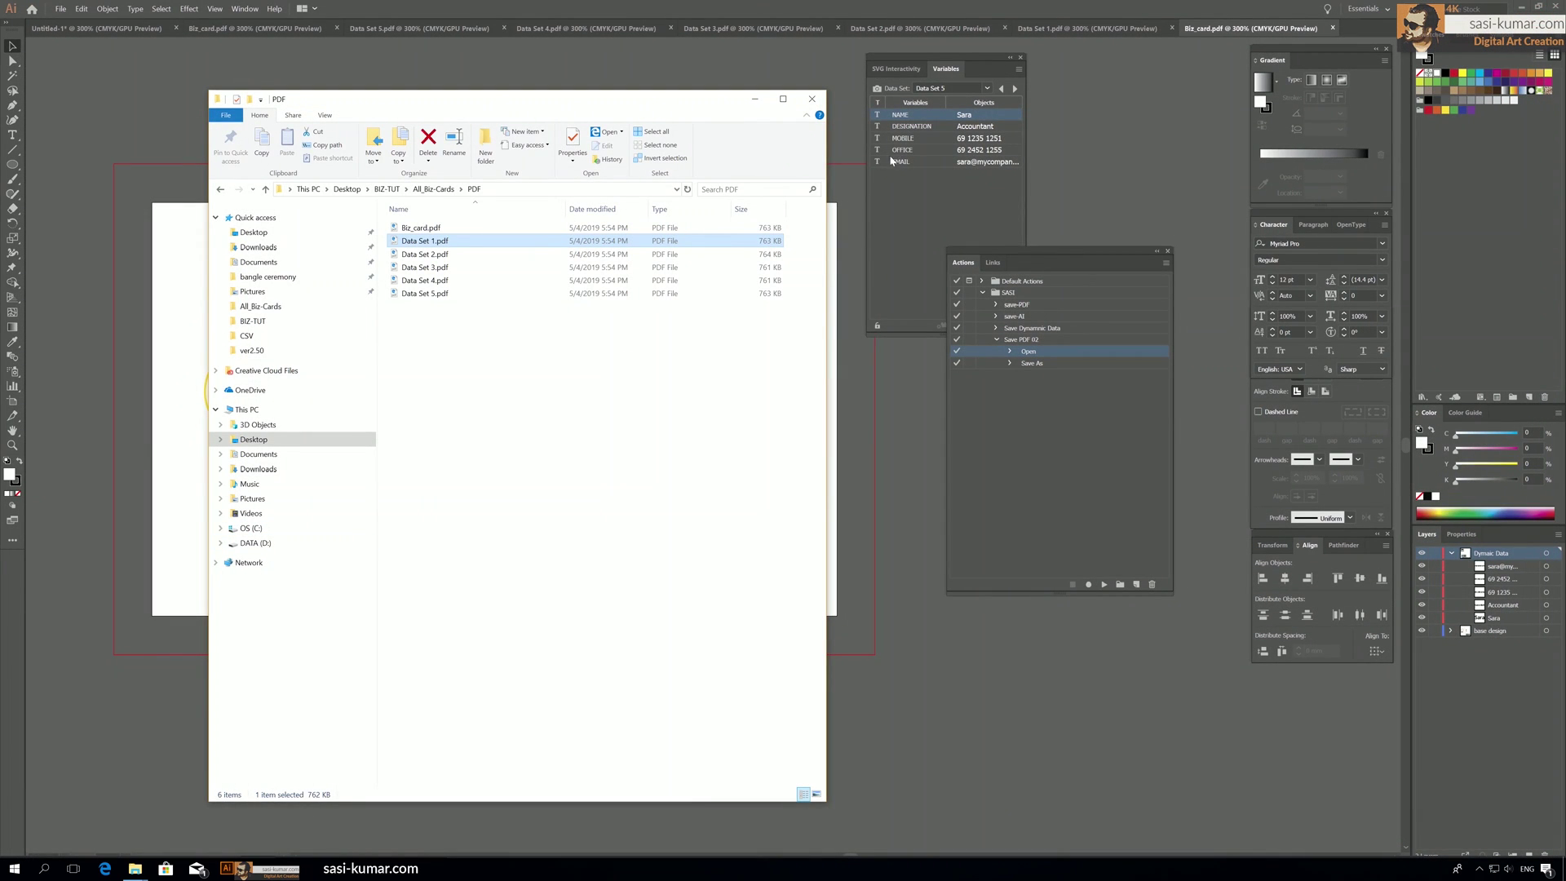
left_click(811, 98)
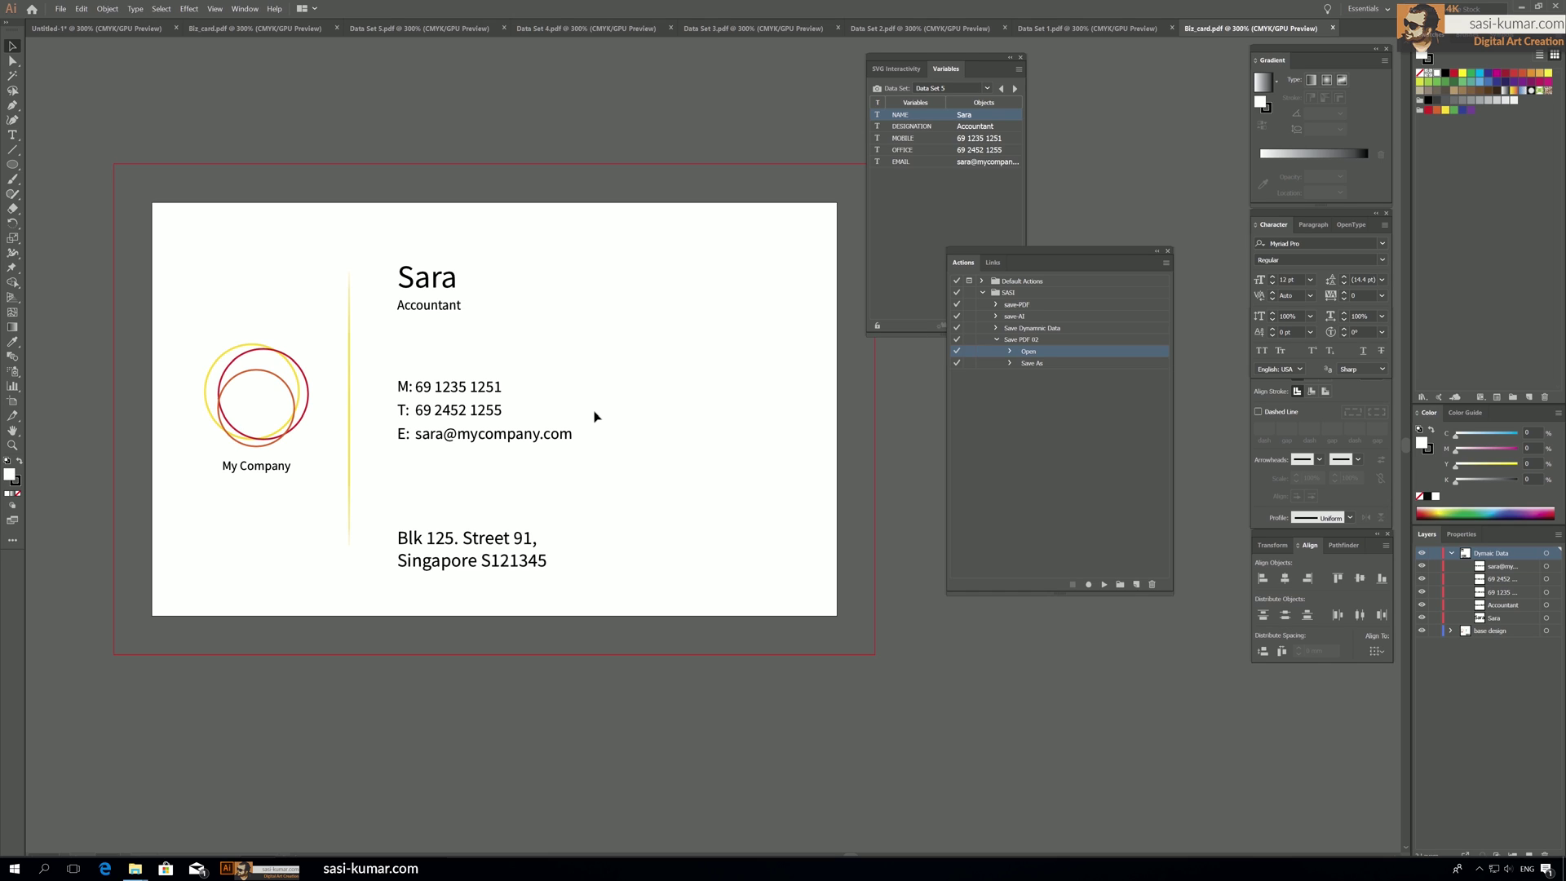
Close all the PDF documents left open by the batch, keeping only the Untitled-1 card open.
left_click(322, 29)
left_click(336, 27)
left_click(341, 29)
left_click(341, 29)
left_click(341, 28)
left_click(341, 27)
left_click(340, 28)
left_click(340, 27)
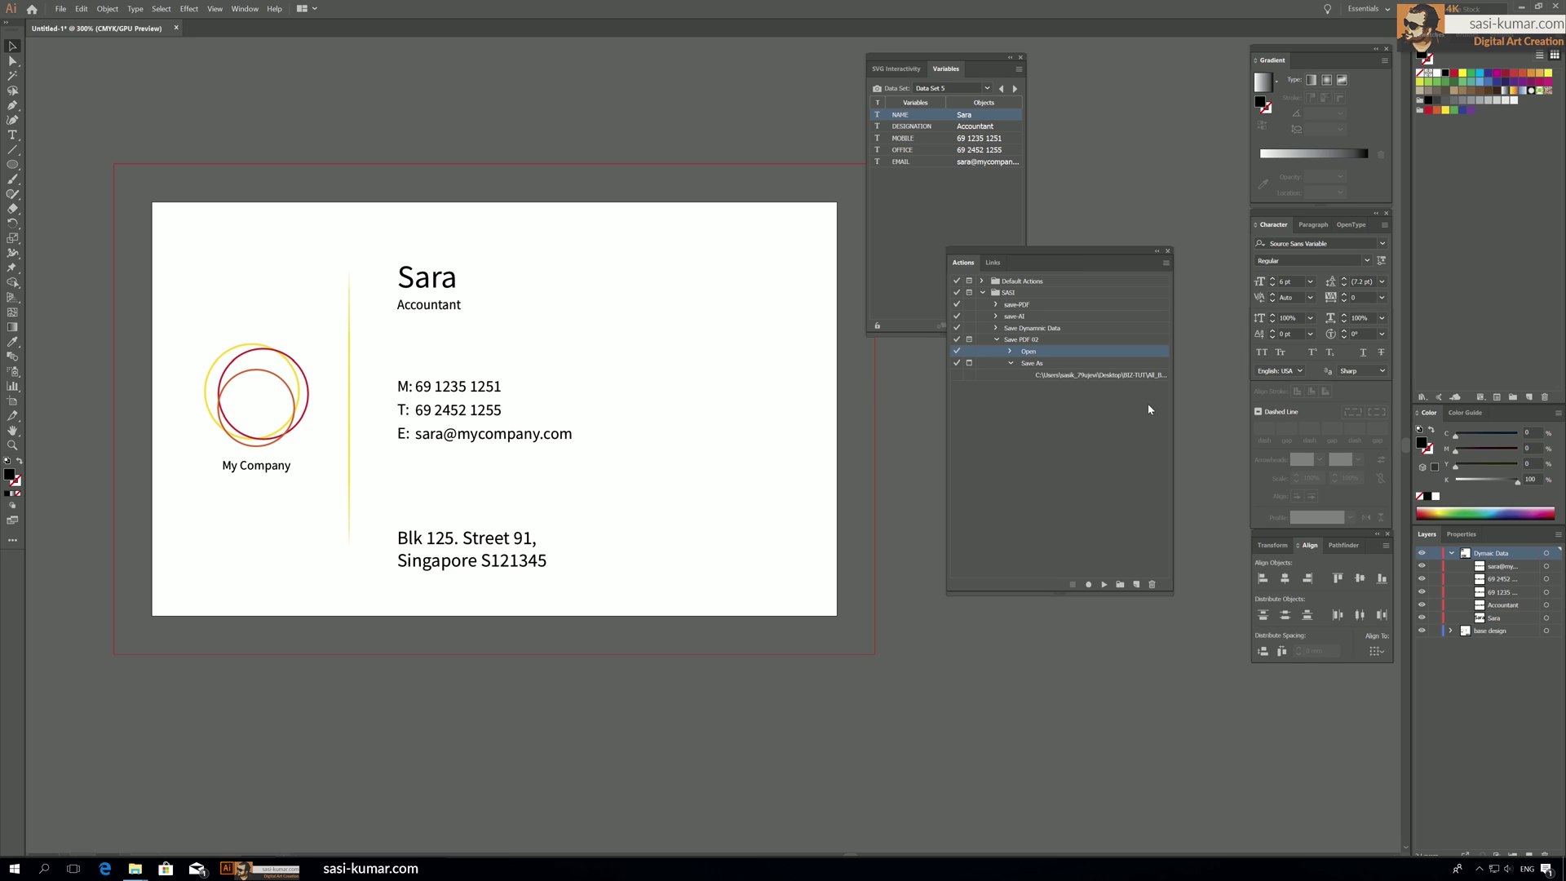
Select the recorded Save As path in the Save PDF 02 action and open Data Set 1.pdf from the PDF folder.
left_click(1061, 375)
left_click(61, 9)
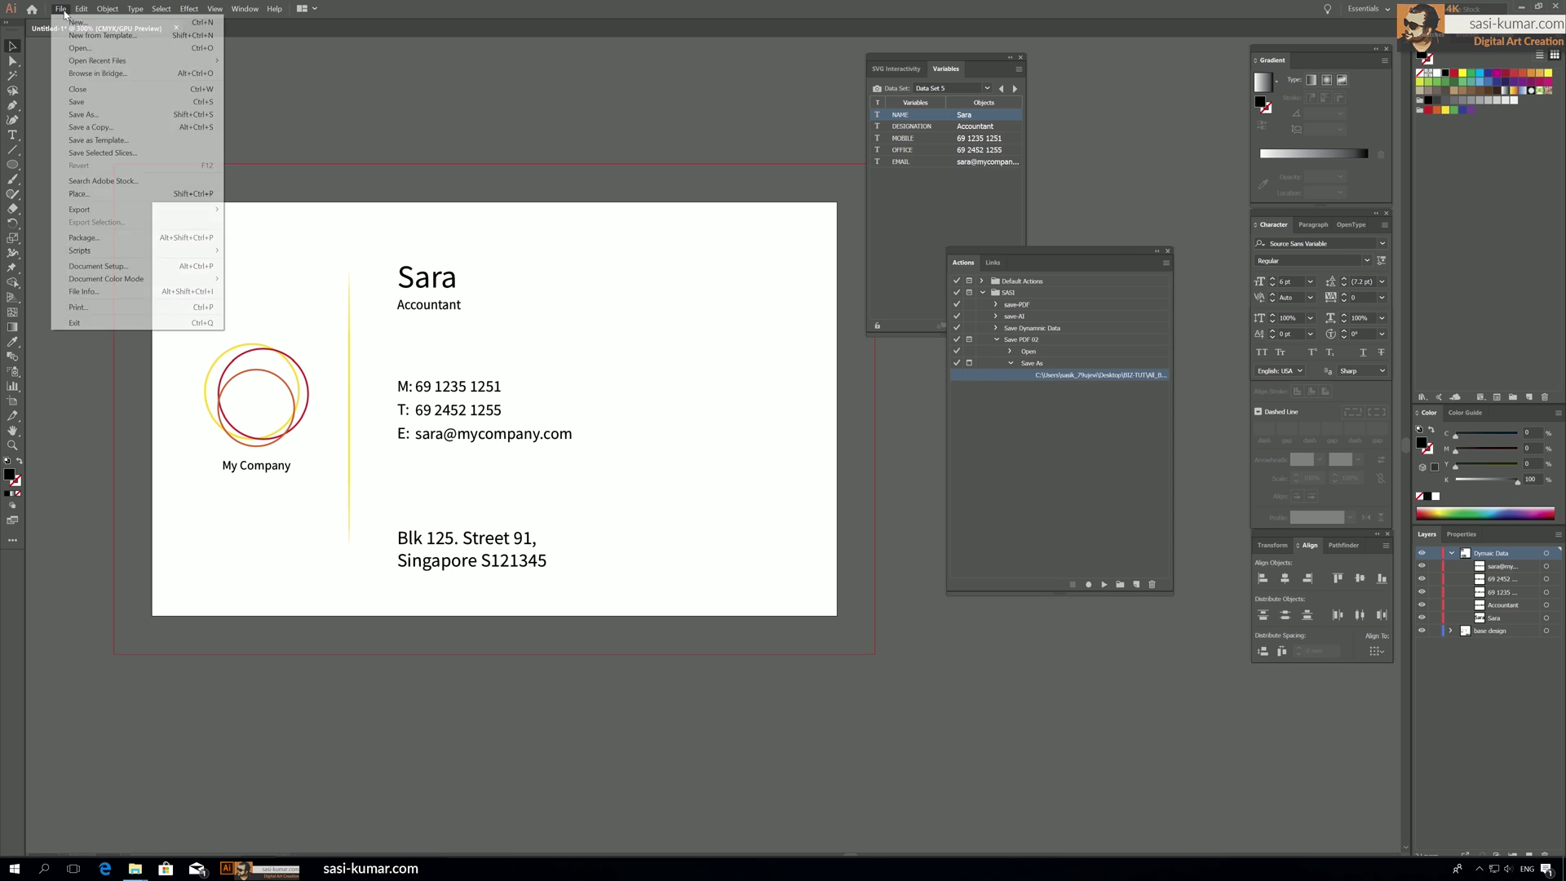
left_click(76, 42)
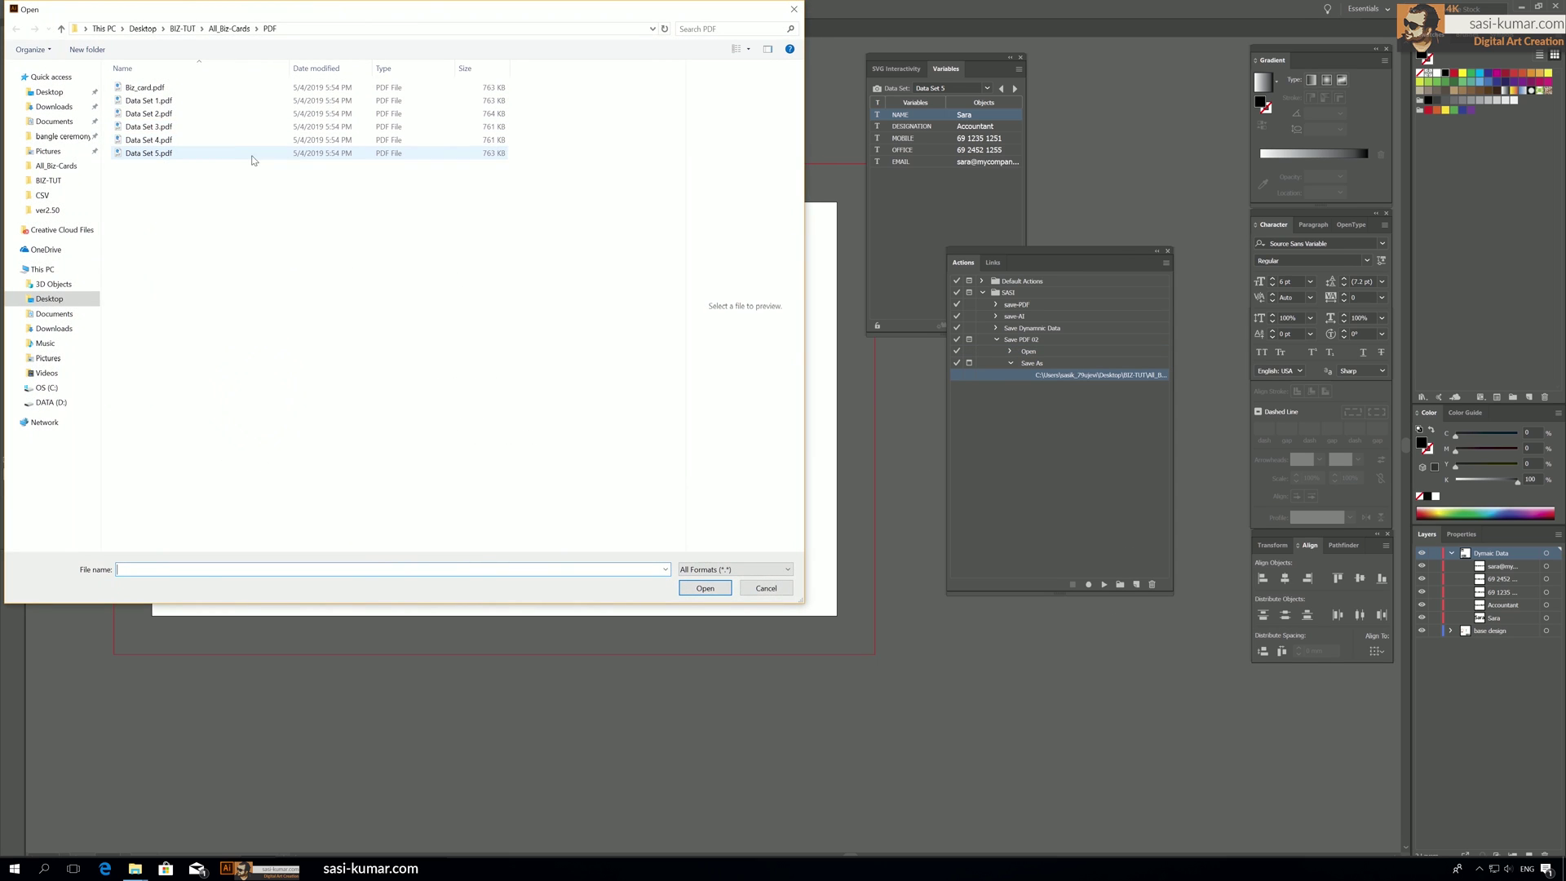
left_click(155, 100)
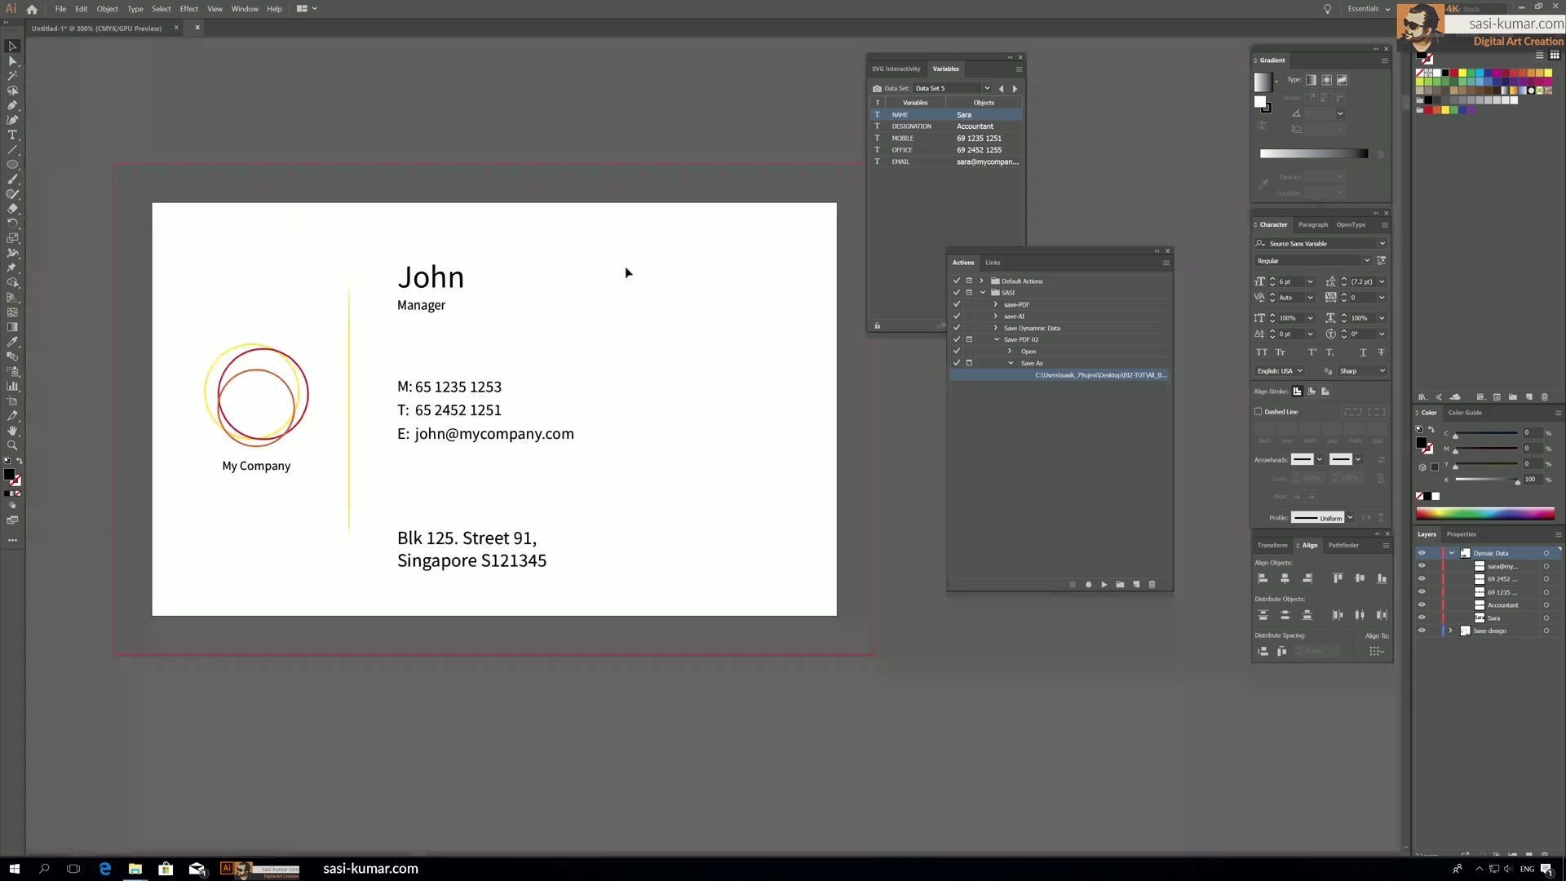
Record closing the open Data Set 1.pdf as the last command of the Save PDF 02 action, and stop recording.
left_click(1089, 585)
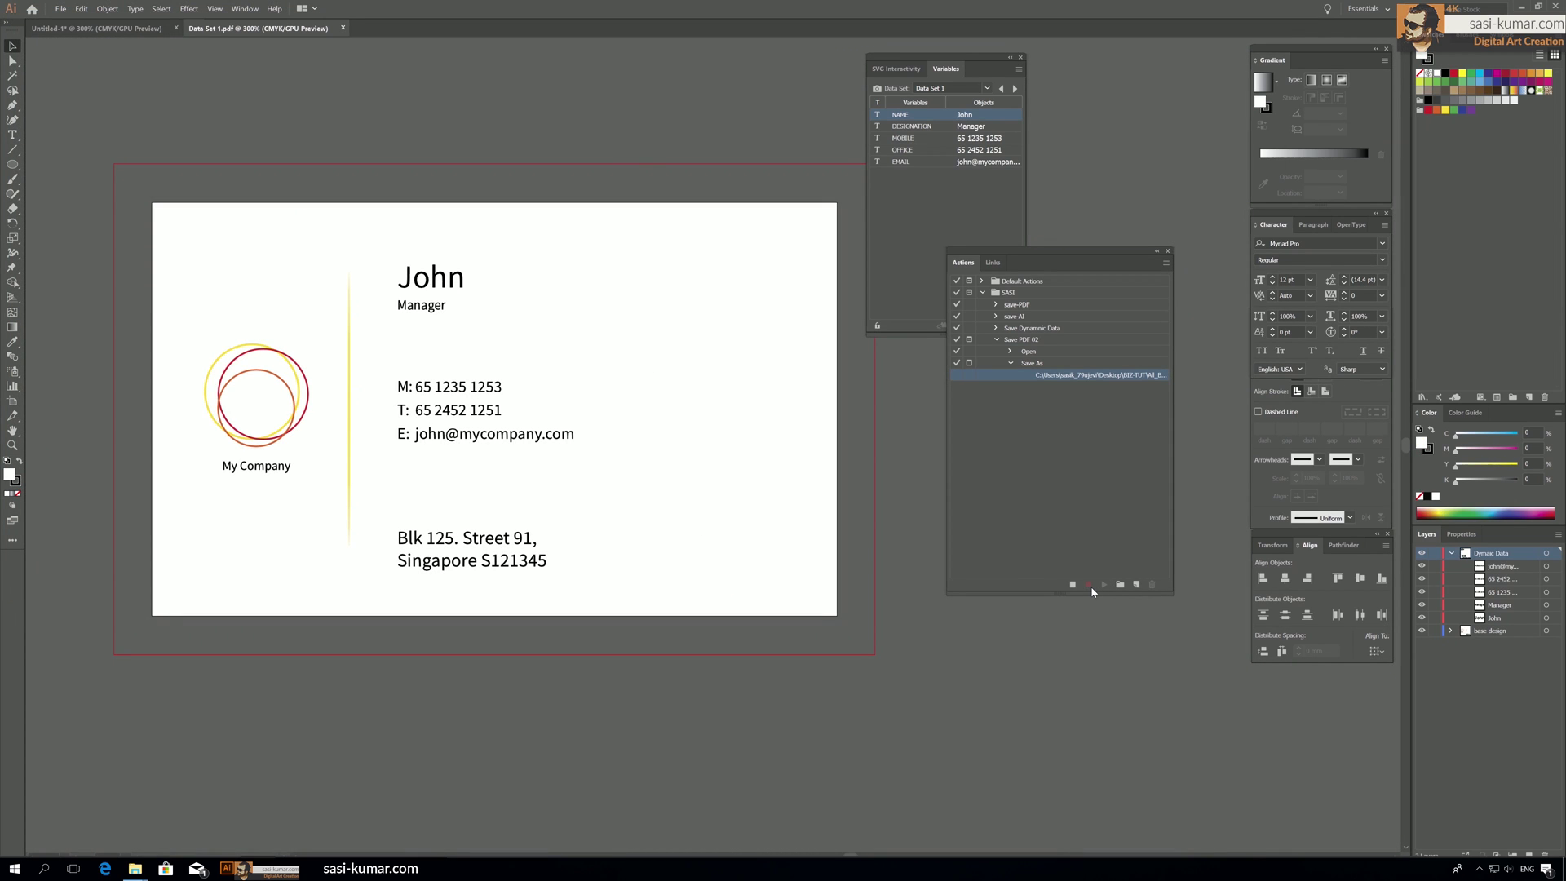
left_click(1092, 588)
left_click(343, 28)
left_click(1028, 390)
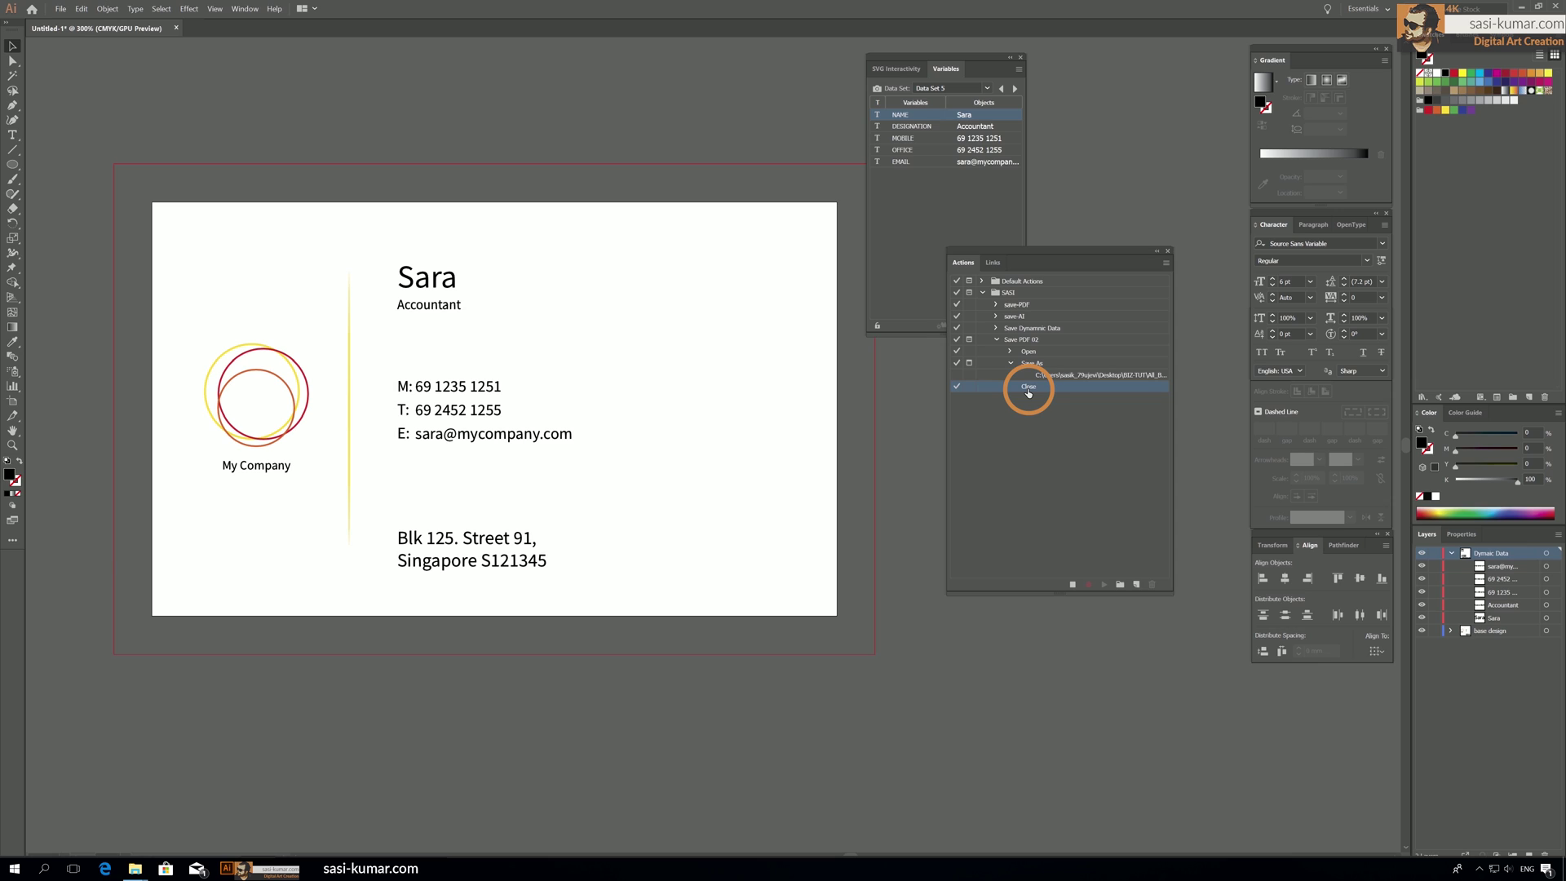
left_click(1072, 584)
Open the Batch settings for the Save PDF 02 action in the SASI set.
left_click(1046, 366)
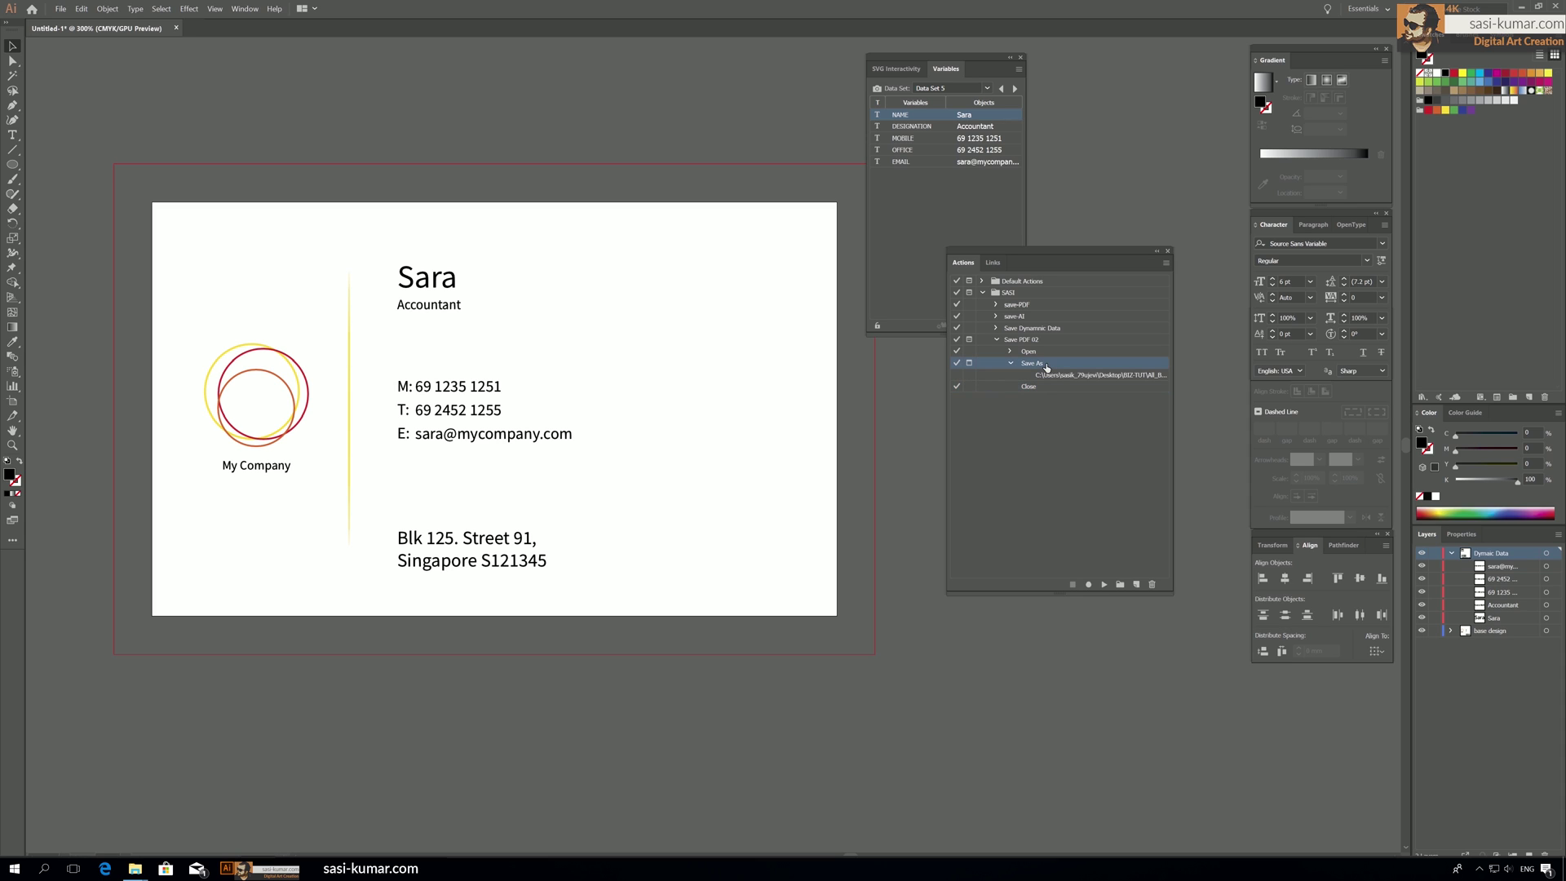
left_click(1166, 266)
left_click(1199, 522)
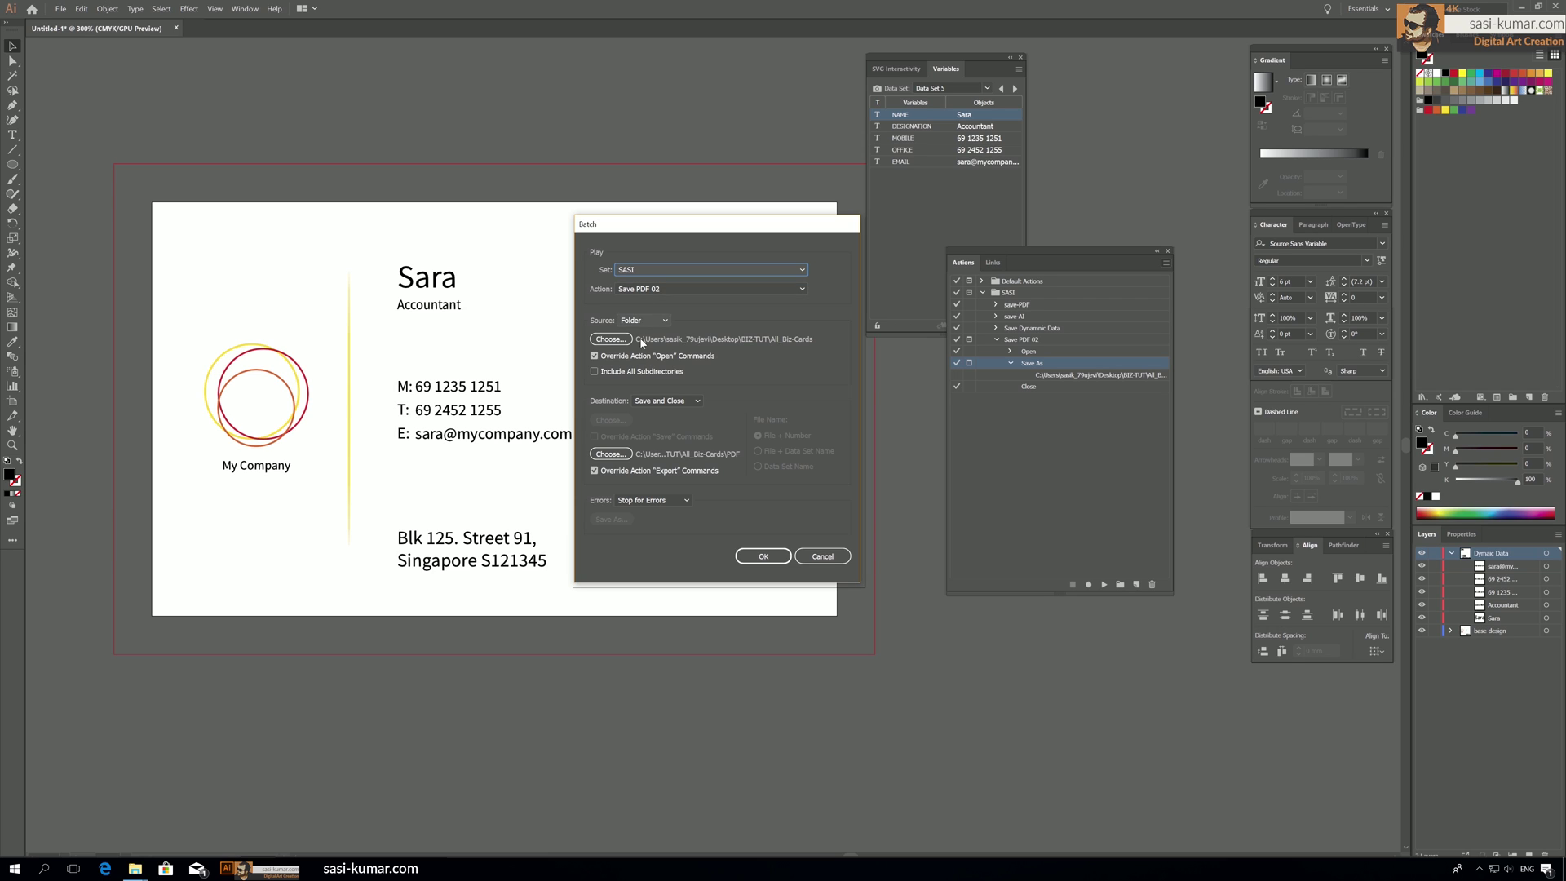
Run the Save PDF 02 batch and save Data Set 5.pdf over the existing file with Optimize for Fast Web View enabled.
left_click(771, 558)
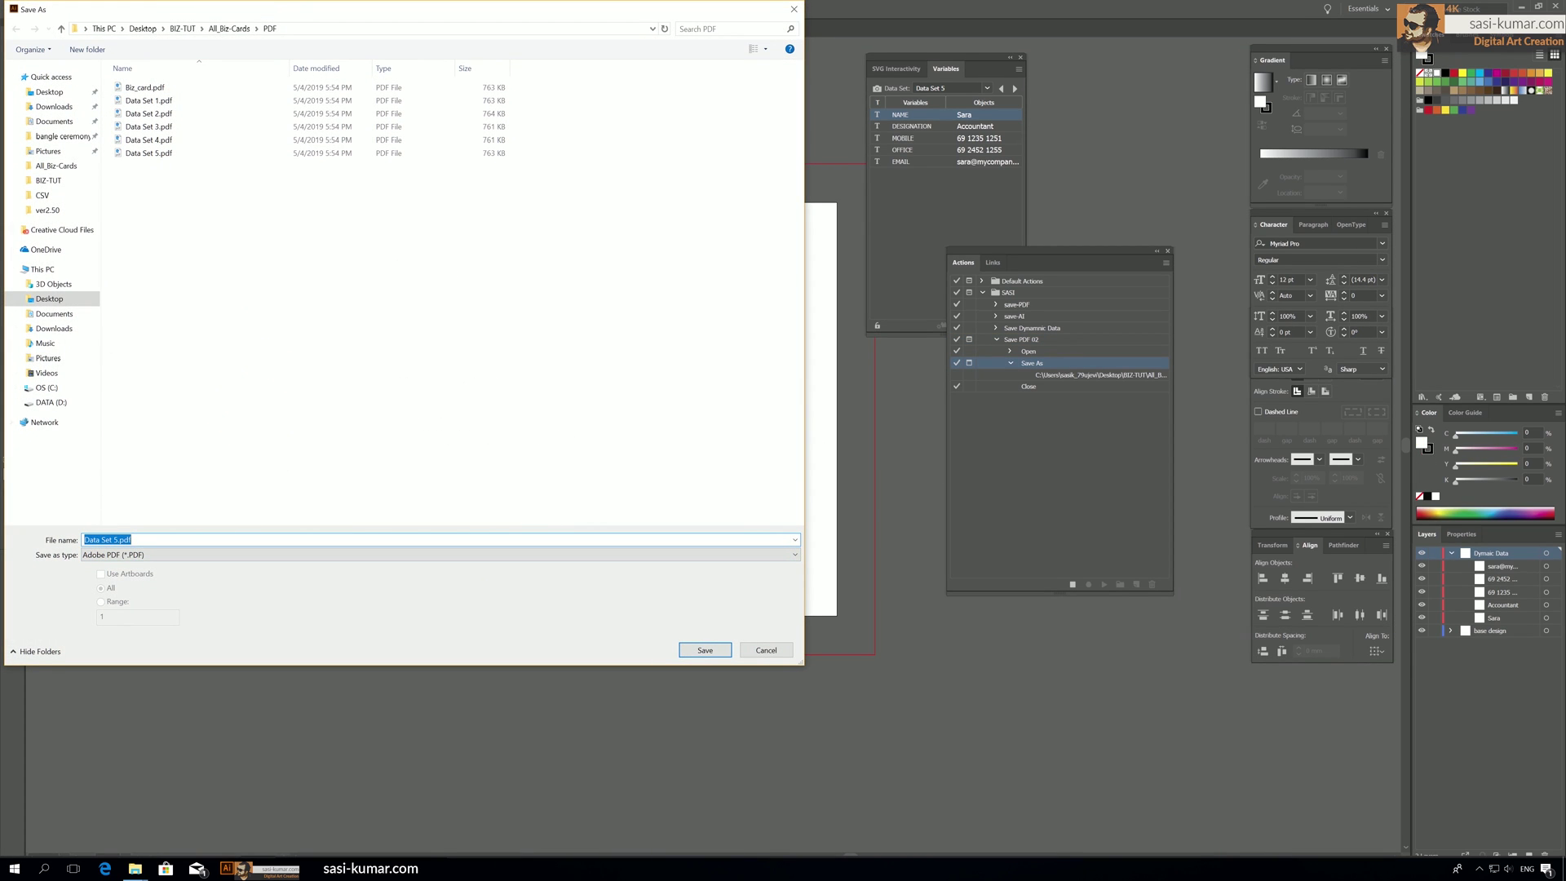
left_click(704, 650)
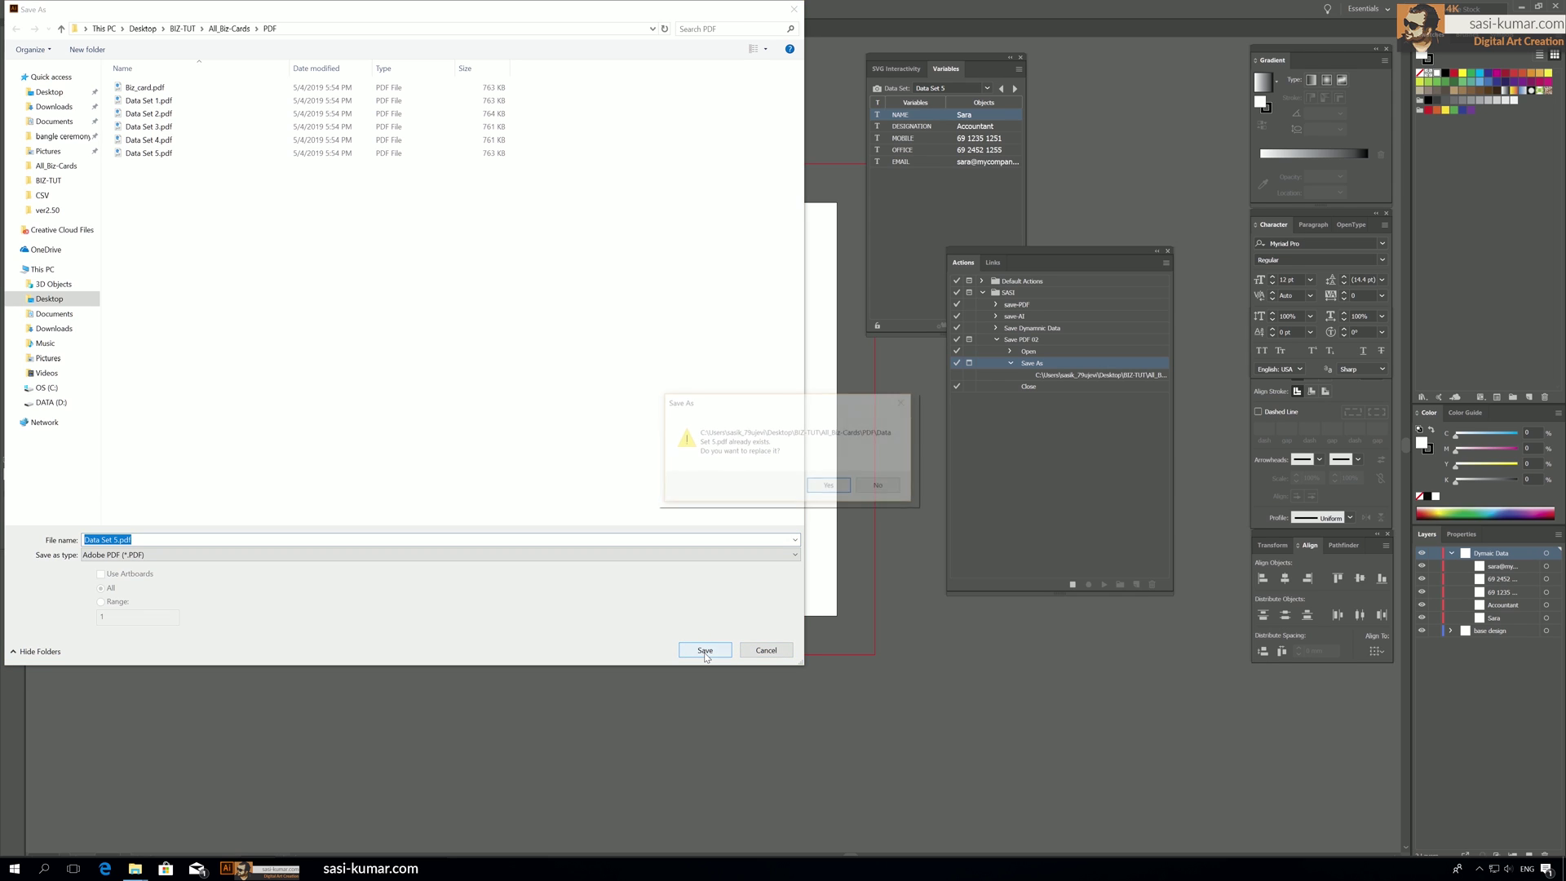
left_click(820, 486)
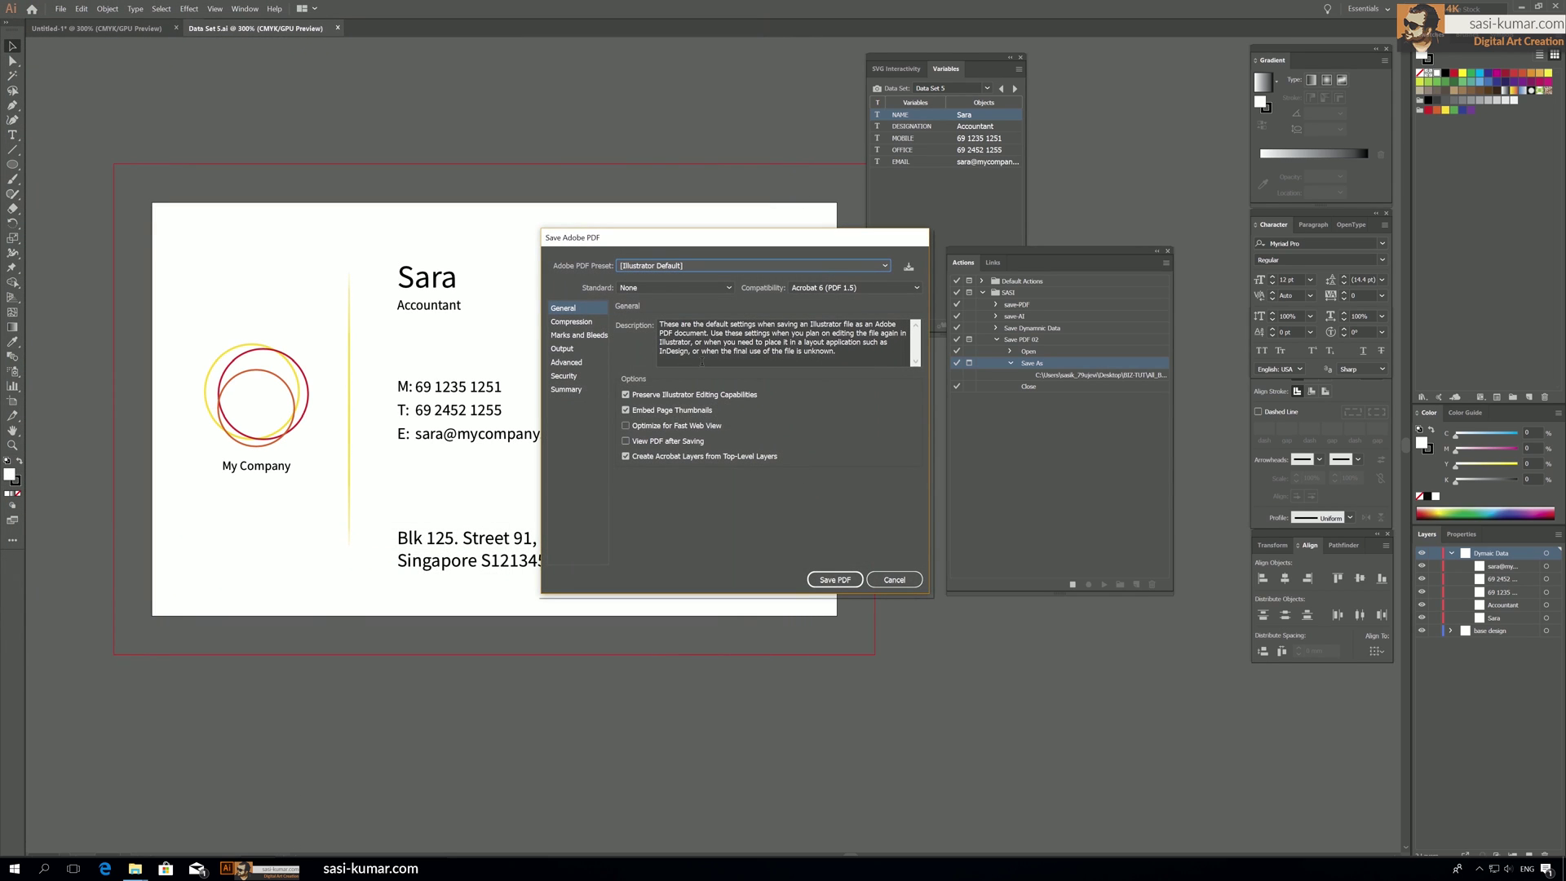
left_click(658, 426)
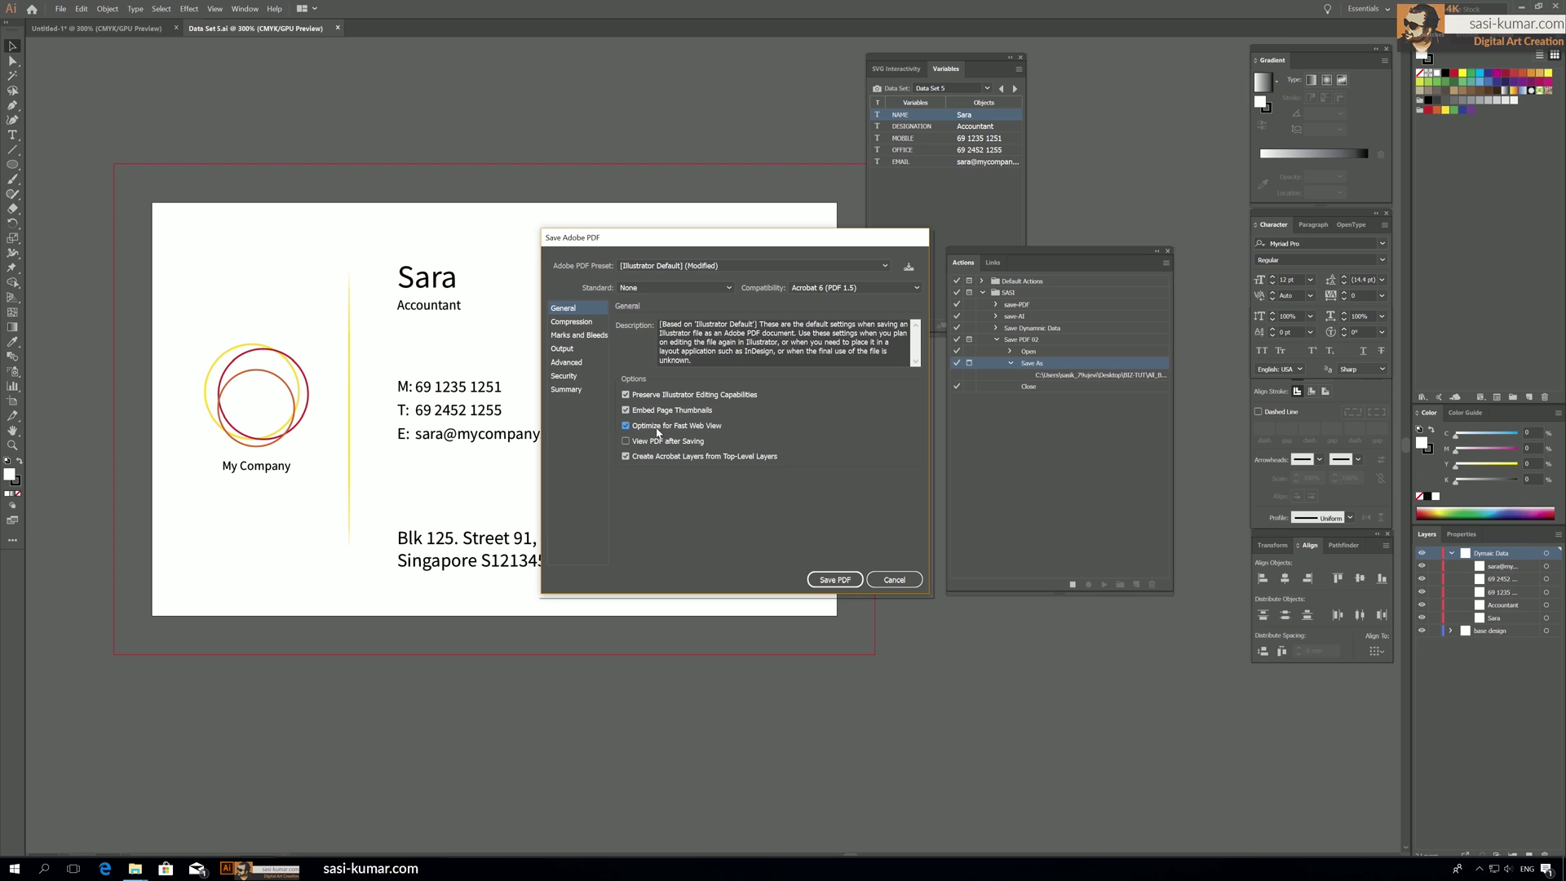
left_click(835, 580)
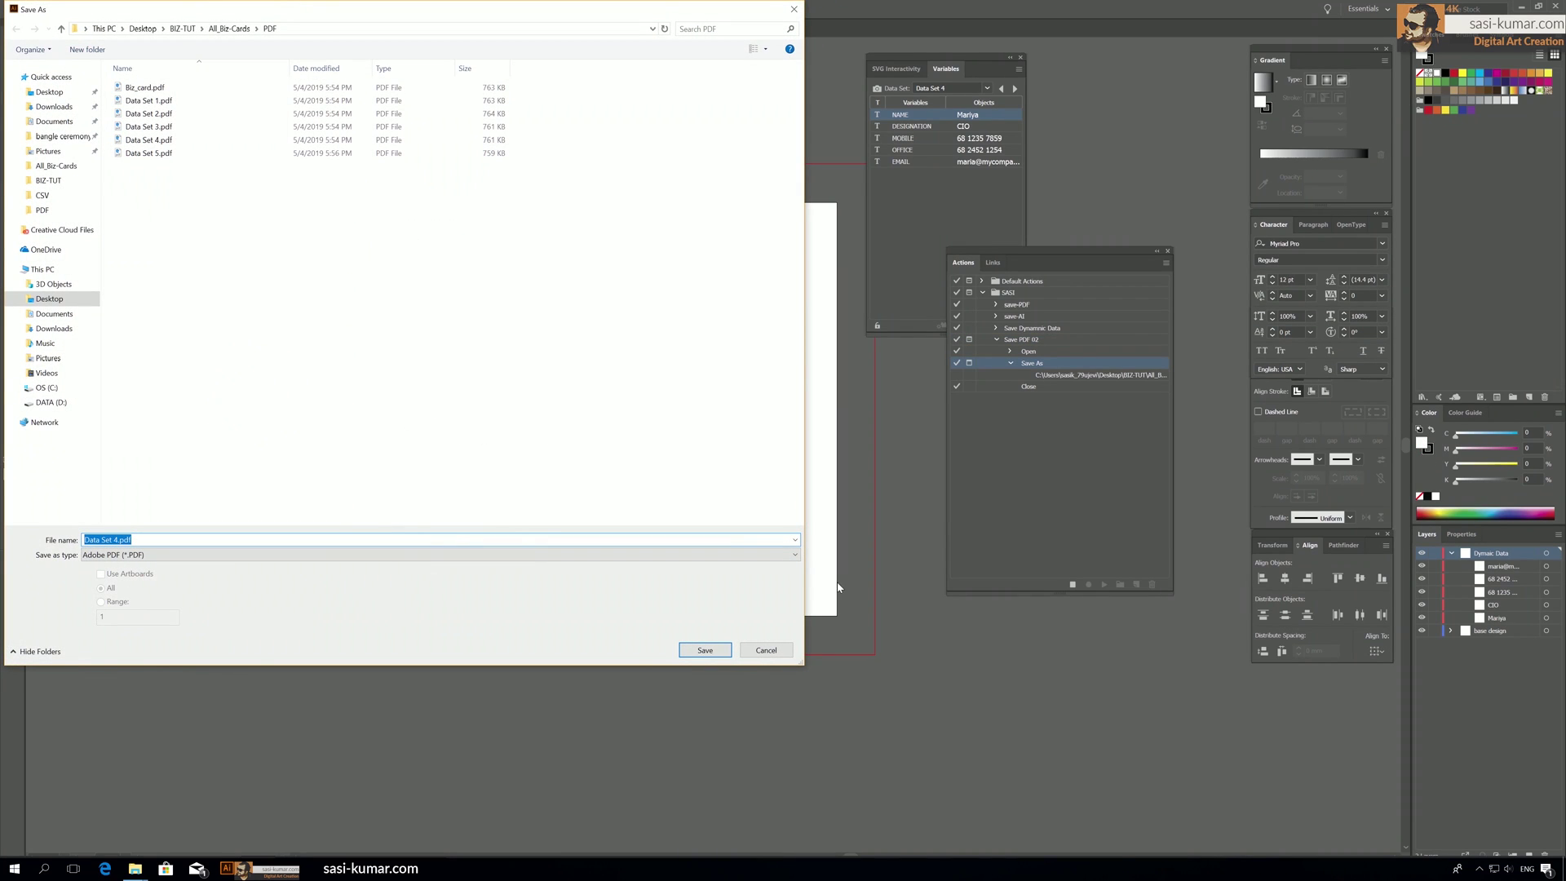
Save Data Set 4.pdf in the PDF folder, replacing the existing file and accepting the PDF options.
left_click(707, 650)
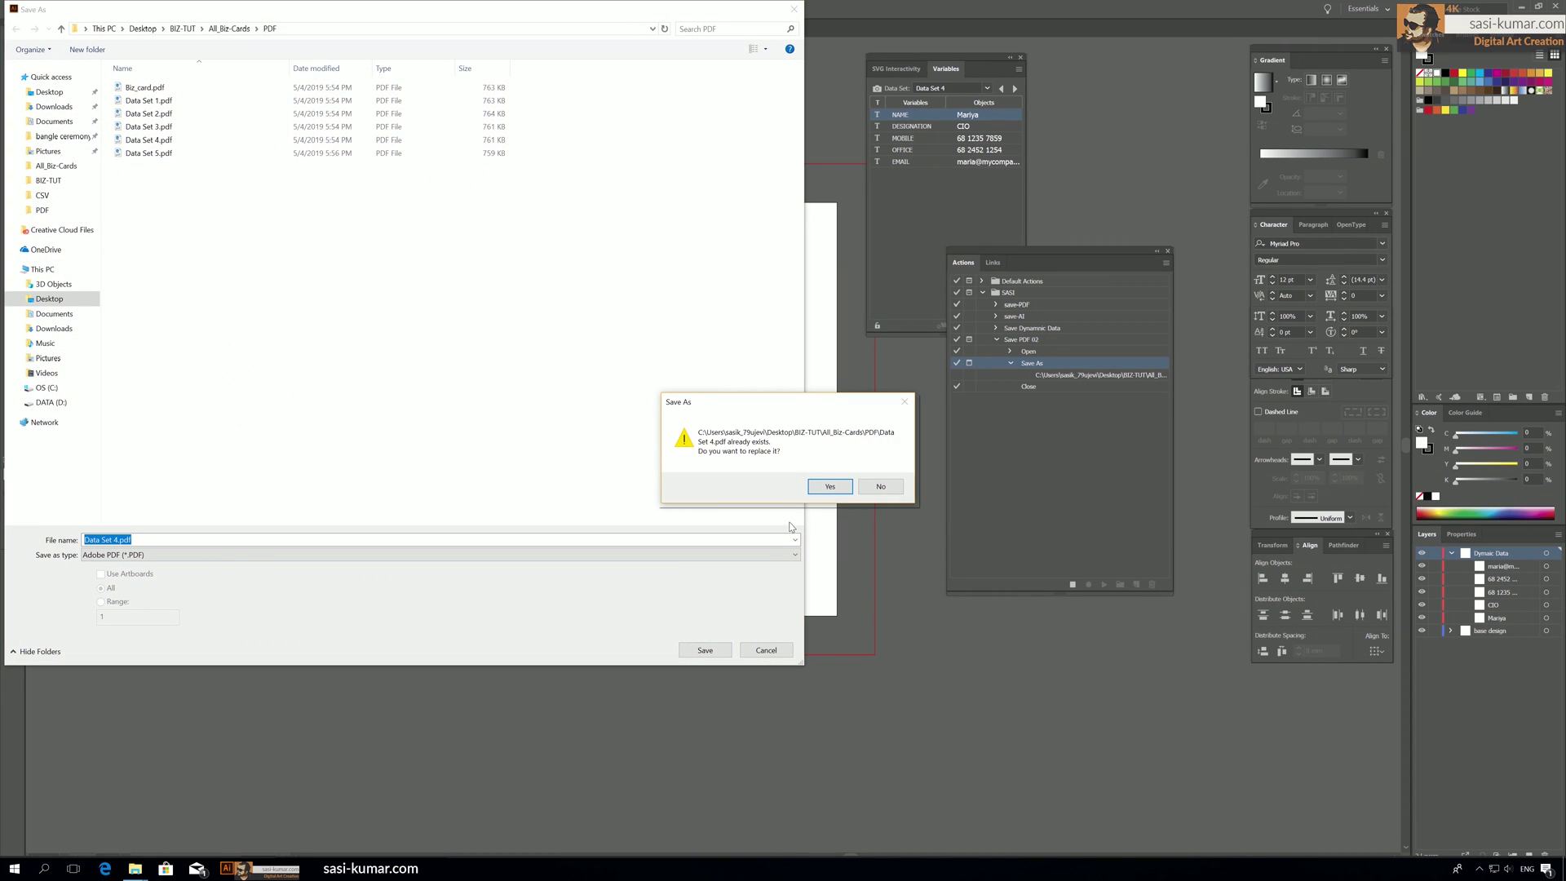
left_click(812, 486)
left_click(822, 582)
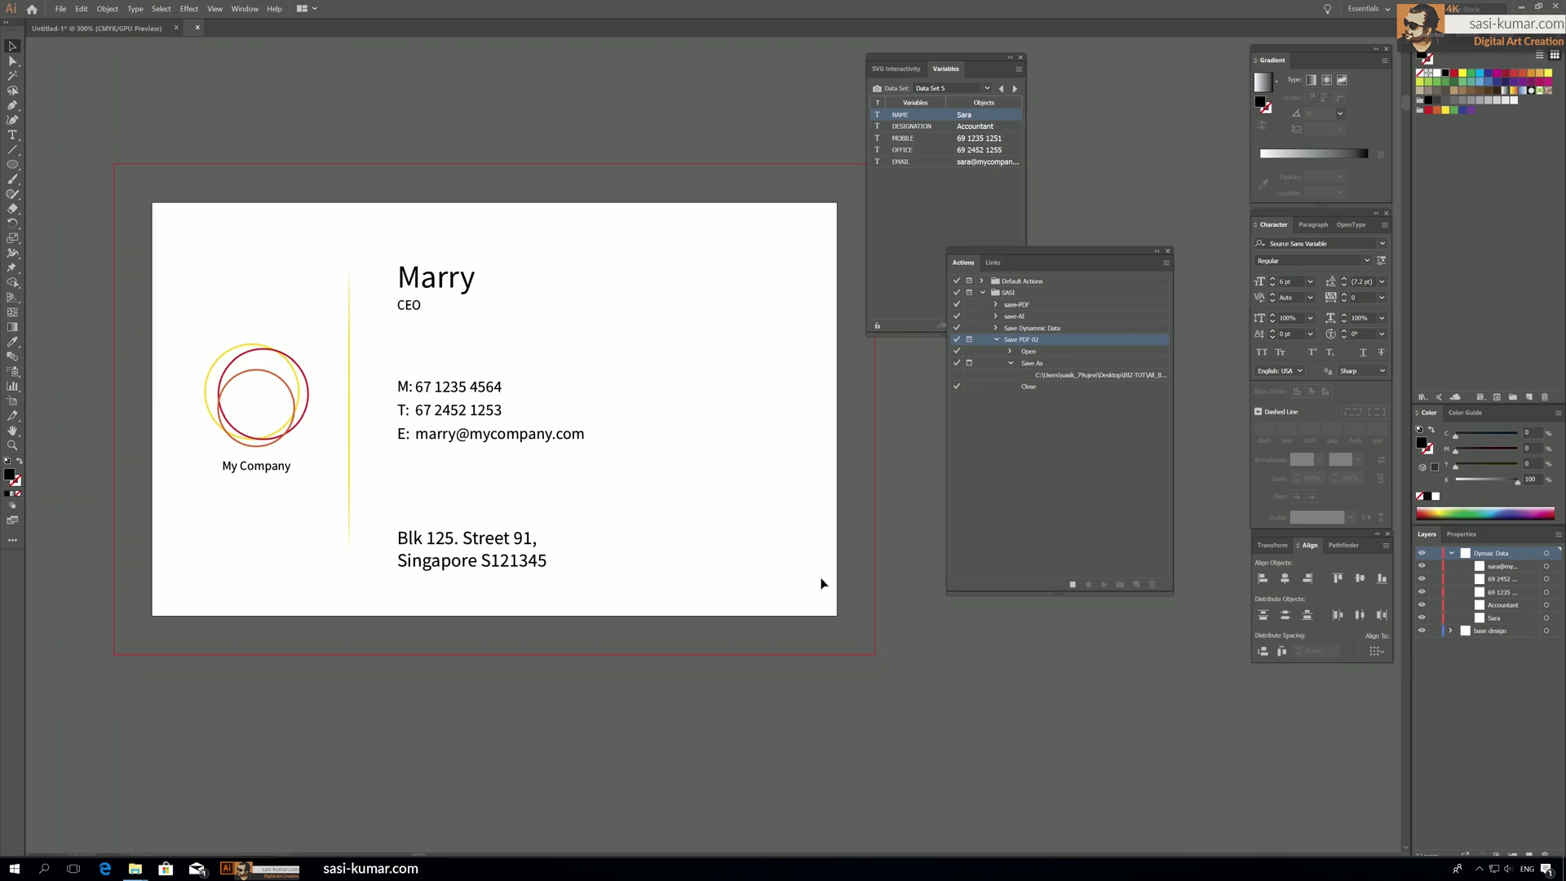
Work through the batch's remaining save requests down to Data Set 1.pdf, and cancel the one for Biz_card.pdf.
left_click(766, 652)
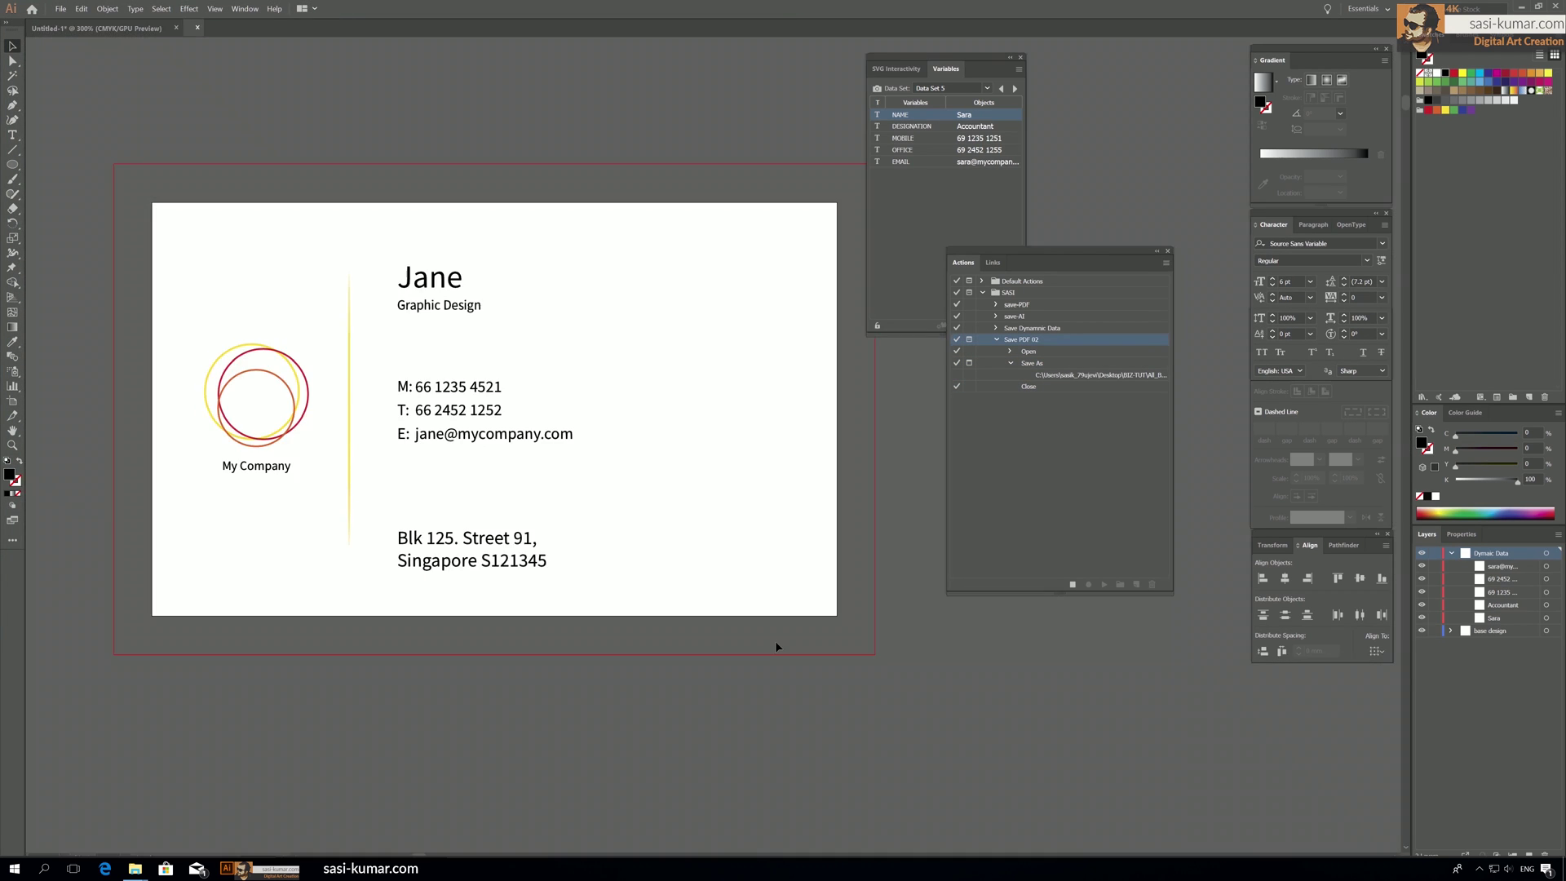
left_click(775, 648)
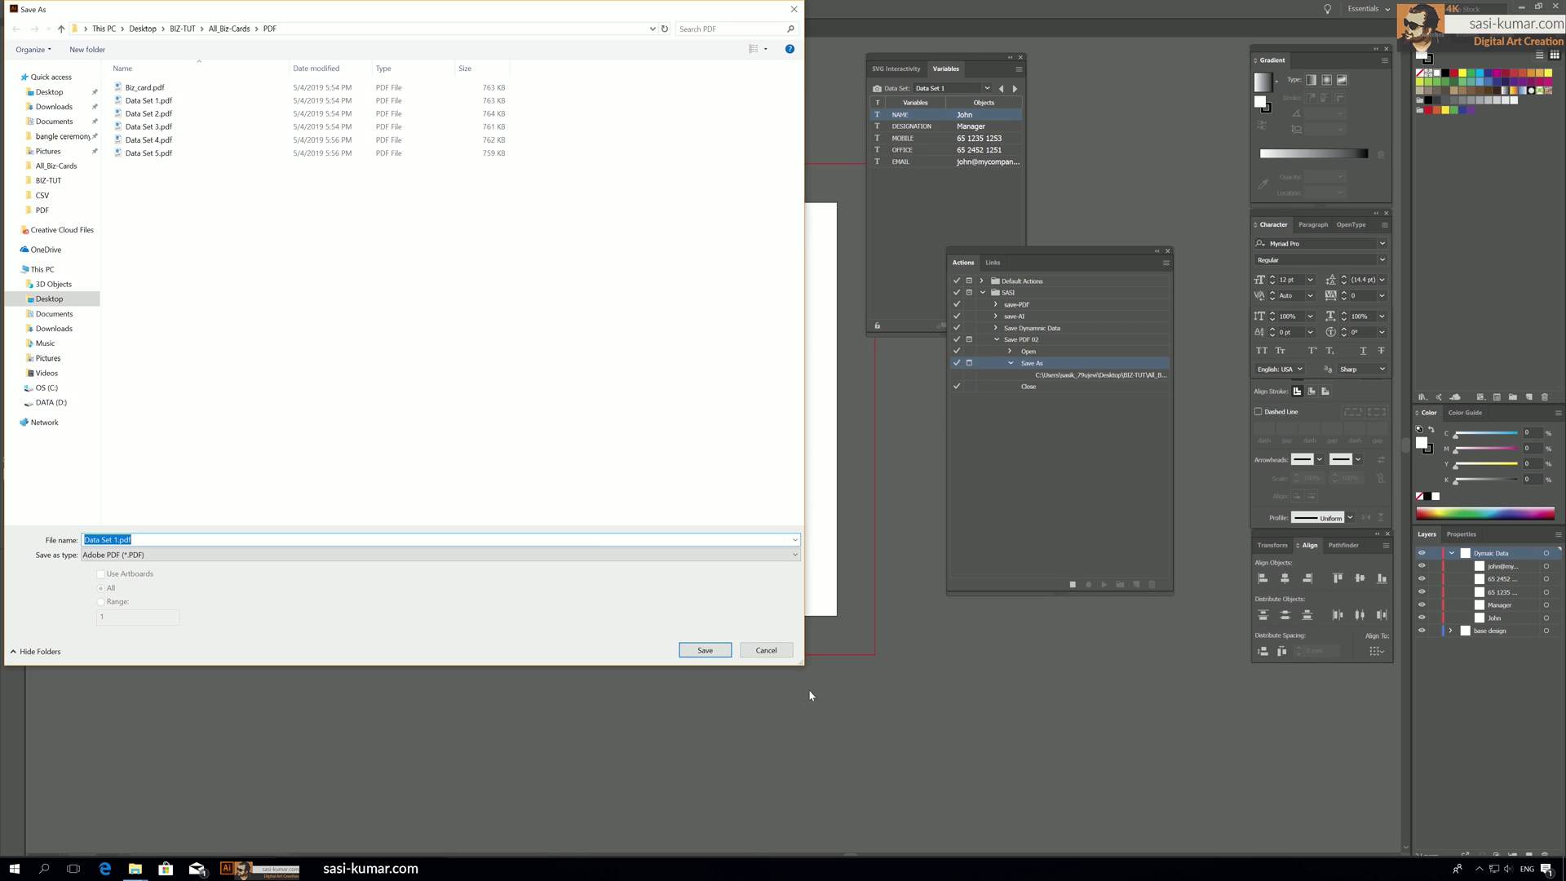
key("Return")
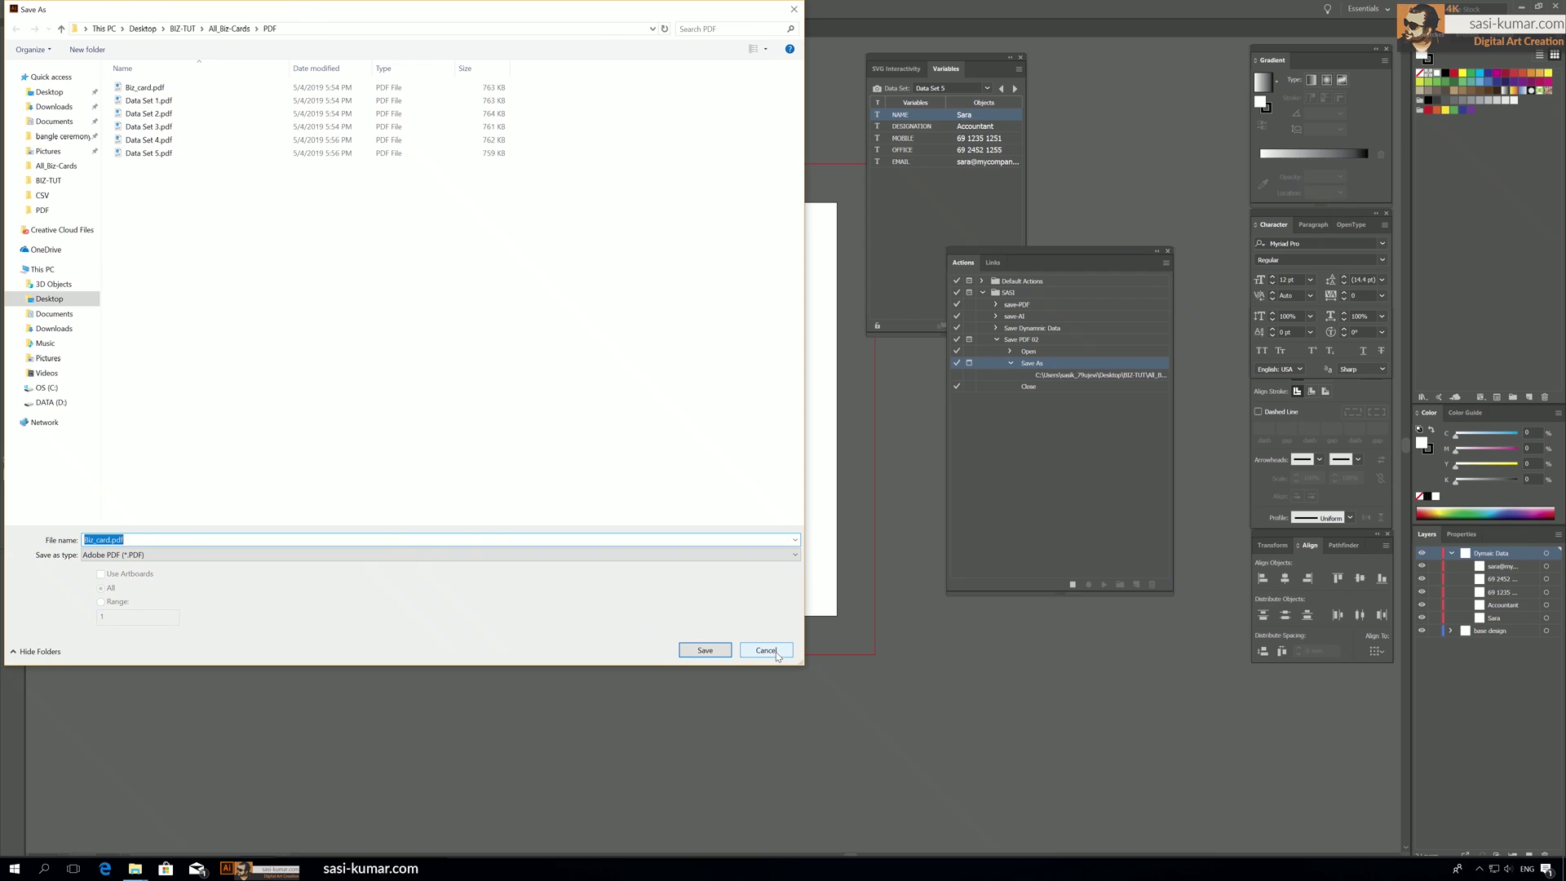
left_click(774, 652)
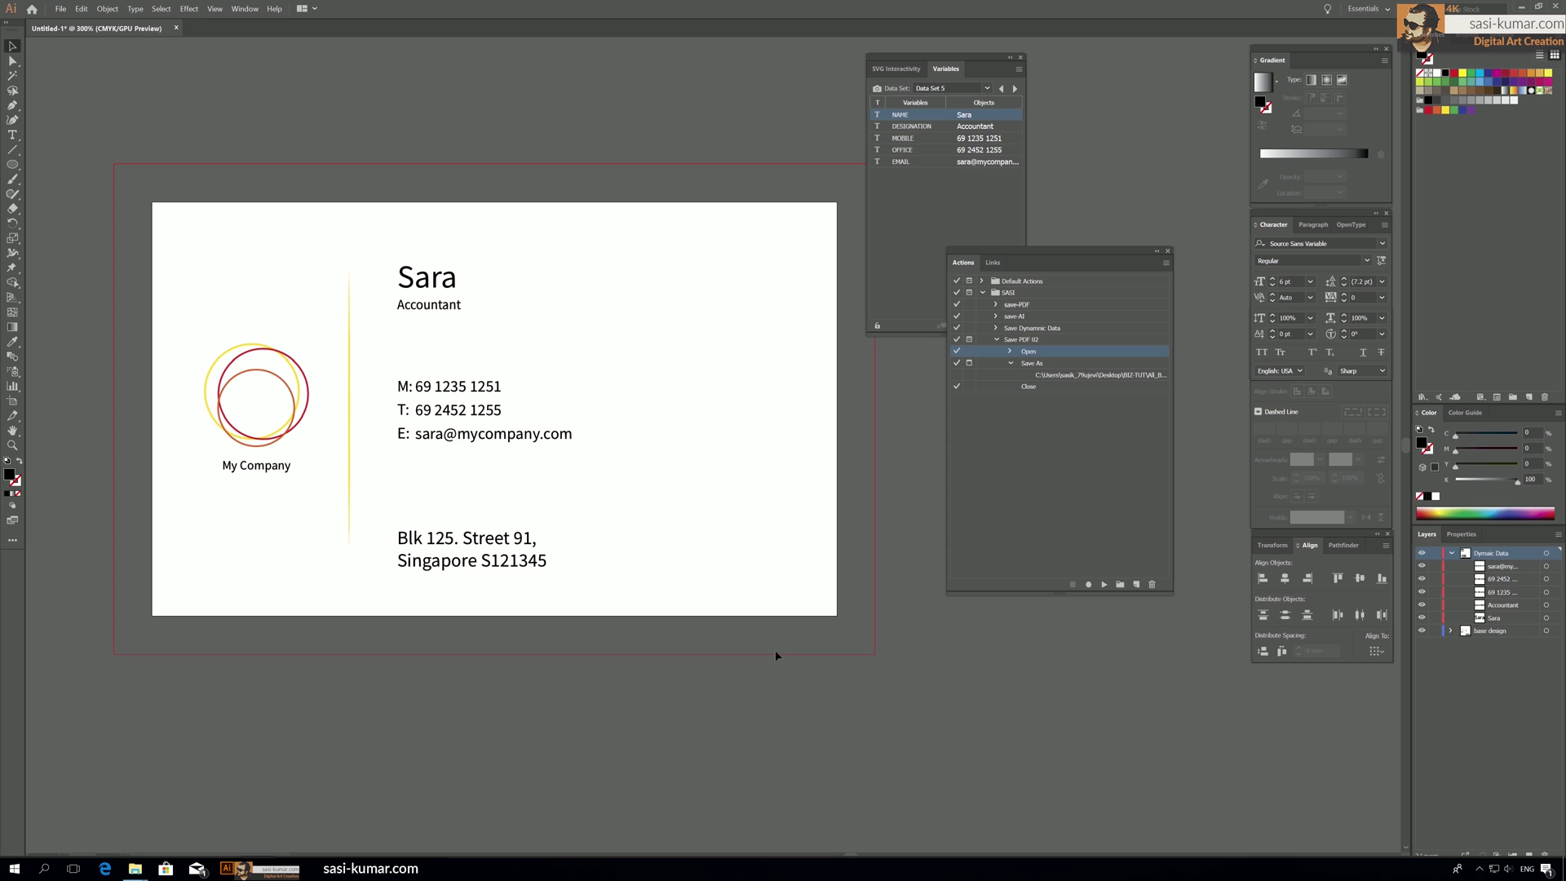
Move the Actions and Variables panels clear of the card, and close the Actions panel.
left_click_drag(1083, 251, 1138, 176)
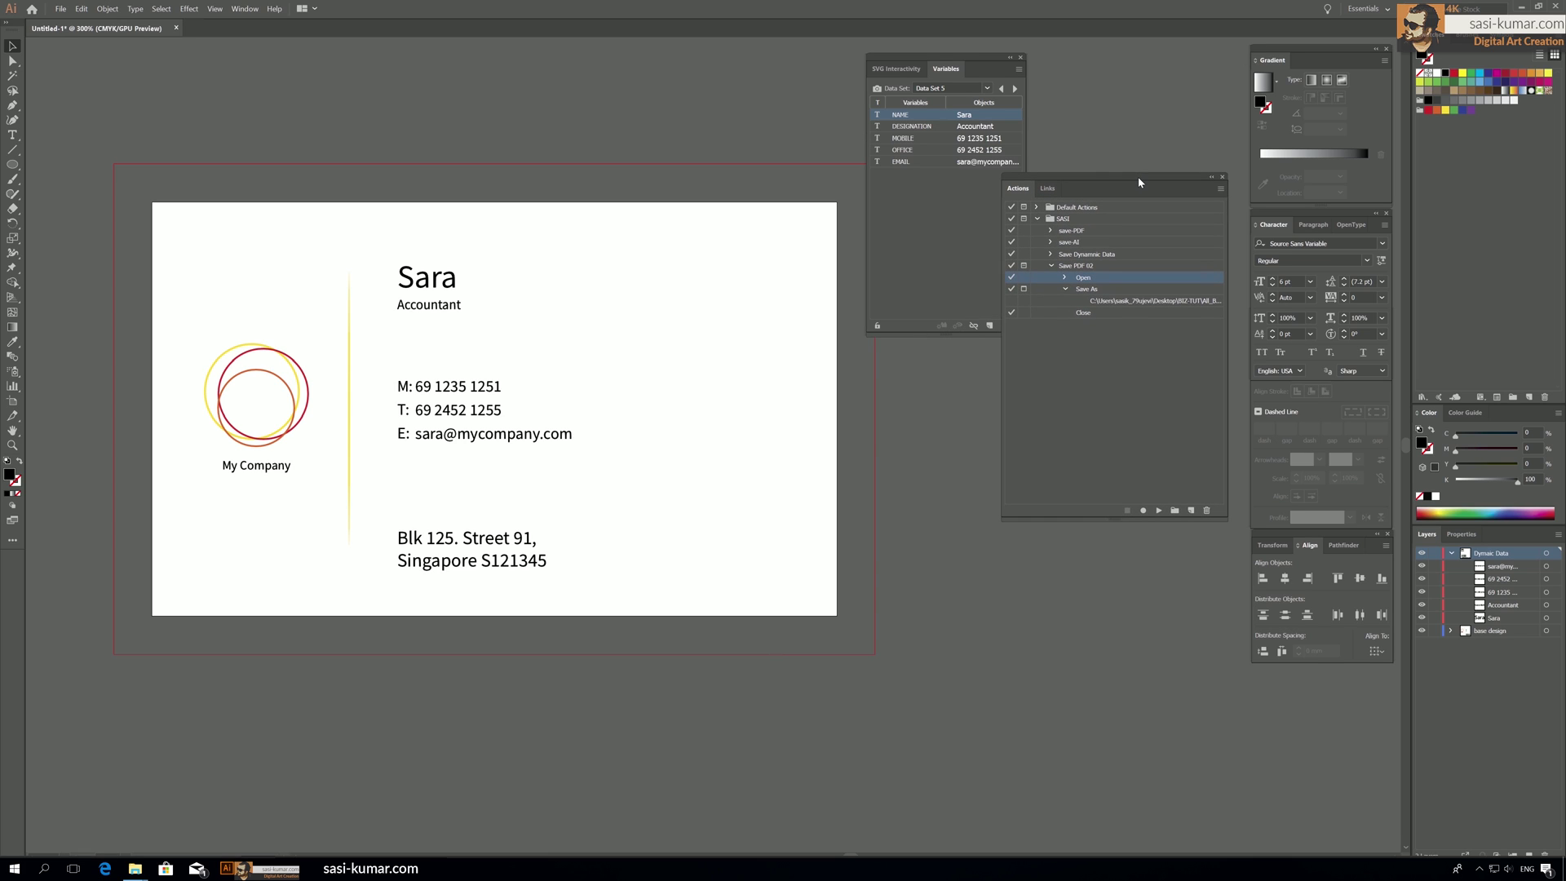
left_click_drag(976, 57, 957, 60)
left_click_drag(1111, 173, 1128, 70)
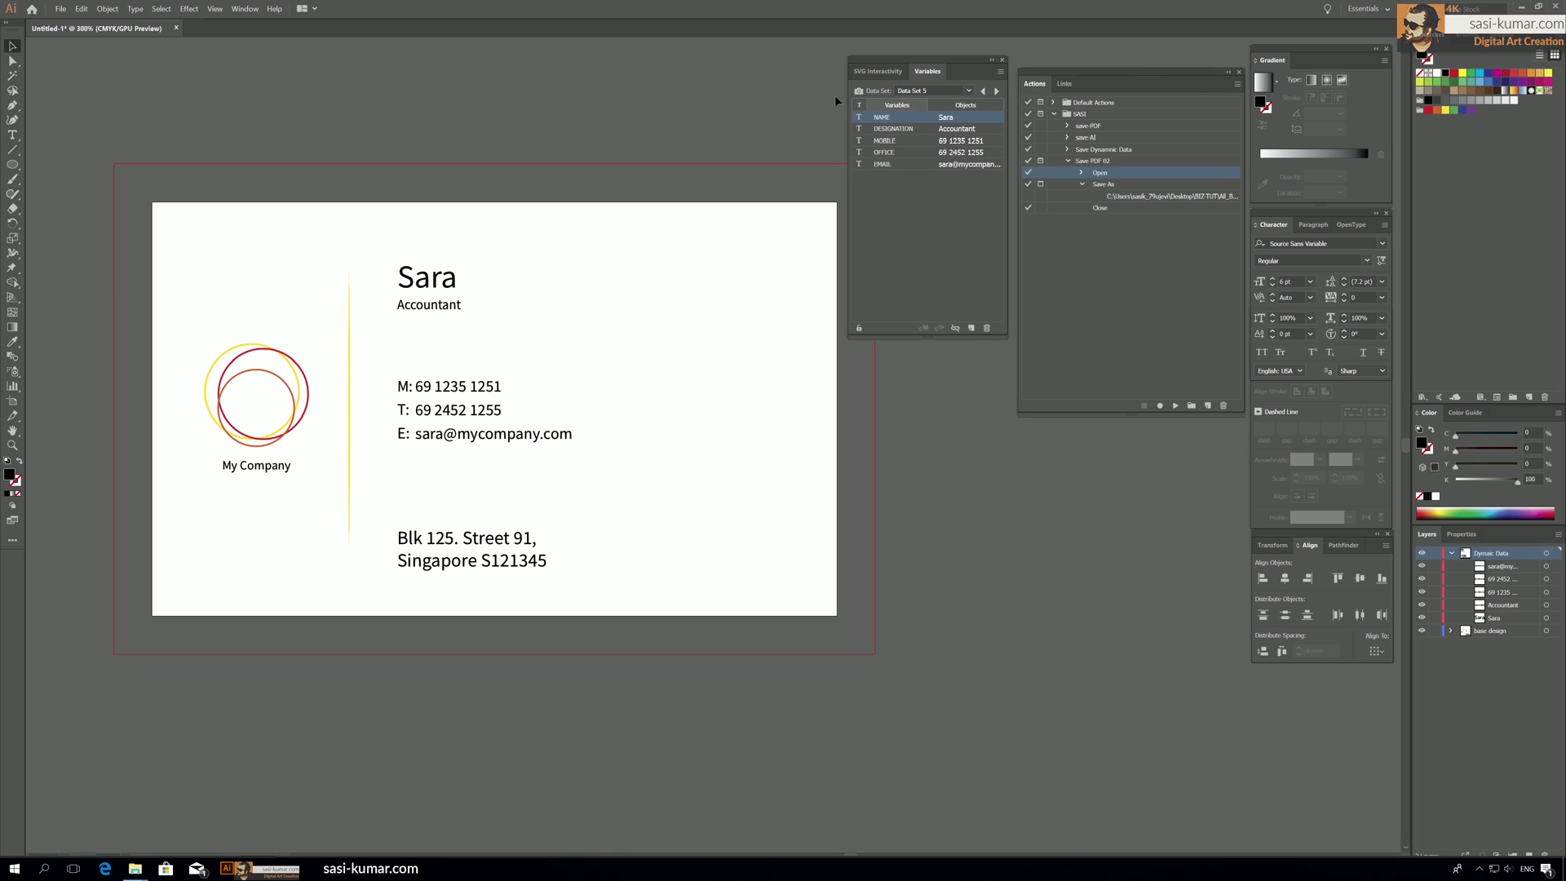
left_click_drag(956, 59, 1158, 104)
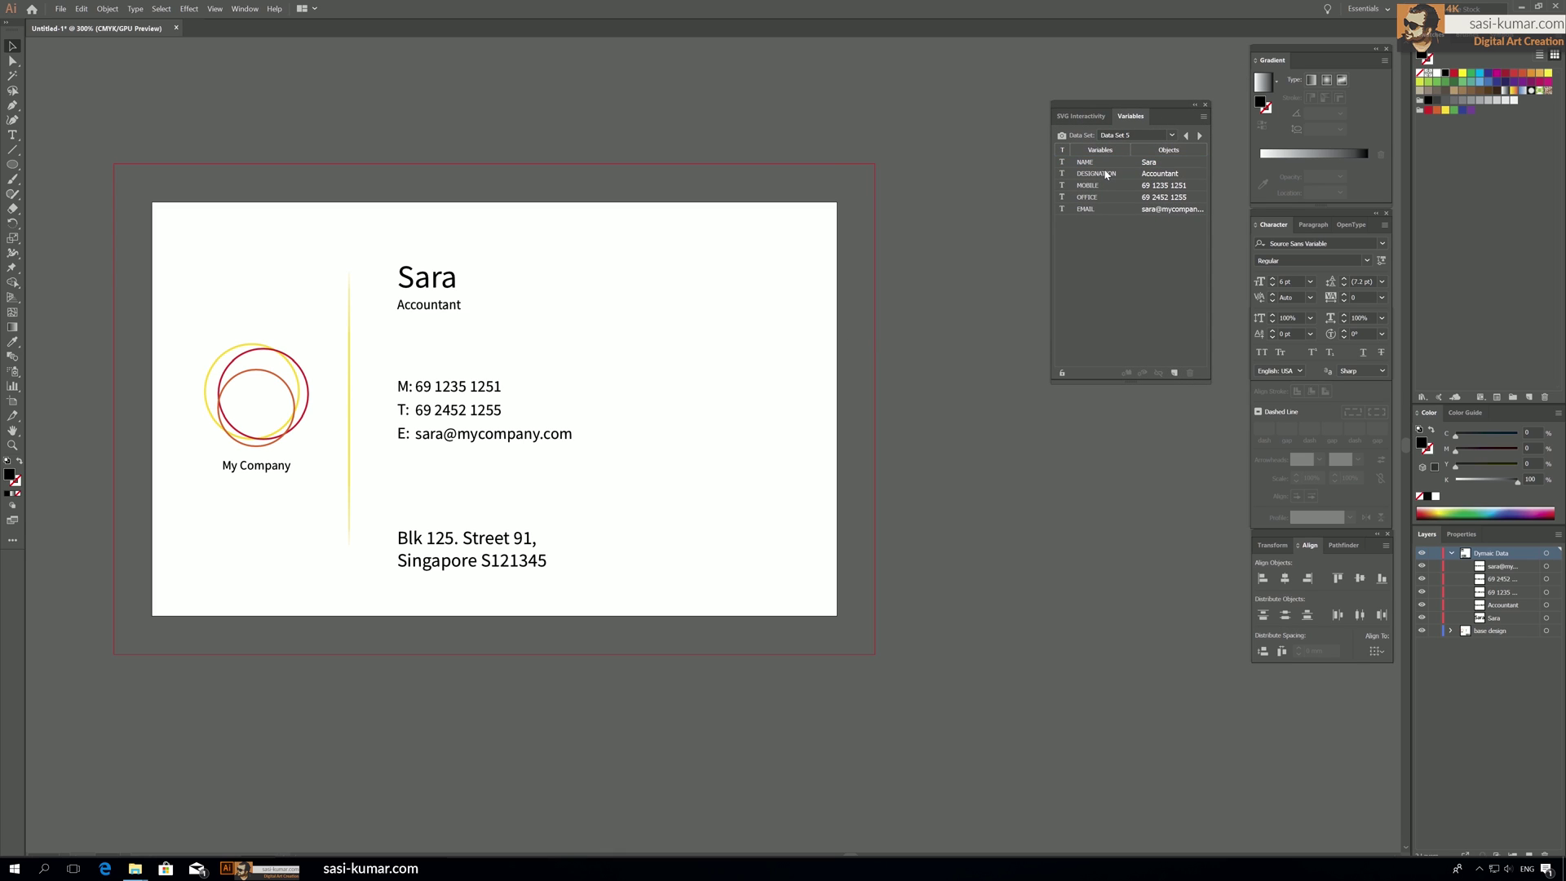